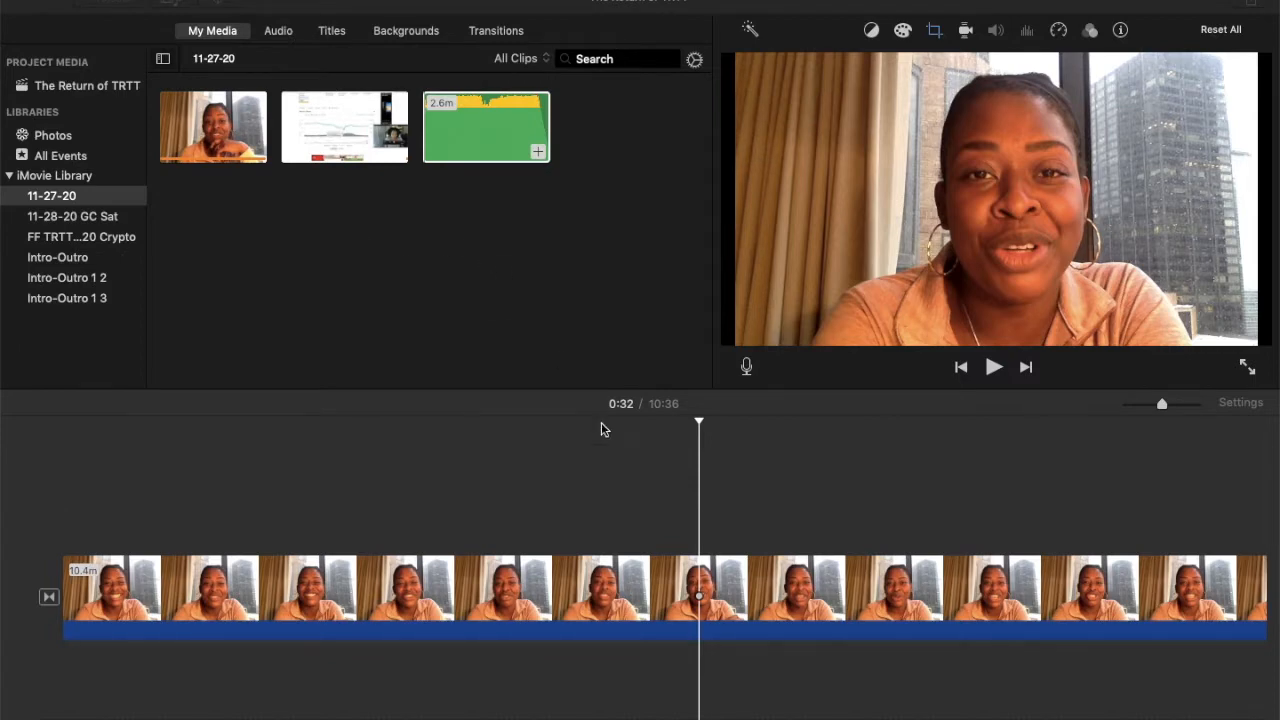
- Switch to Canva in the browser and create a new design with custom dimensions of 600 × 600 px
left_click(757, 715)
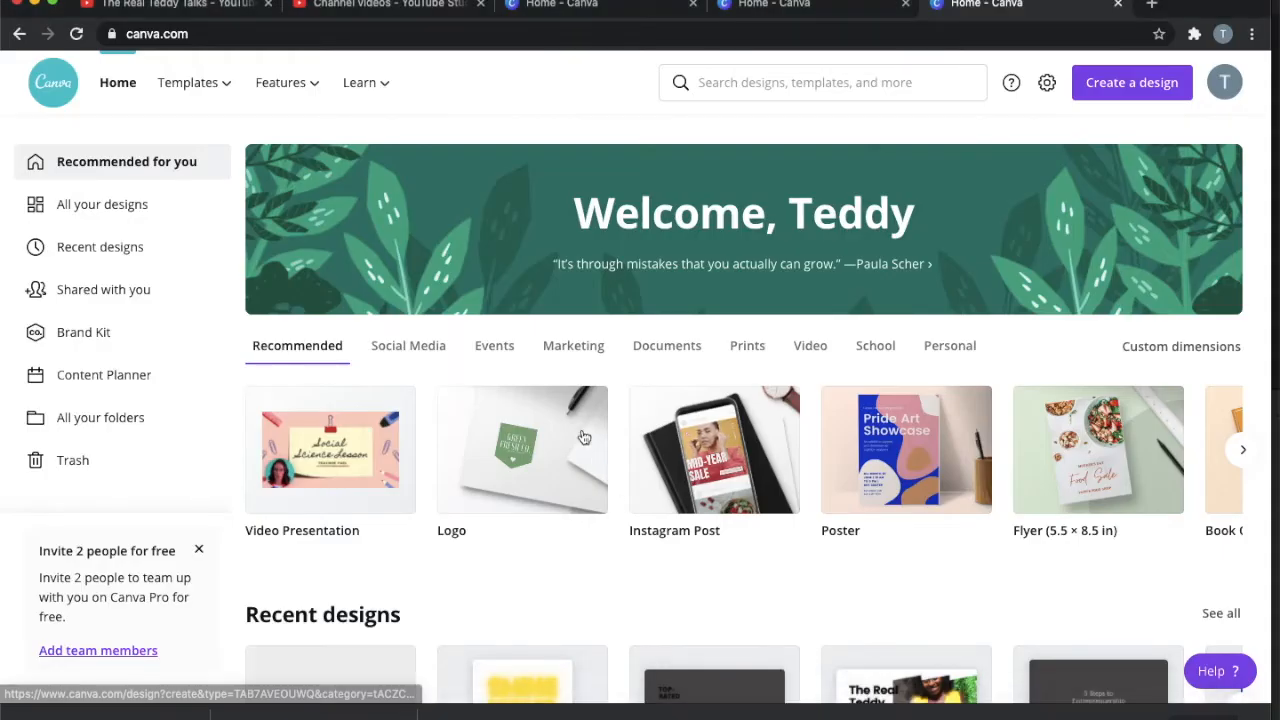
left_click(1105, 92)
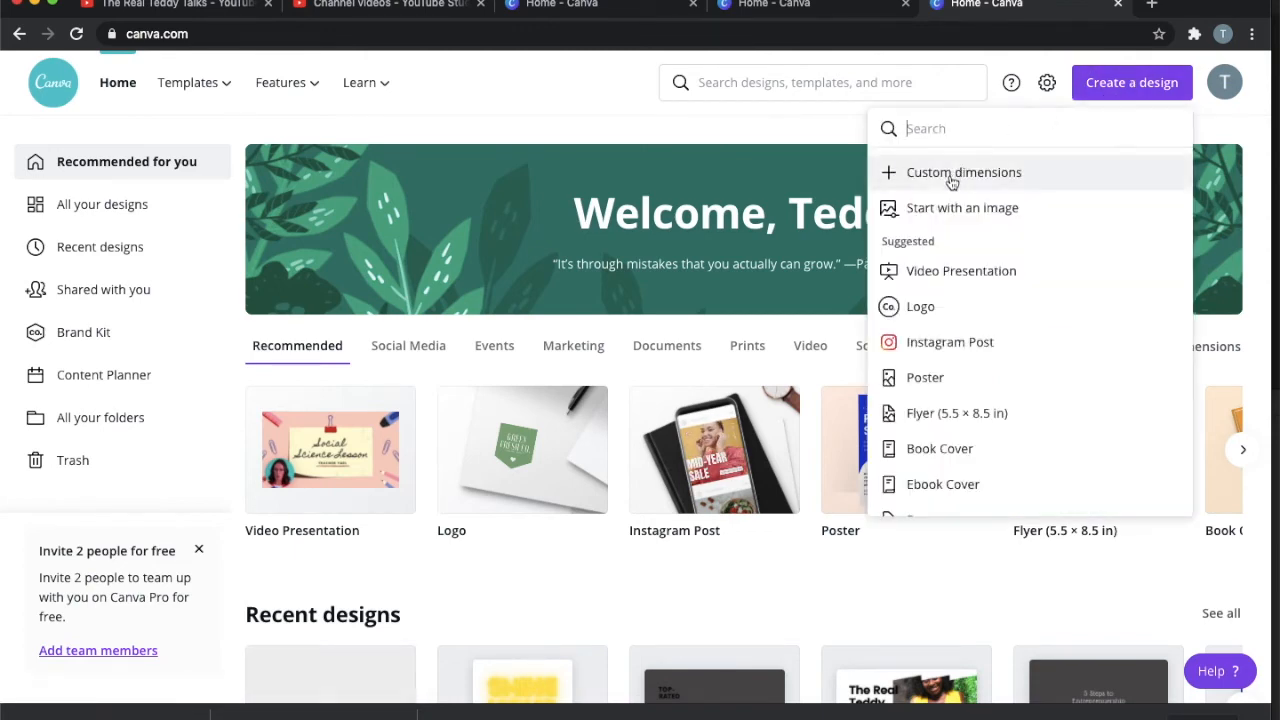
left_click(951, 178)
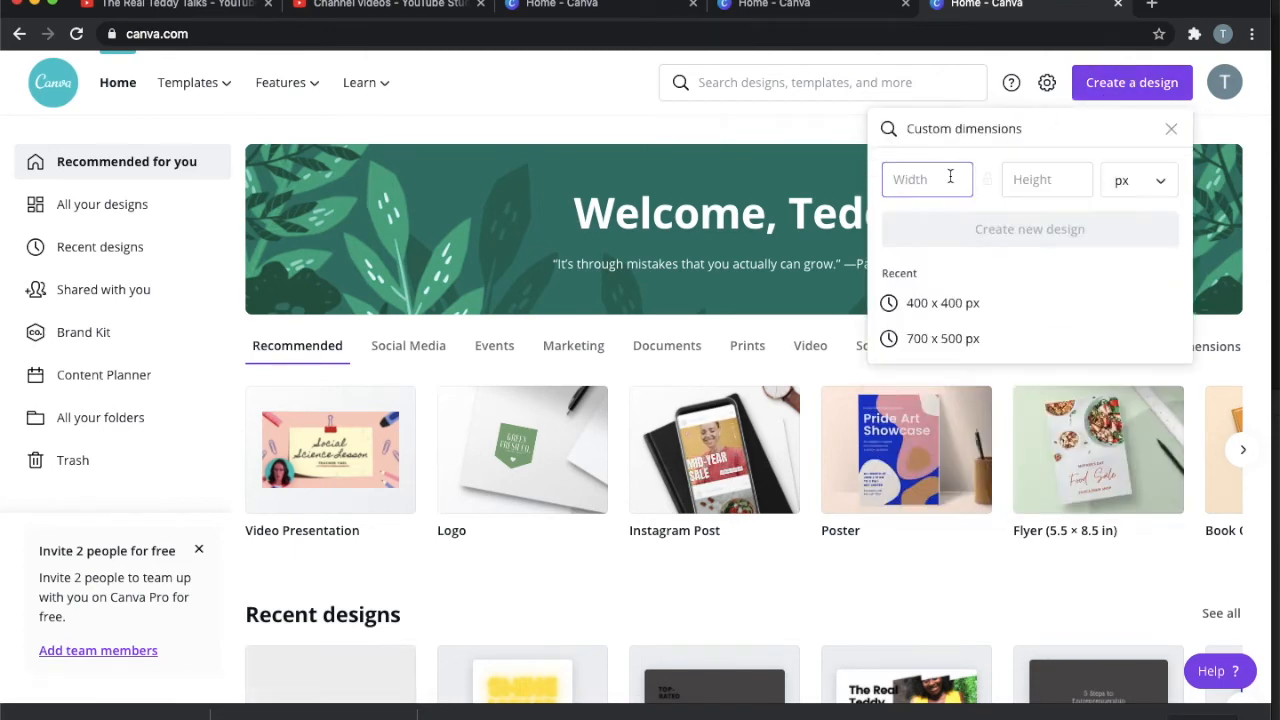
type("600")
left_click(1043, 178)
type("600")
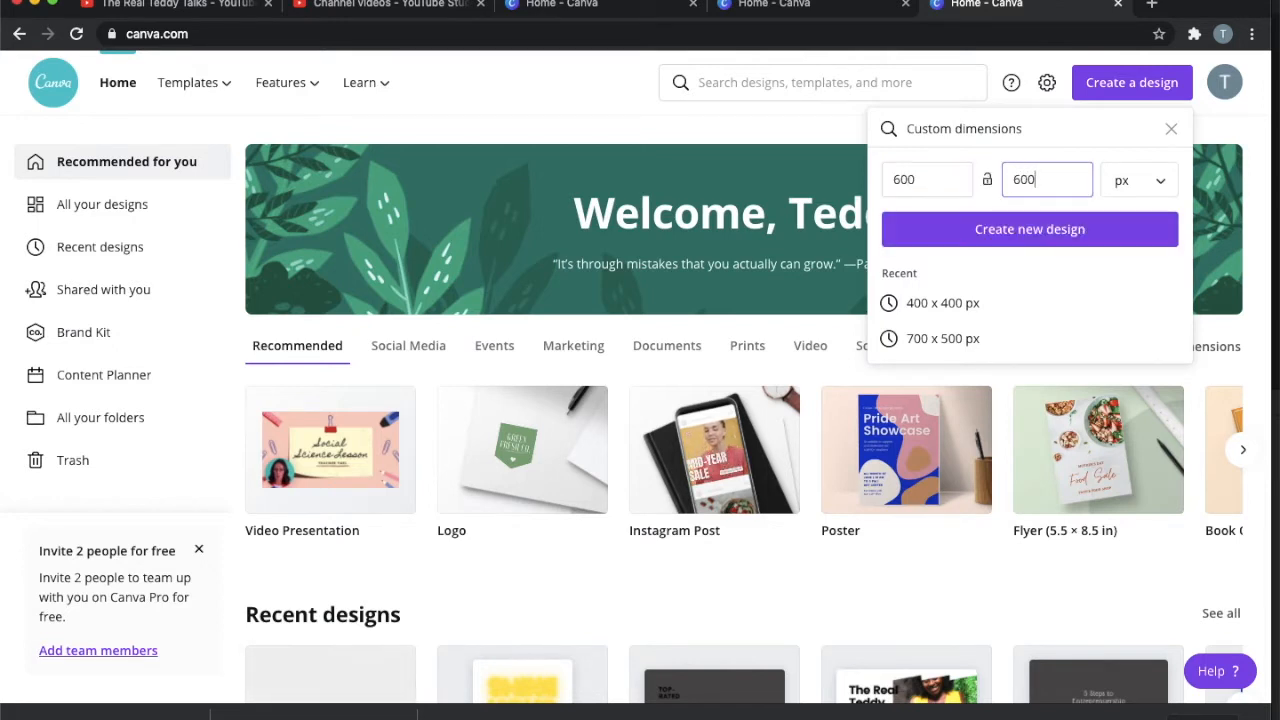
left_click(1030, 238)
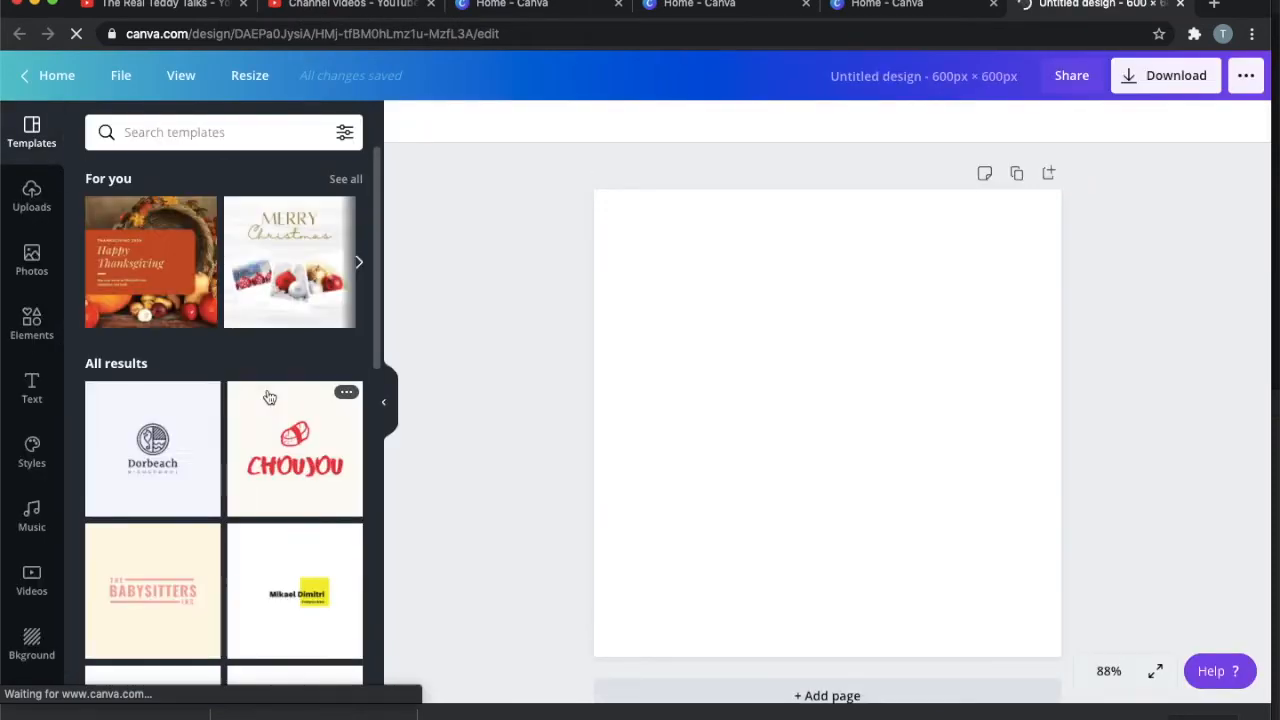
- Browse the ready-made font combinations available for the design's text
left_click(33, 385)
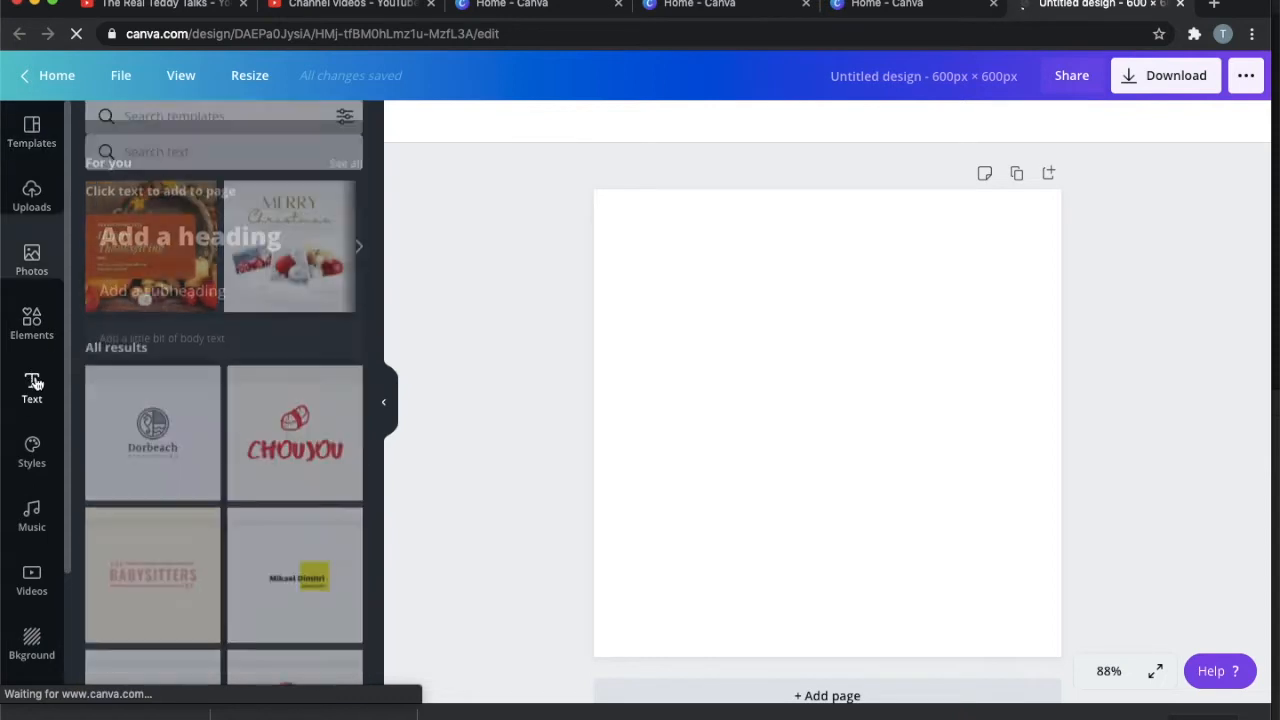
scroll(178, 449, "down", 10)
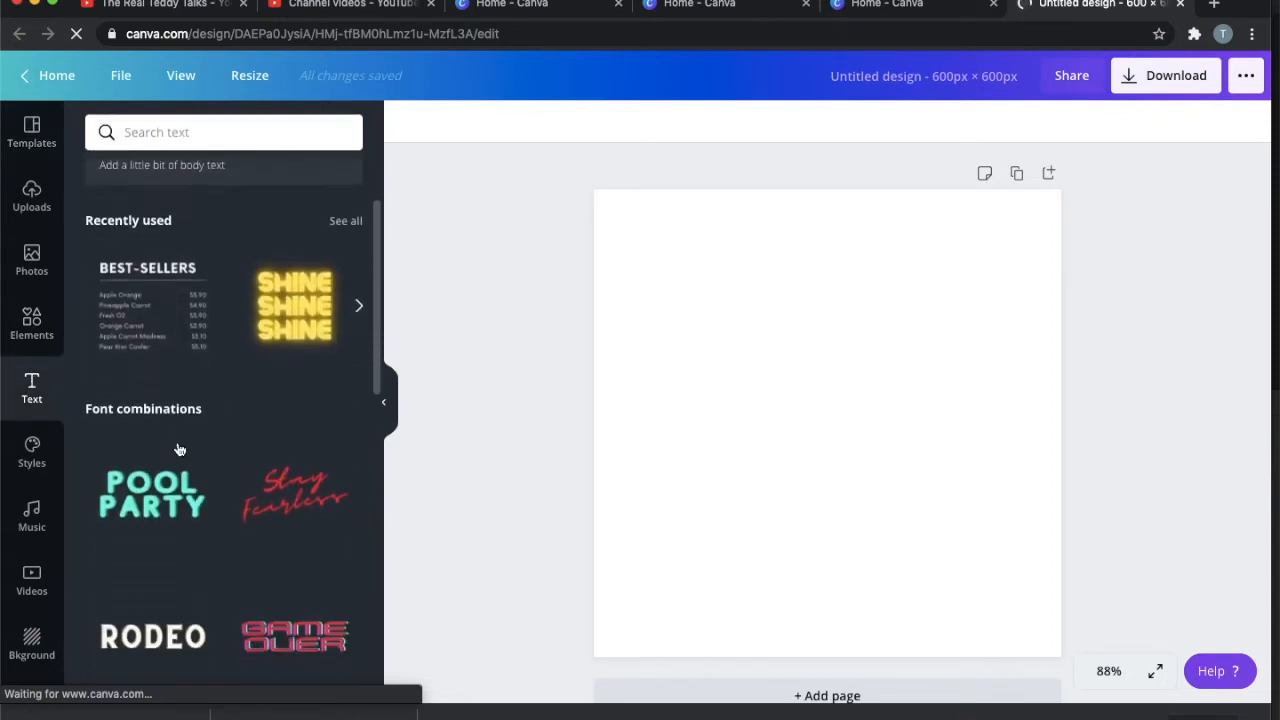
scroll(179, 449, "down", 3)
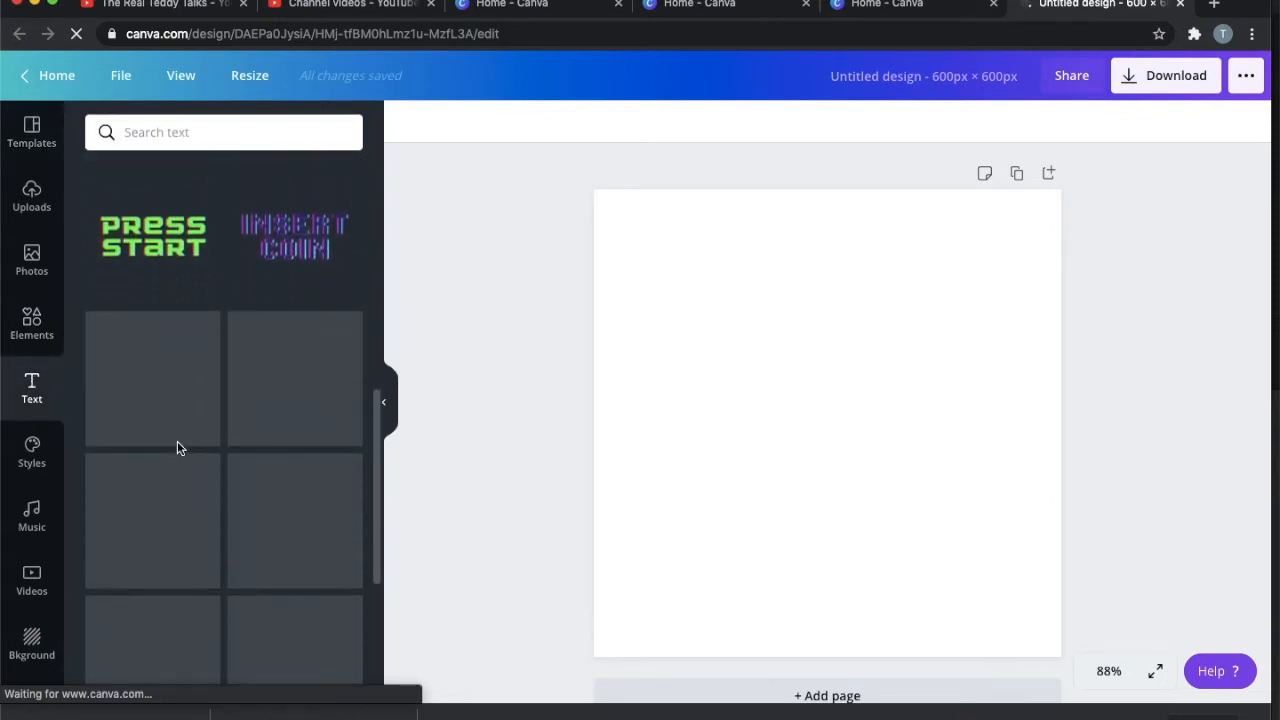
scroll(179, 449, "down", 3)
scroll(179, 449, "down", 3)
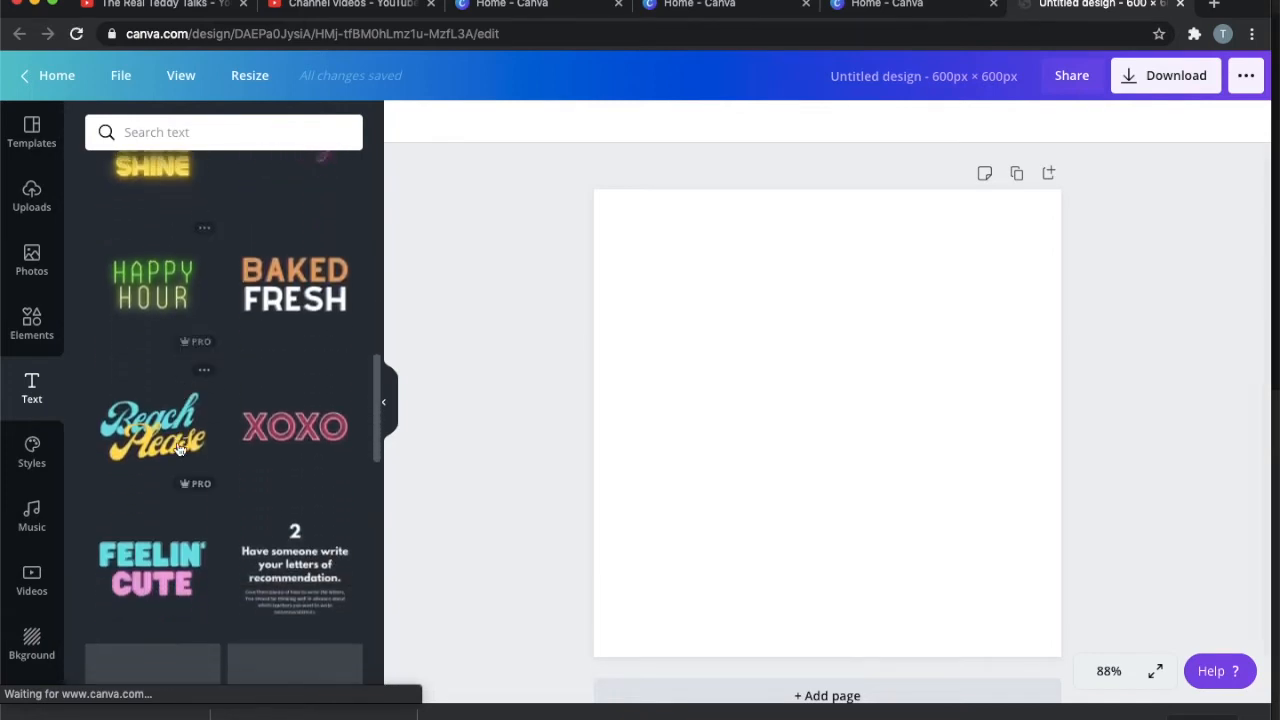
- Search the graphic elements for "wine", "hearts" and "money" in turn
left_click(40, 318)
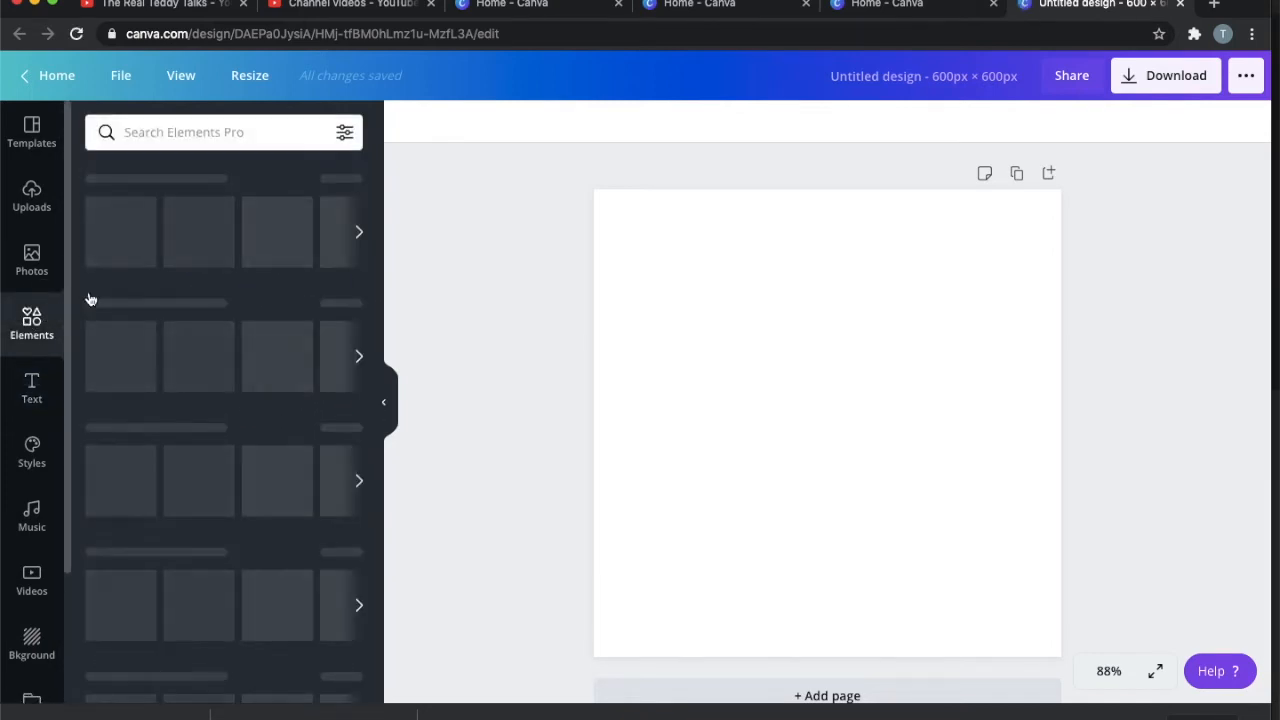
left_click(191, 134)
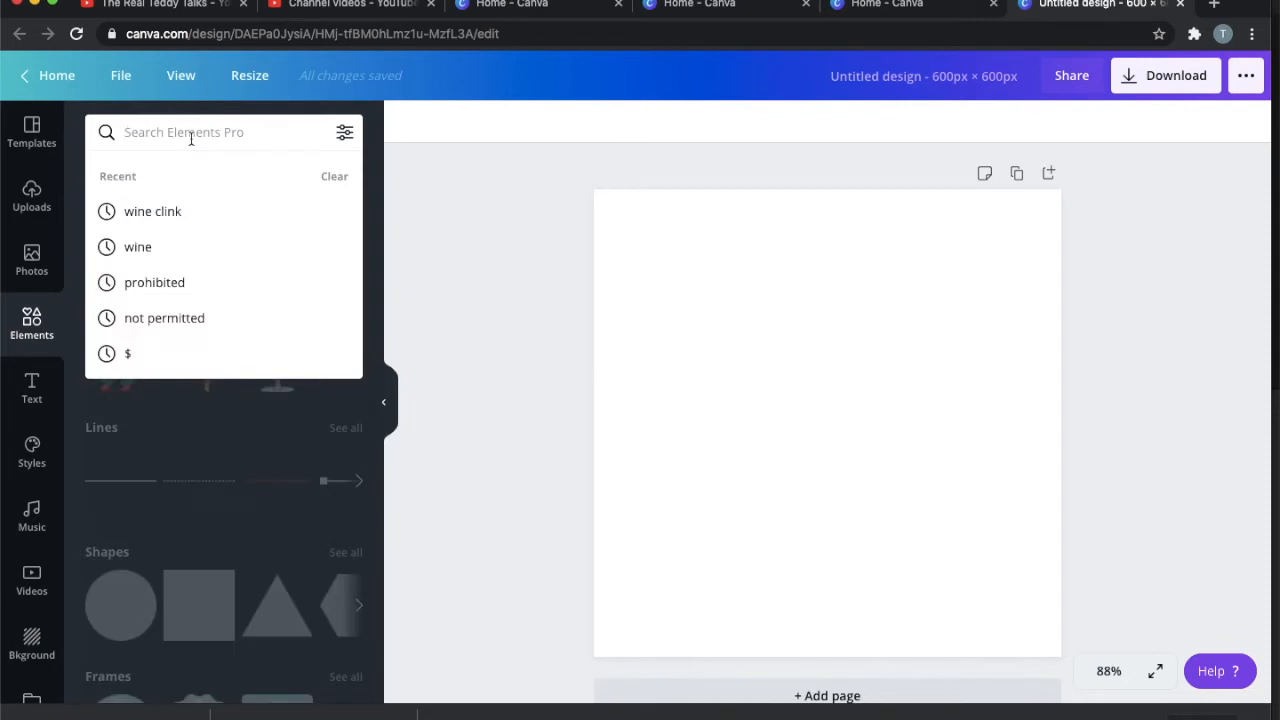
type("wine")
key("Return")
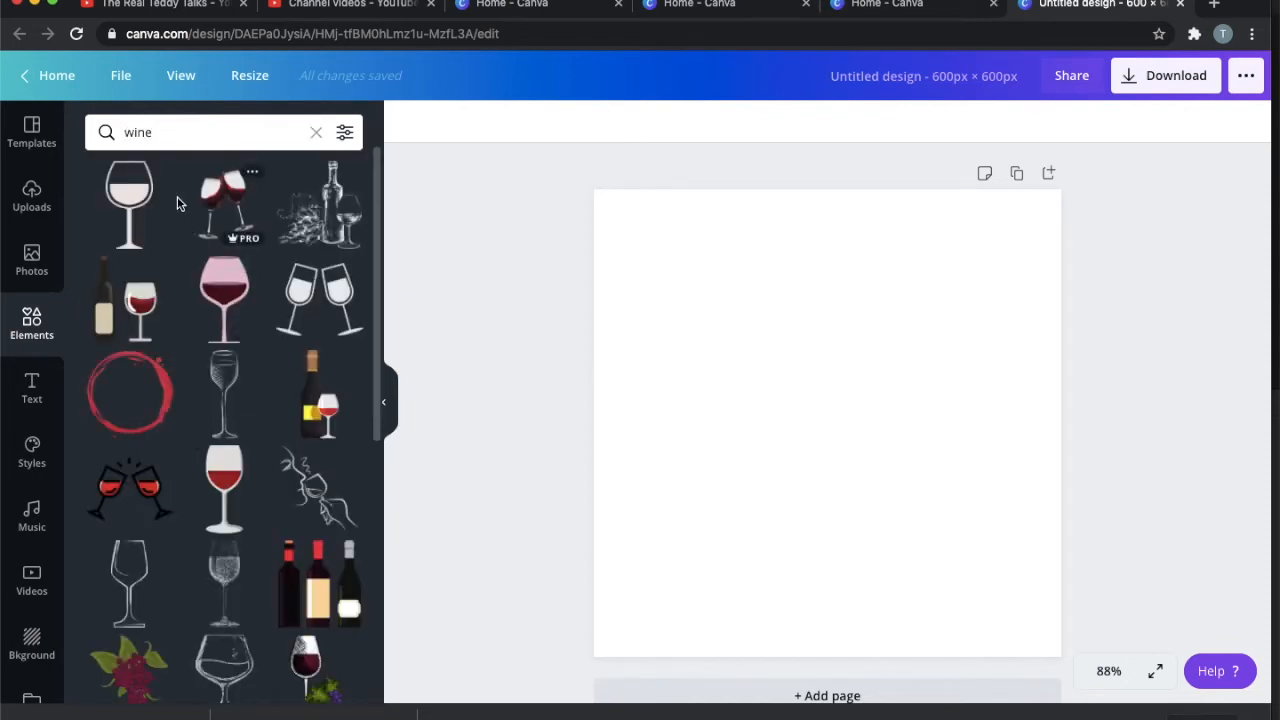
left_click(104, 125)
type("hearts")
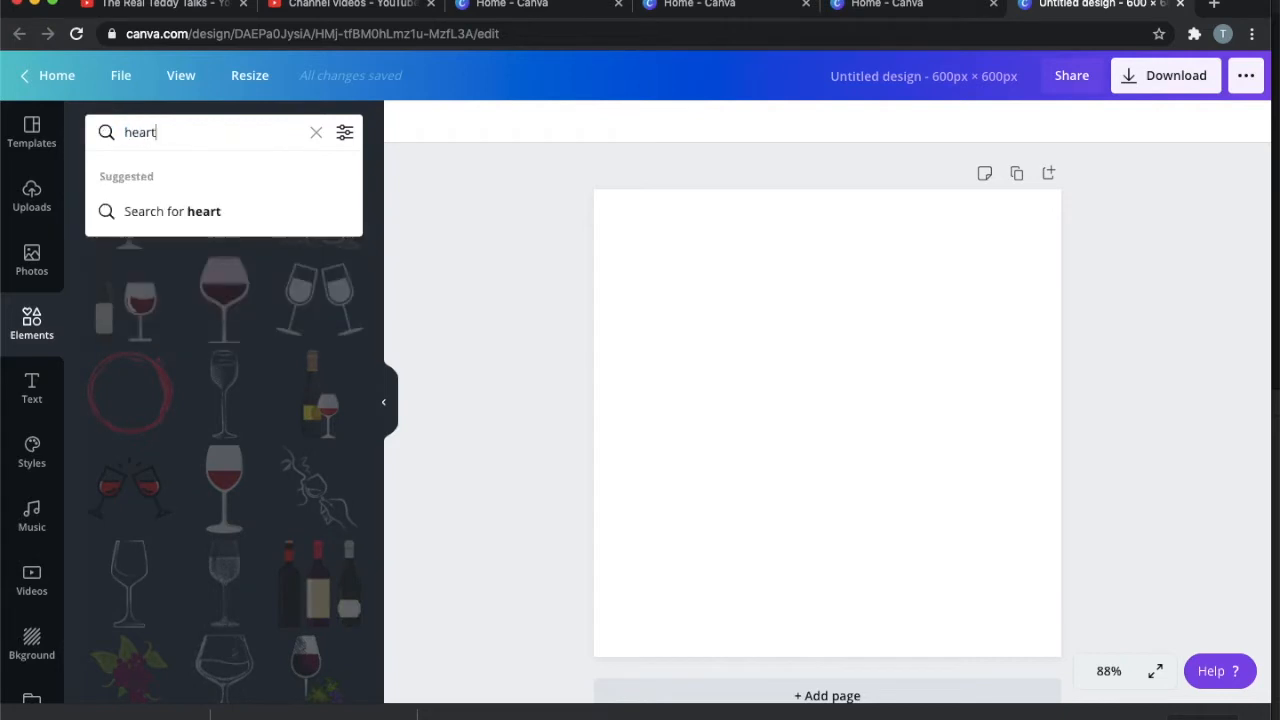
key("Return")
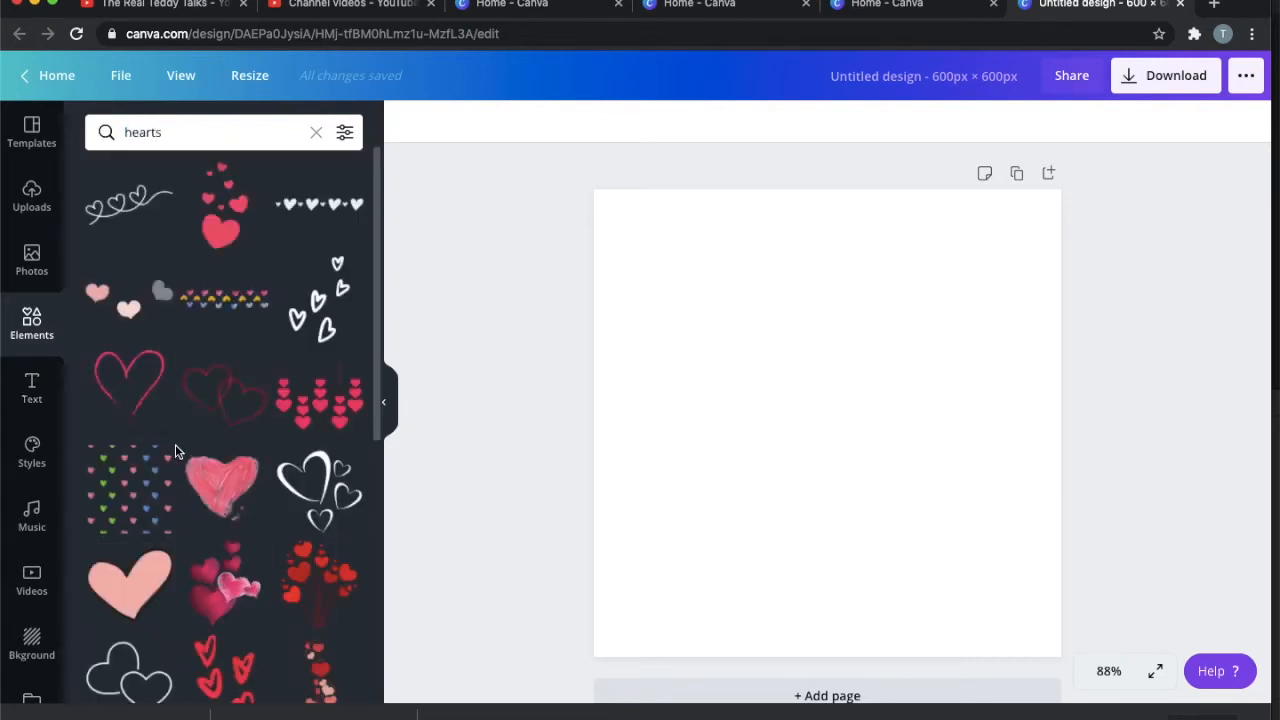
left_click(171, 132)
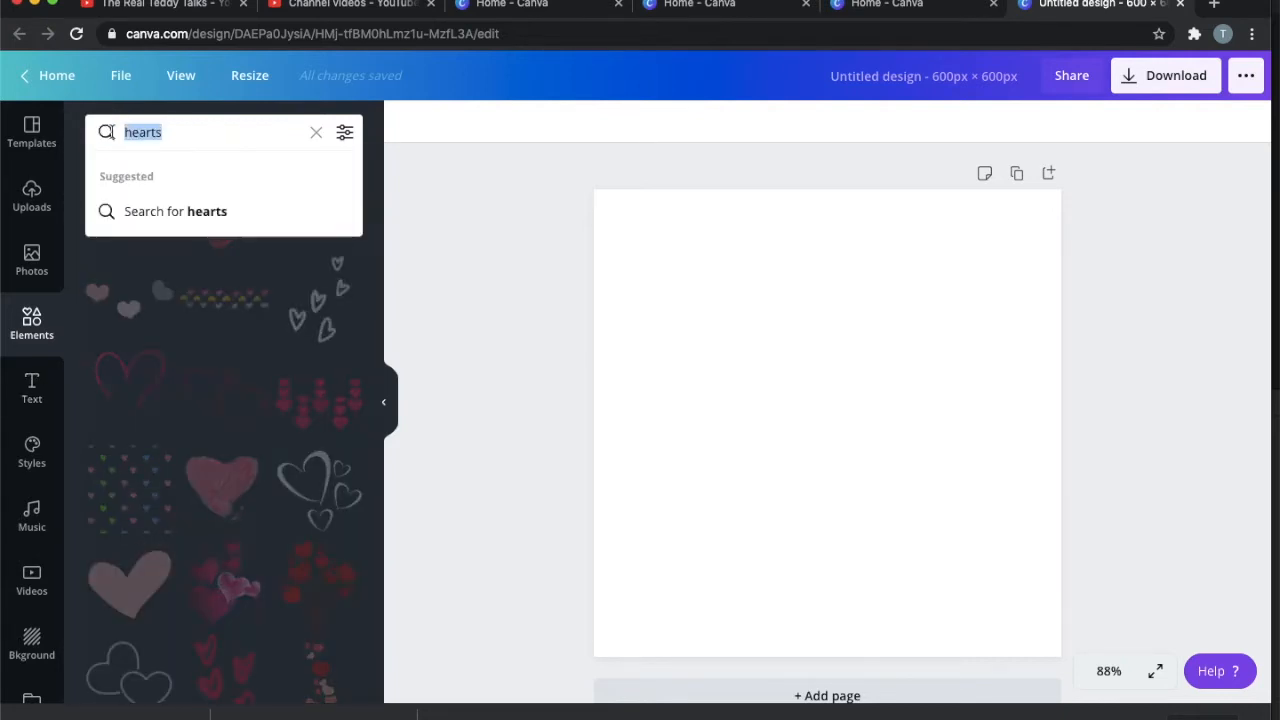
type("money")
key("Return")
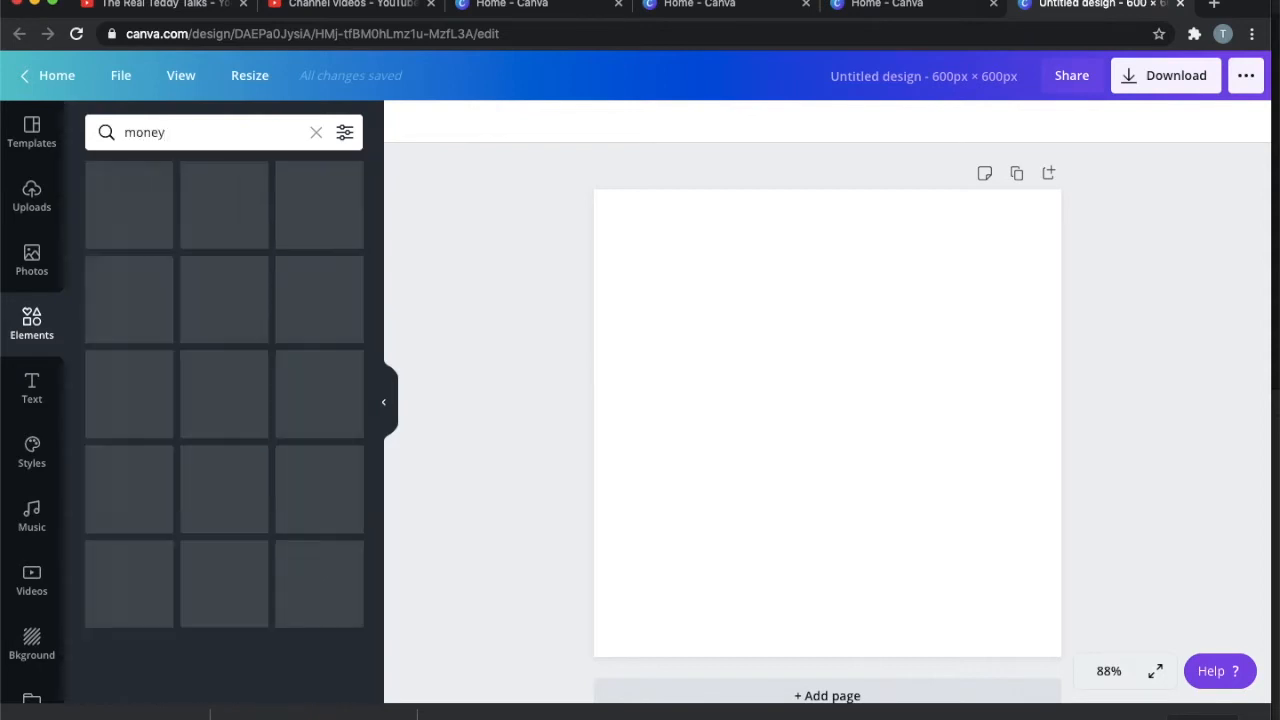
- Try adding the "FEELIN' CUTE" font combination to the blank page
left_click(30, 383)
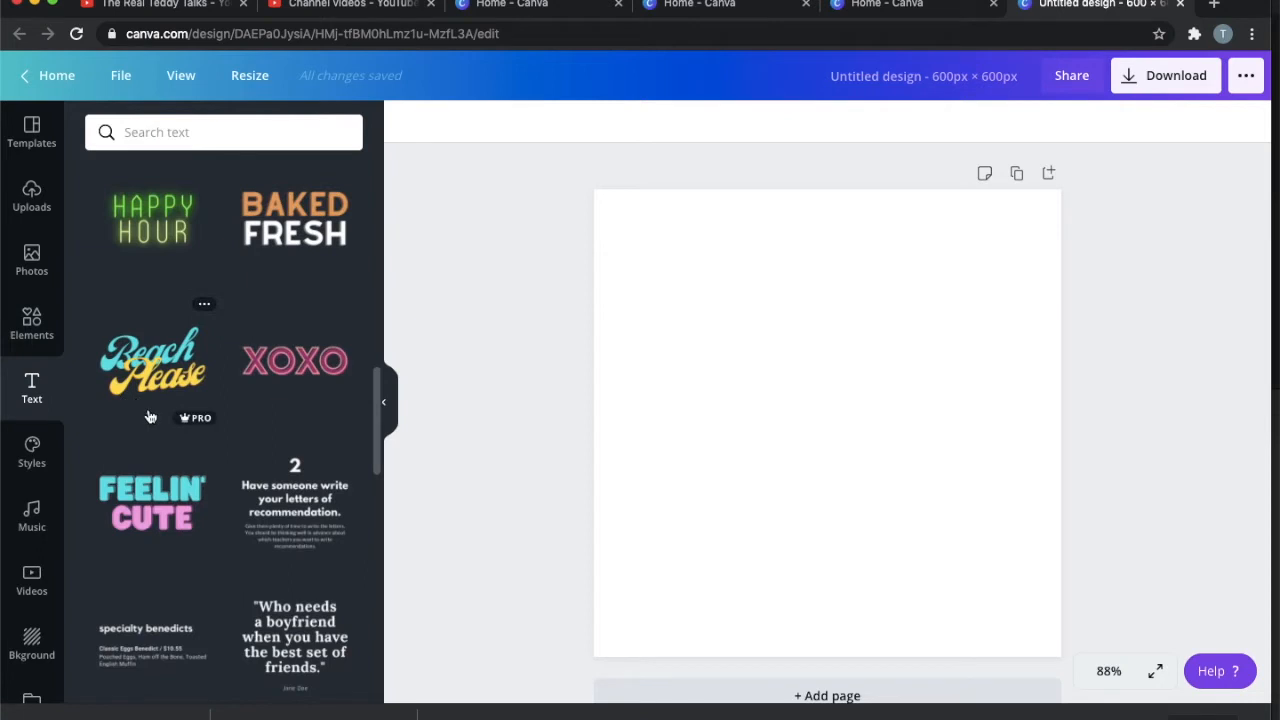
scroll(155, 431, "down", 3)
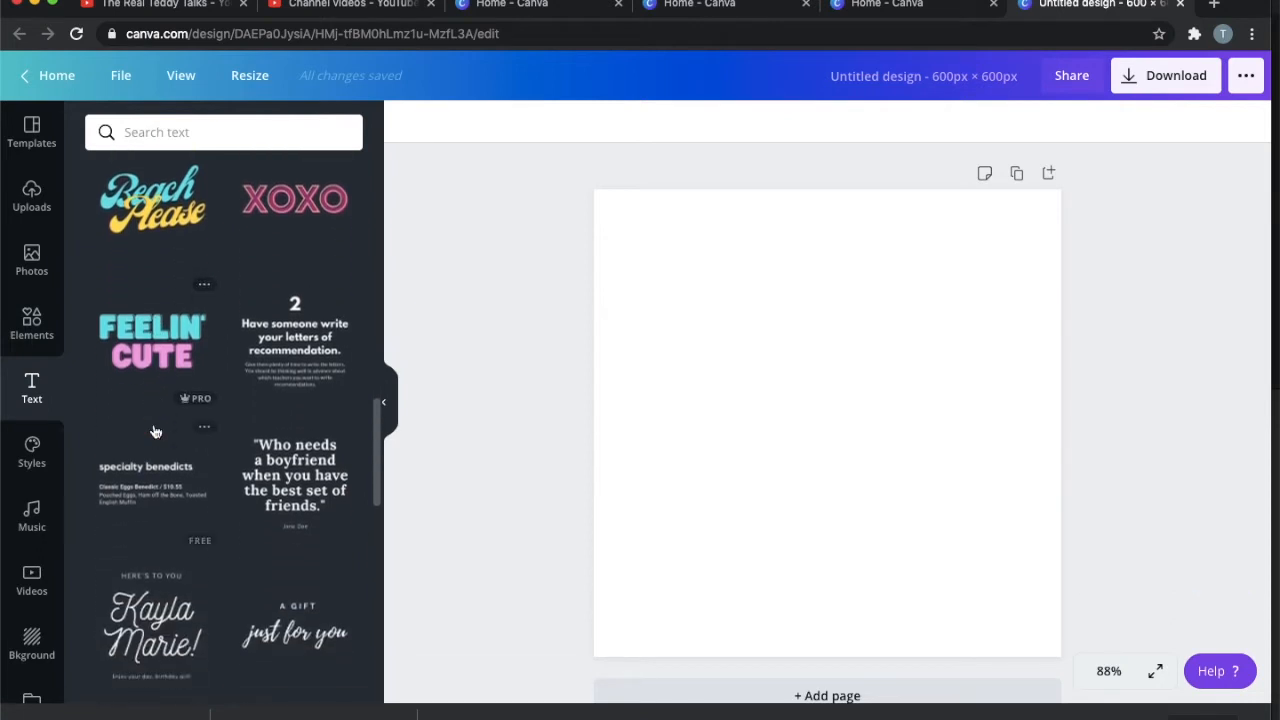
scroll(155, 431, "down", 1)
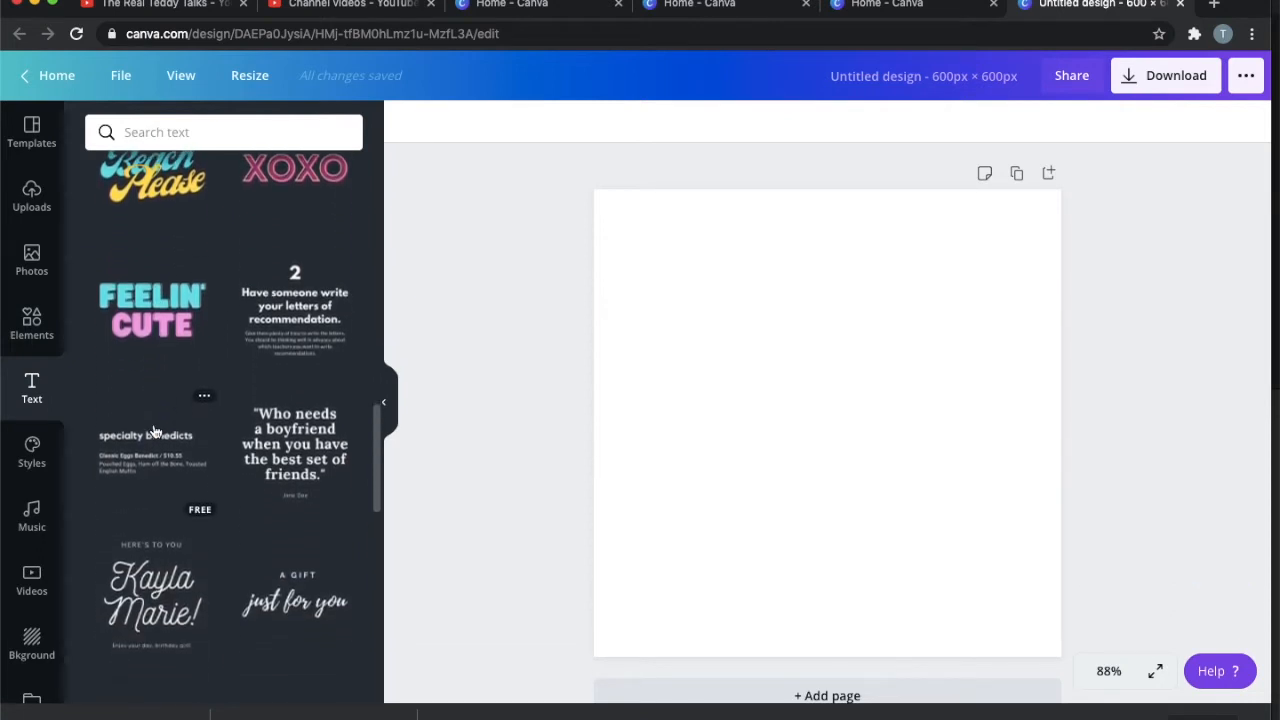
left_click(171, 331)
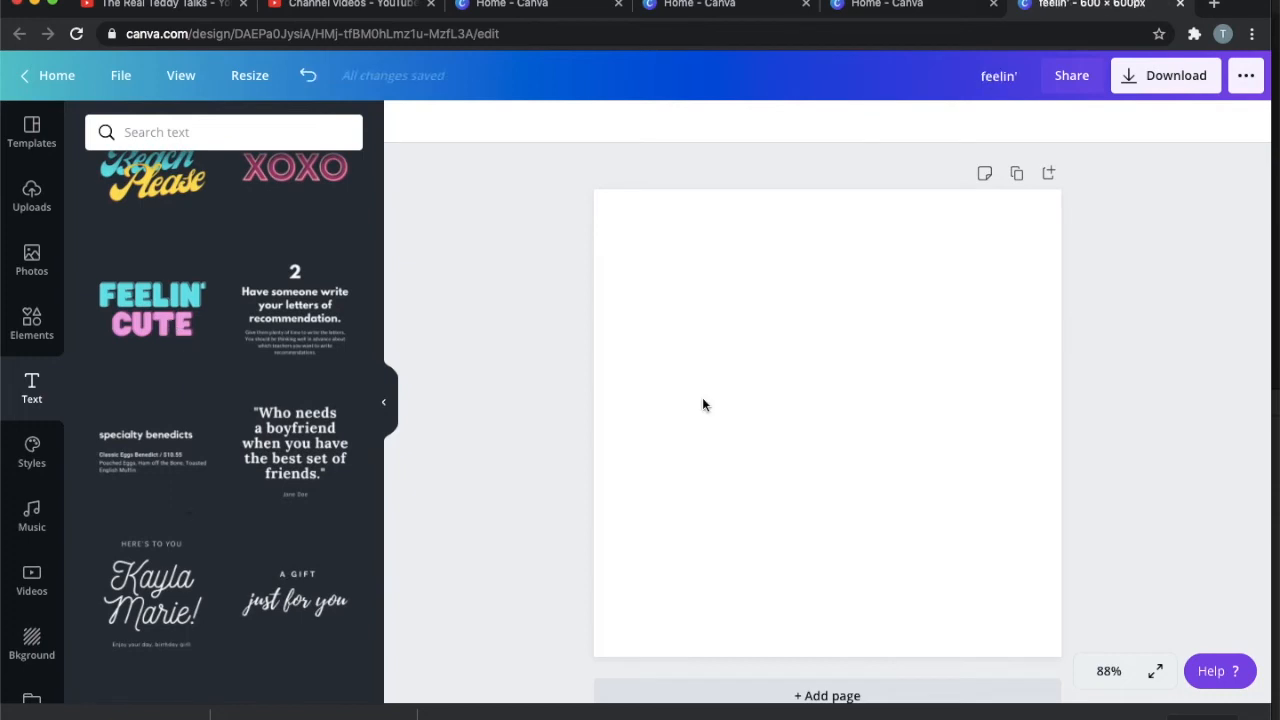
- Find the "hugs + kisses" font combination and add it to the page
scroll(137, 502, "down", 6)
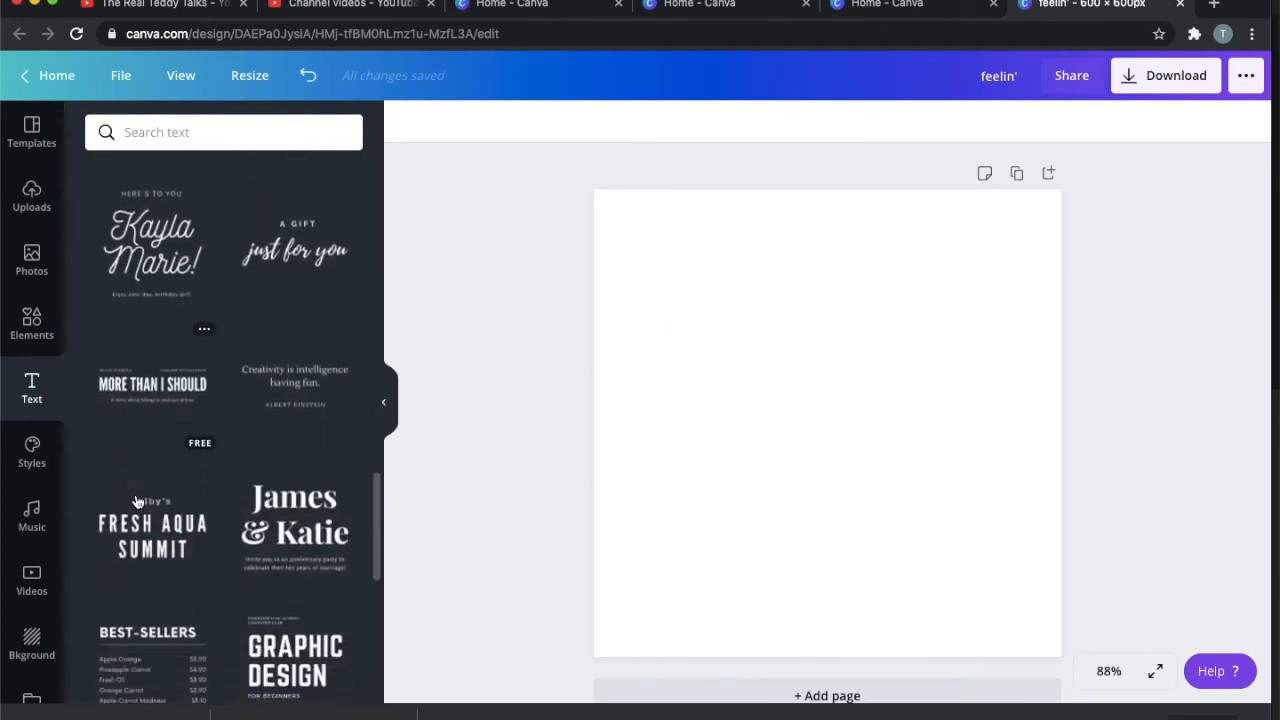
scroll(137, 502, "down", 6)
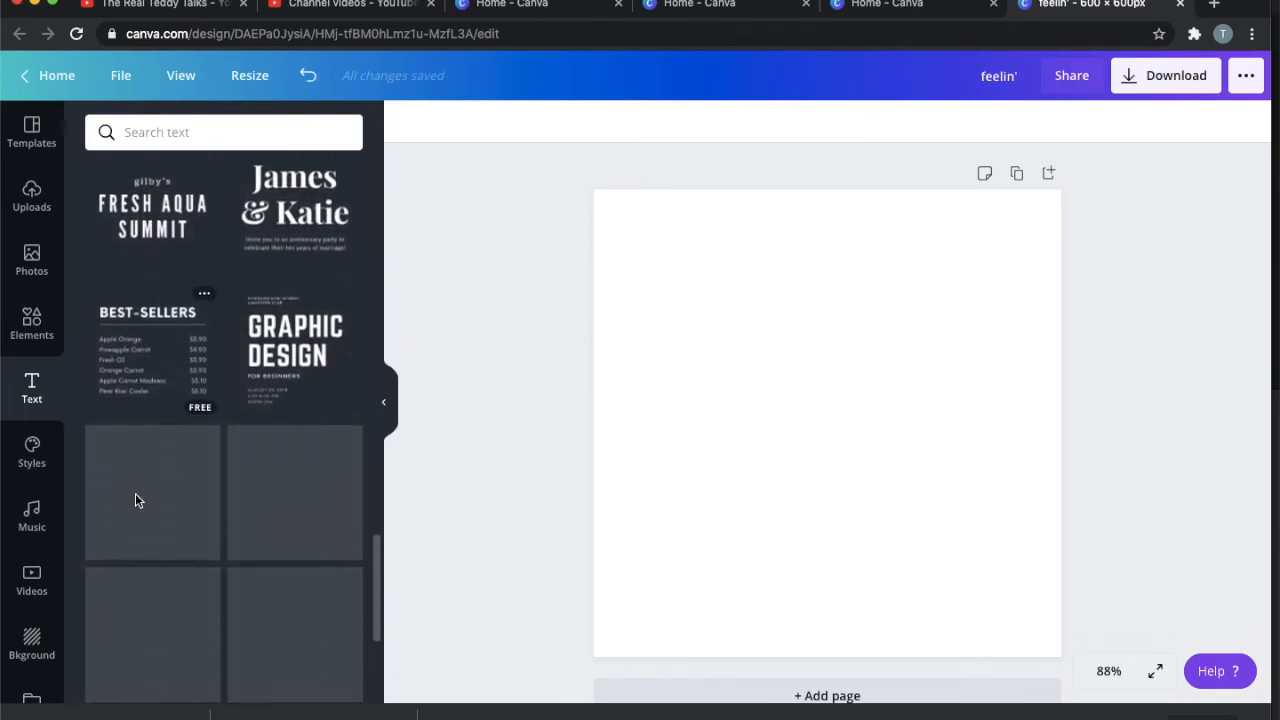
scroll(138, 502, "down", 2)
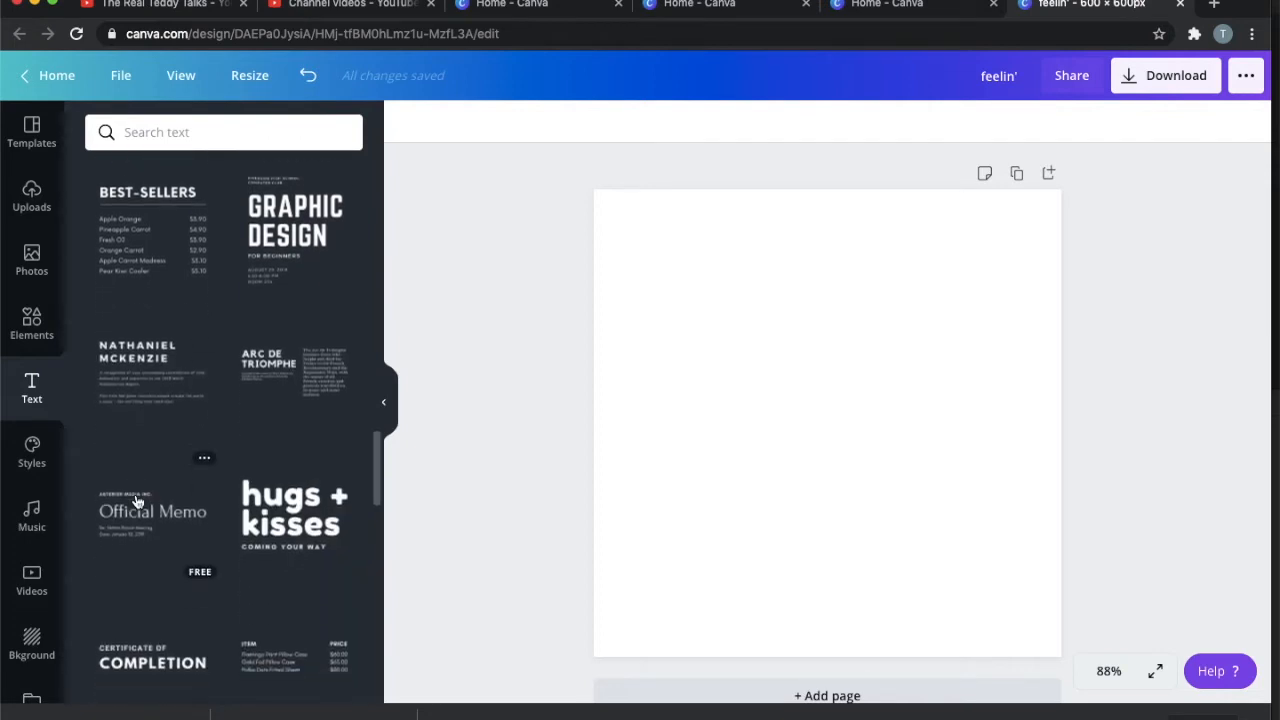
scroll(138, 502, "down", 1)
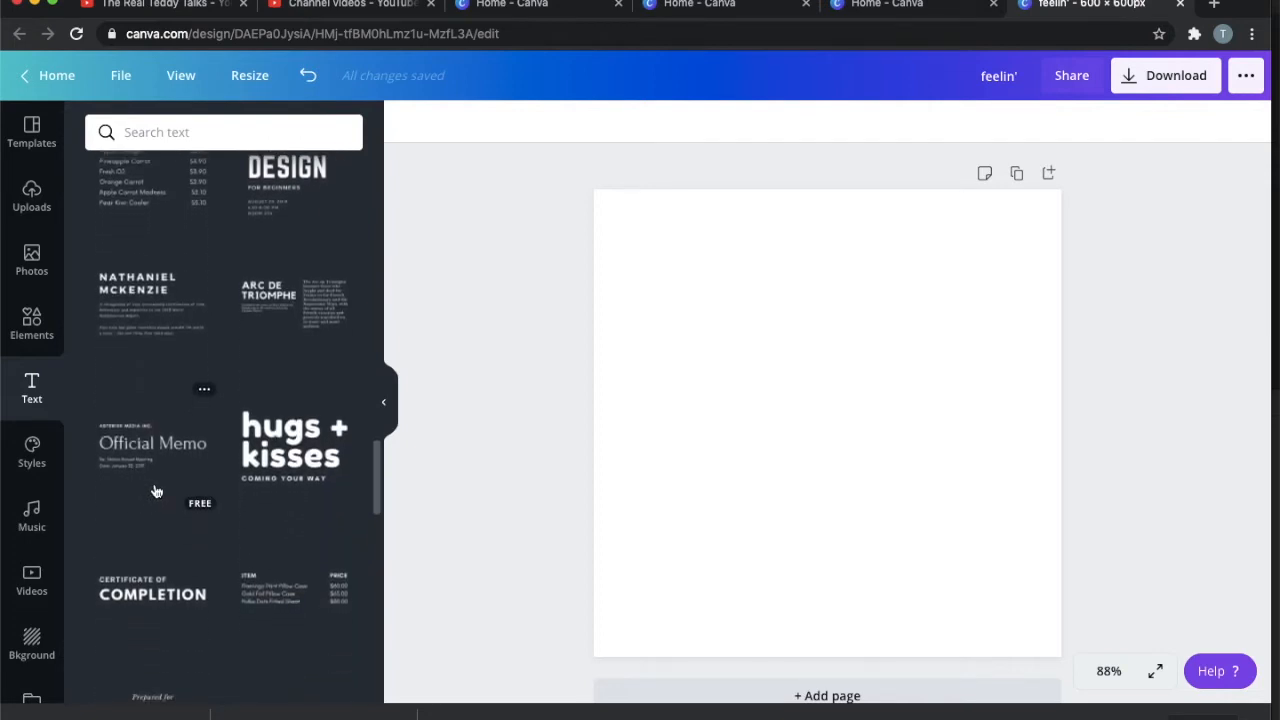
left_click(294, 453)
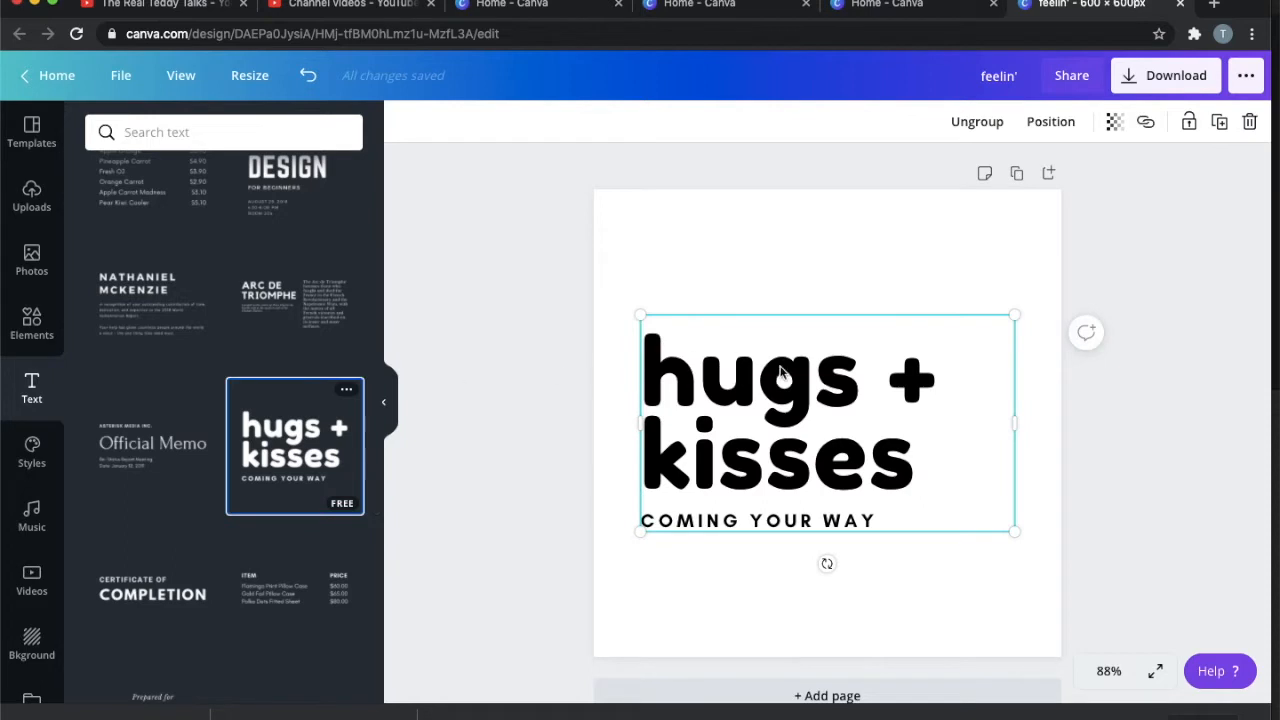
- Change the large heading text from the template wording to "hustle + flow"
left_click(833, 387)
left_click(836, 385)
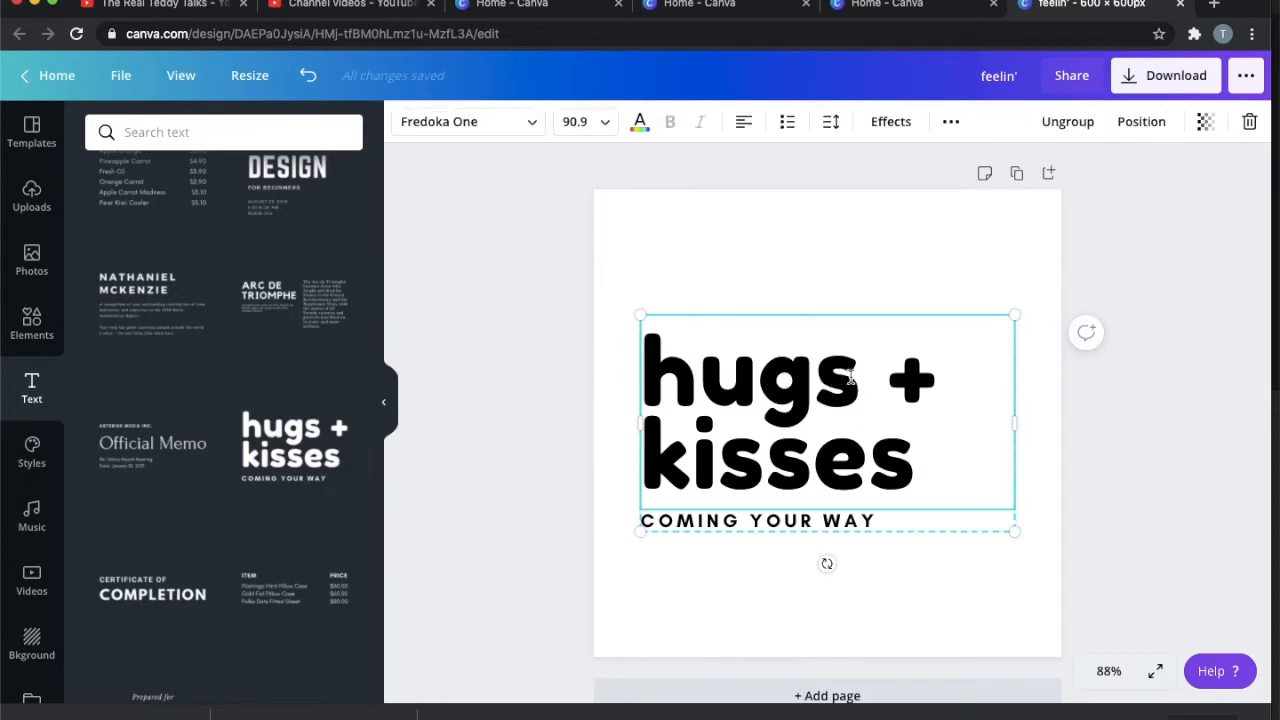
left_click_drag(846, 374, 655, 375)
type("hustle")
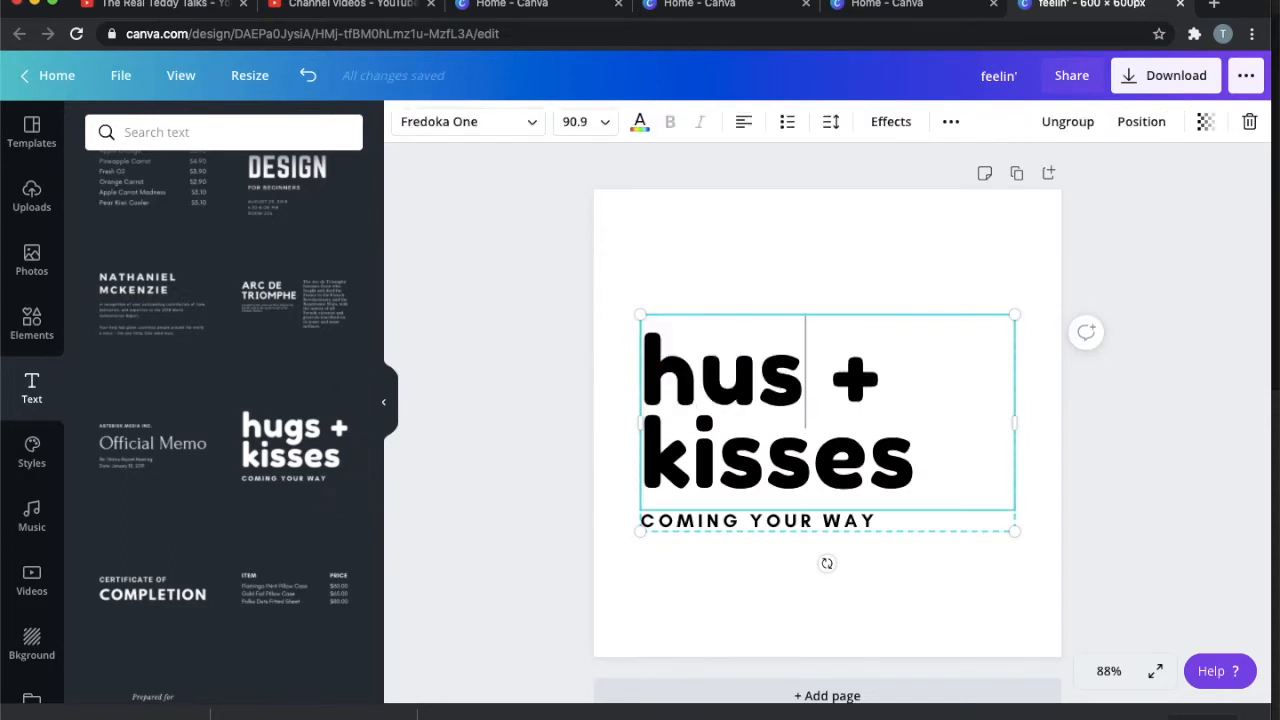
double_click(744, 433)
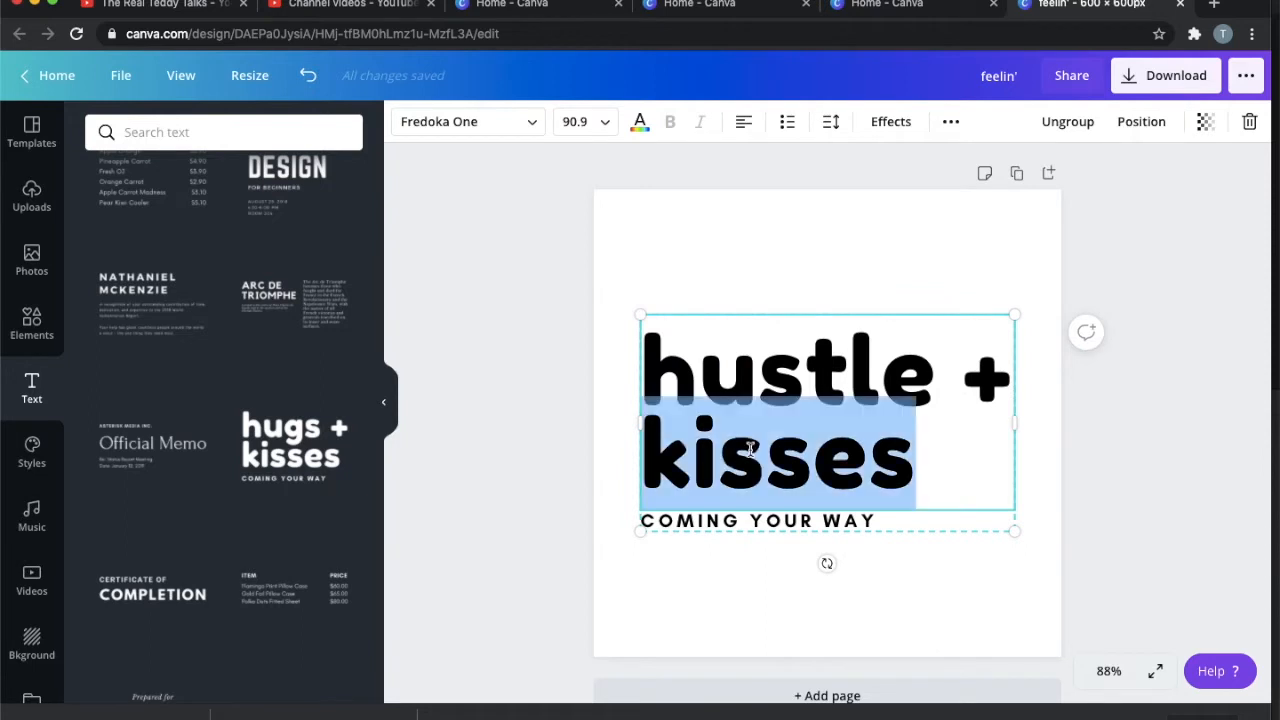
type("flow")
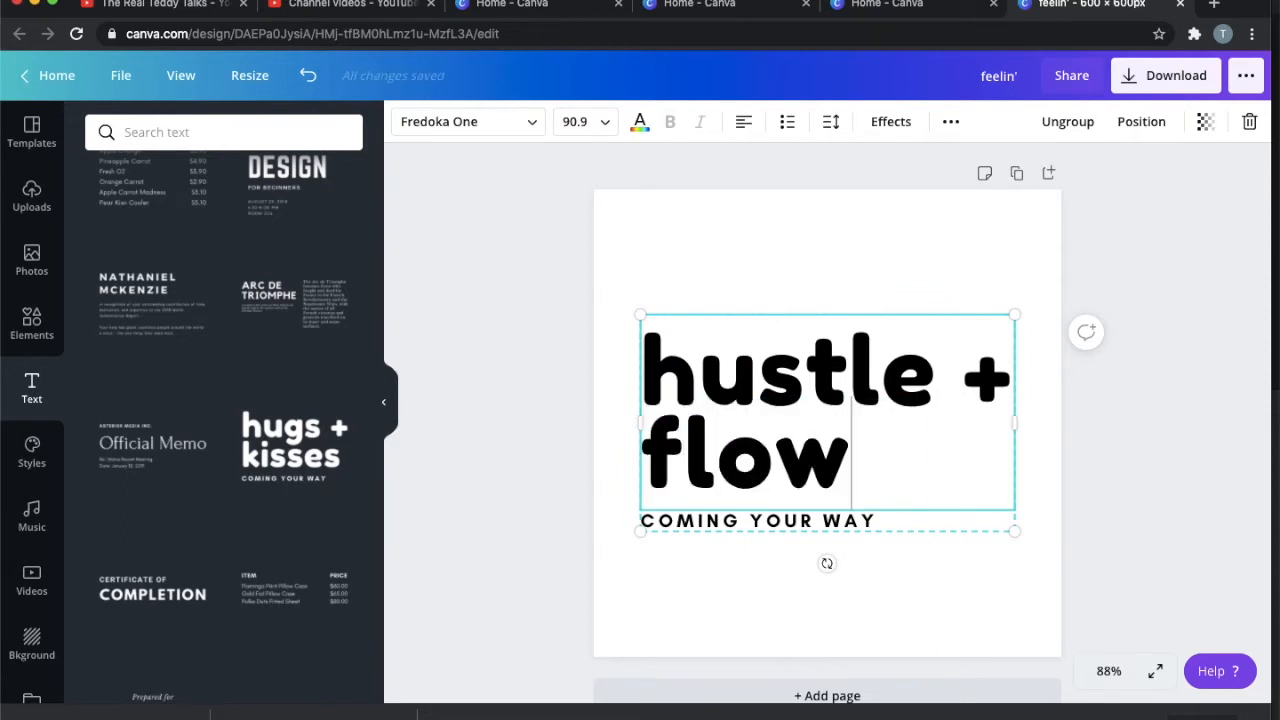
- Replace the small line "COMING YOUR WAY" beneath the heading with "ENTREPRENEURSHIP"
left_click(858, 521)
triple_click(871, 521)
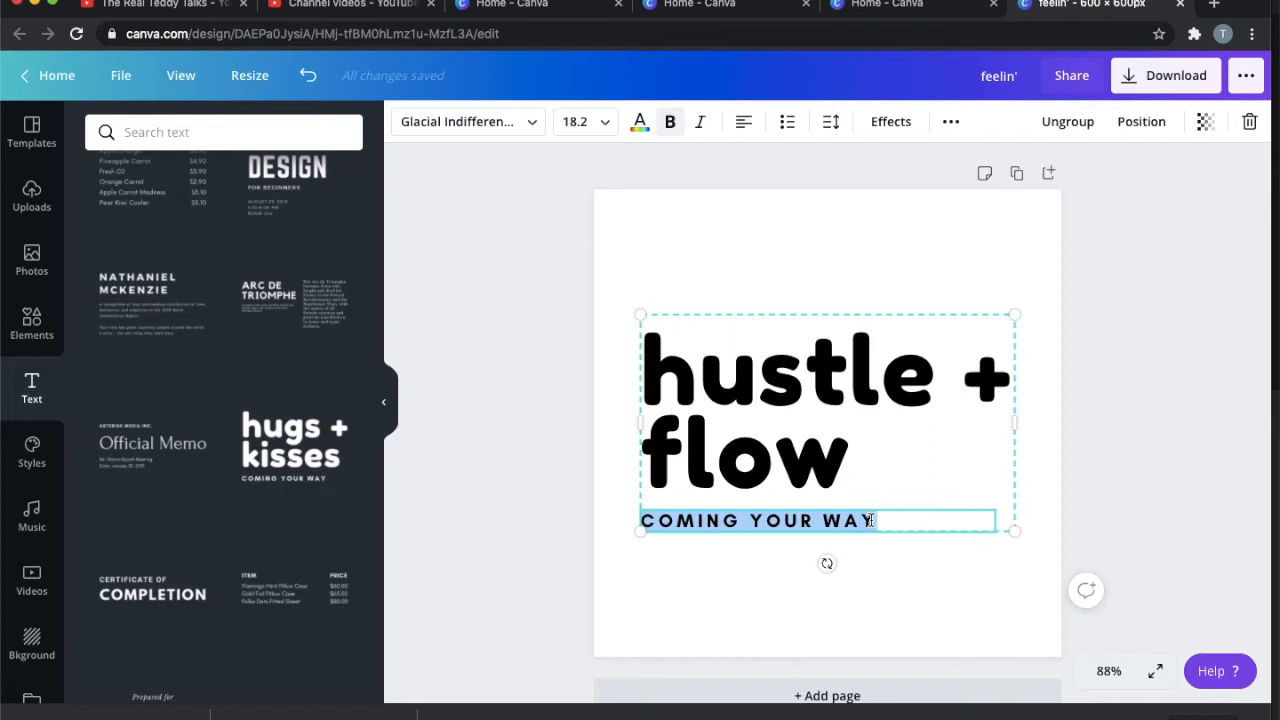
type("ENTRE")
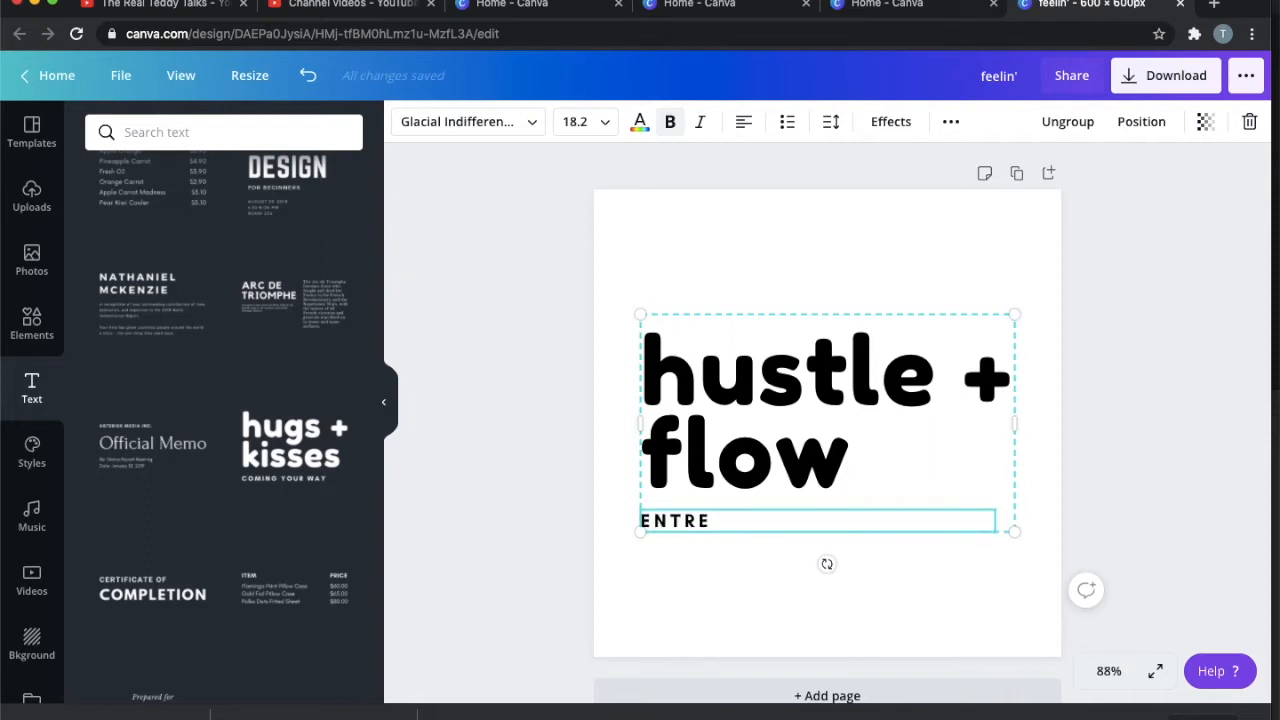
type("PRENE")
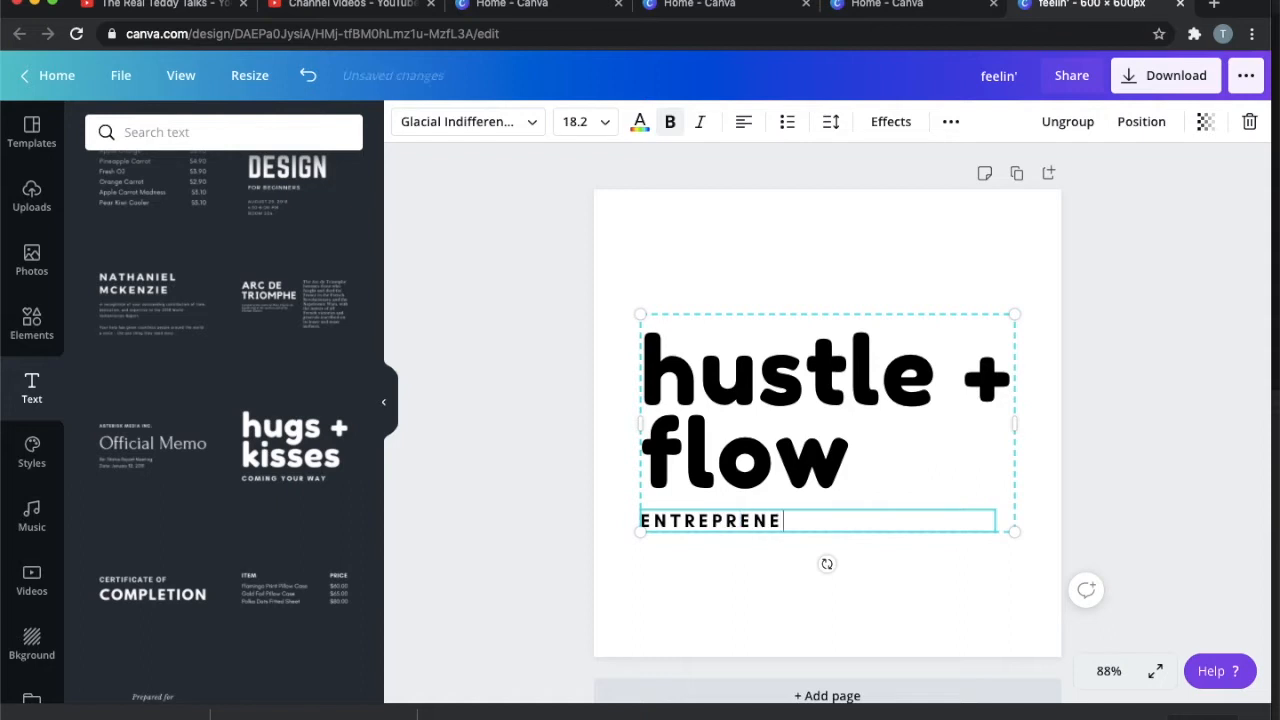
type("URSHIP")
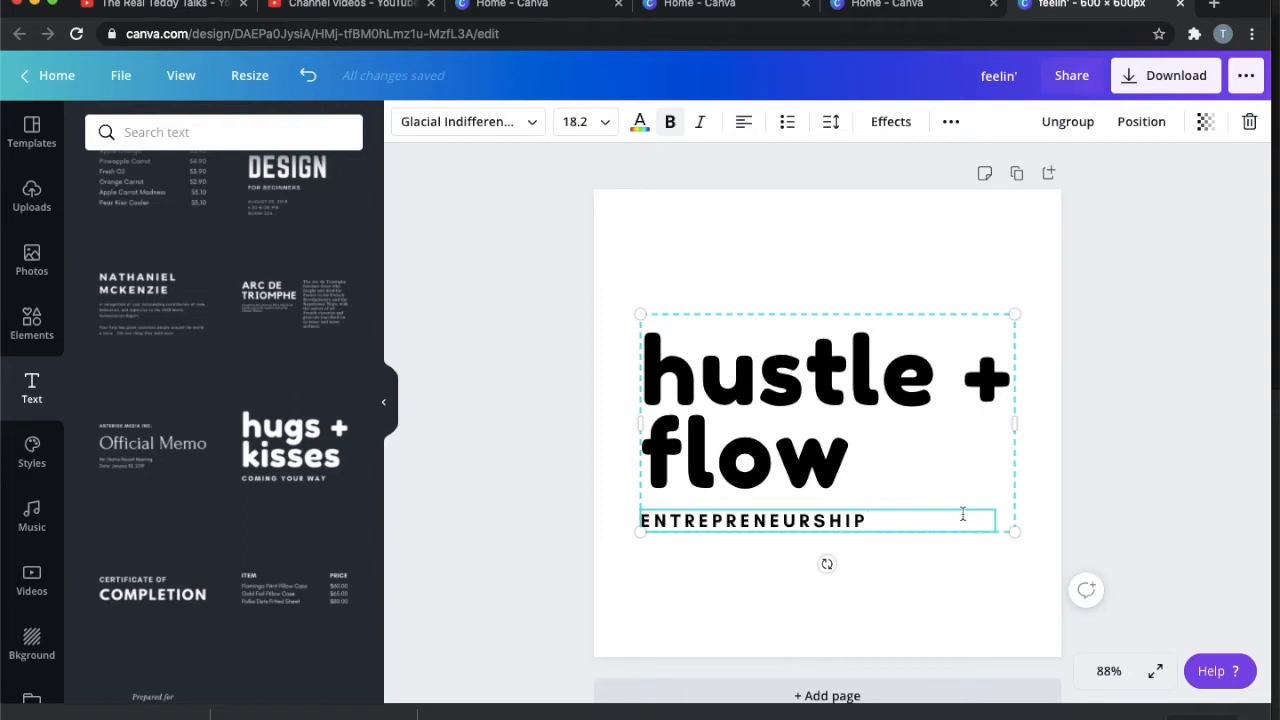
- Download the design as a PNG at size 1 with a transparent background
left_click(1131, 83)
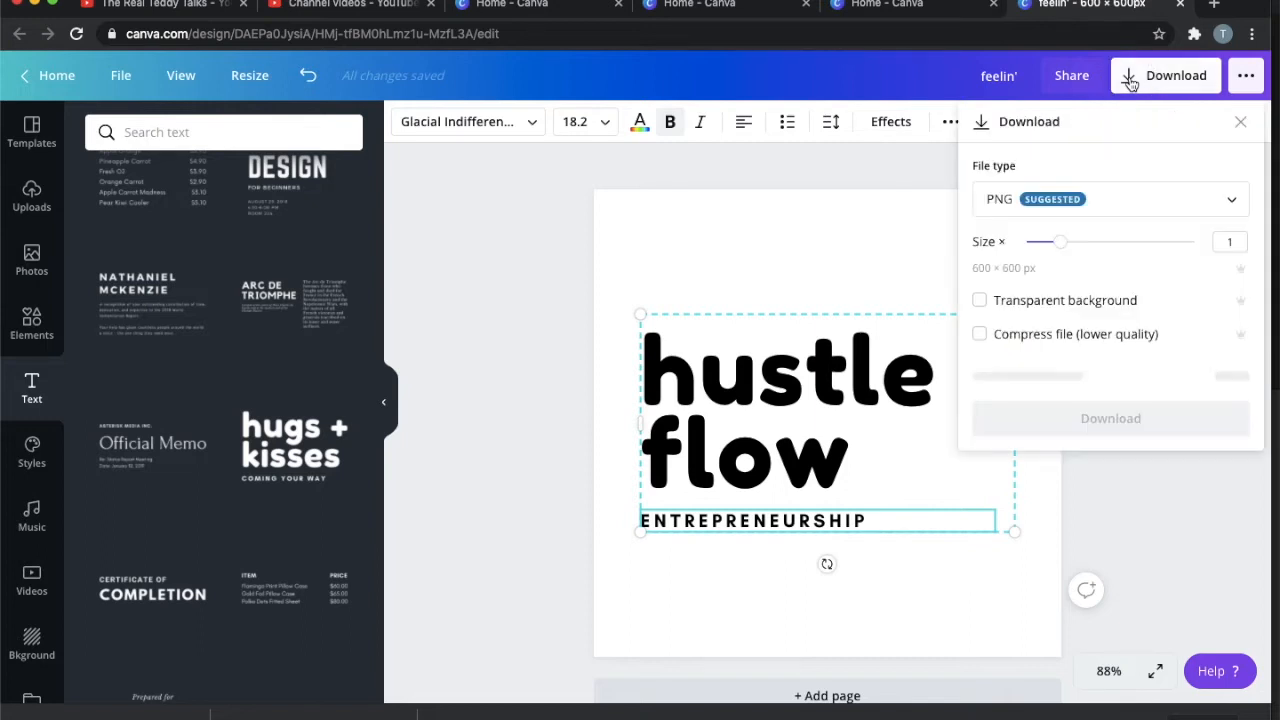
left_click(980, 301)
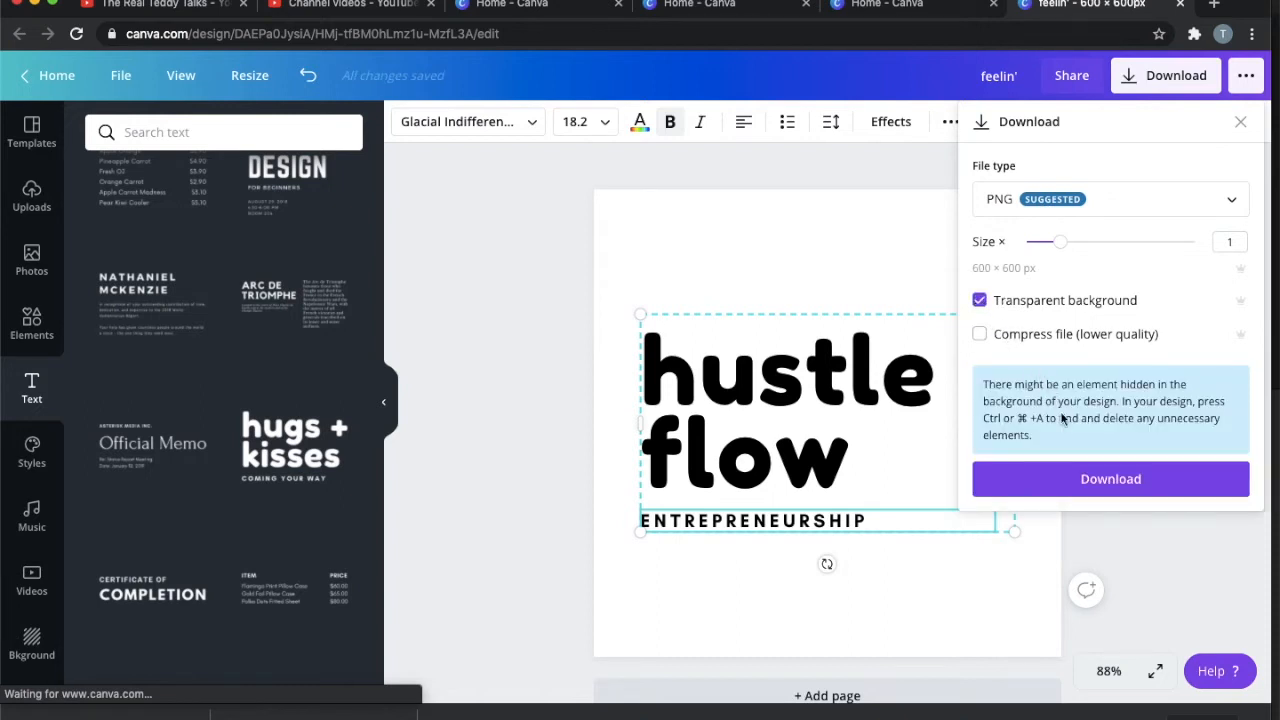
left_click(1070, 480)
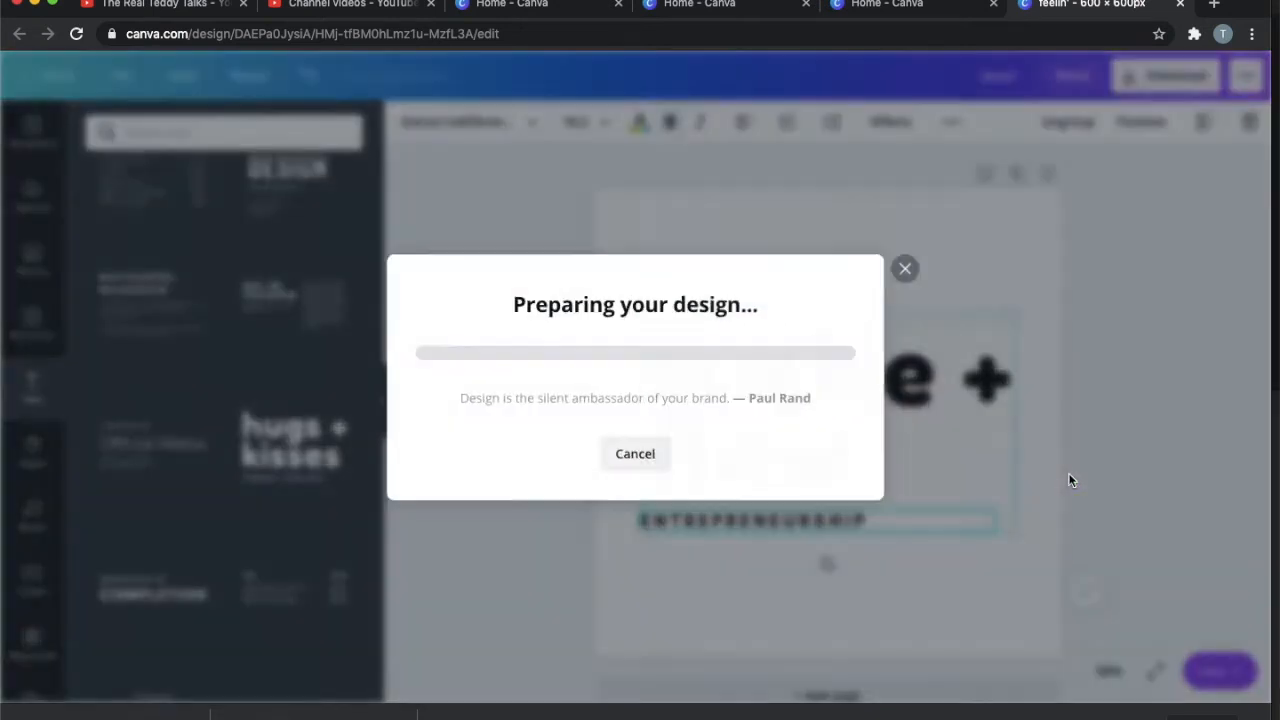
- Switch to iMovie and place feelin'.png from the Downloads folder on the timeline as an overlay above the main video clip
mouse_move(1052, 717)
left_click(993, 712)
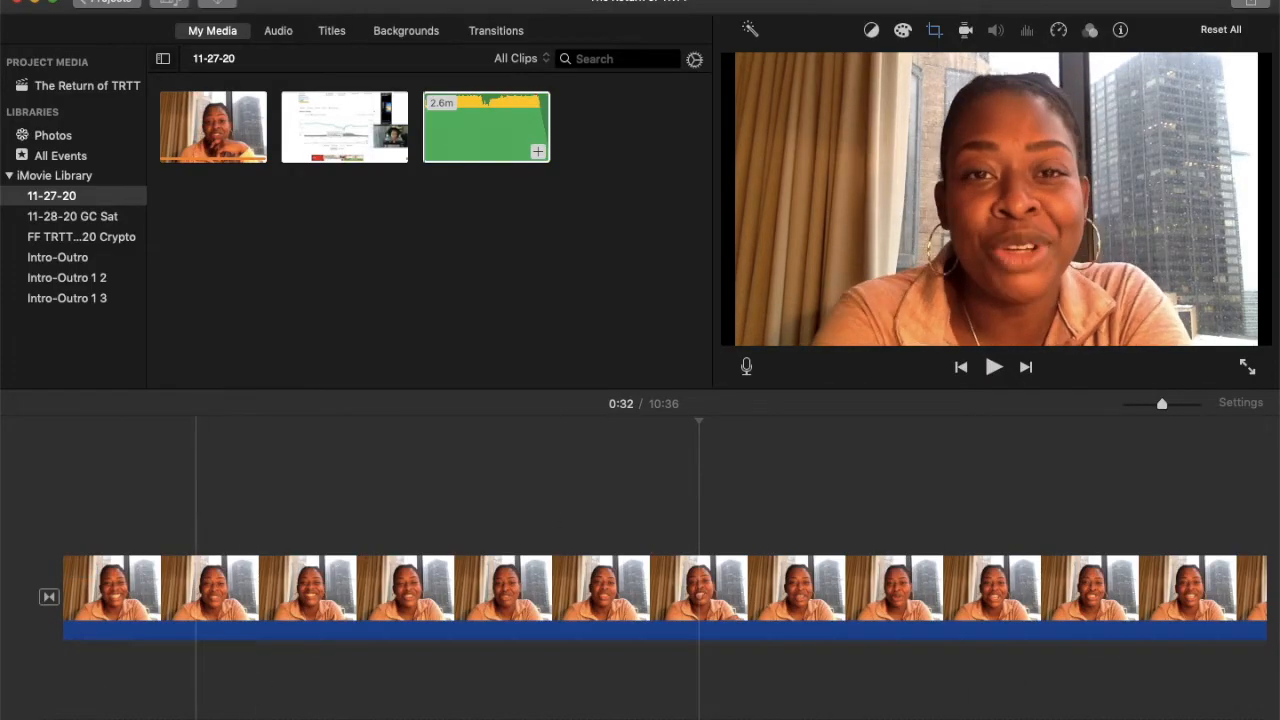
left_click(84, 710)
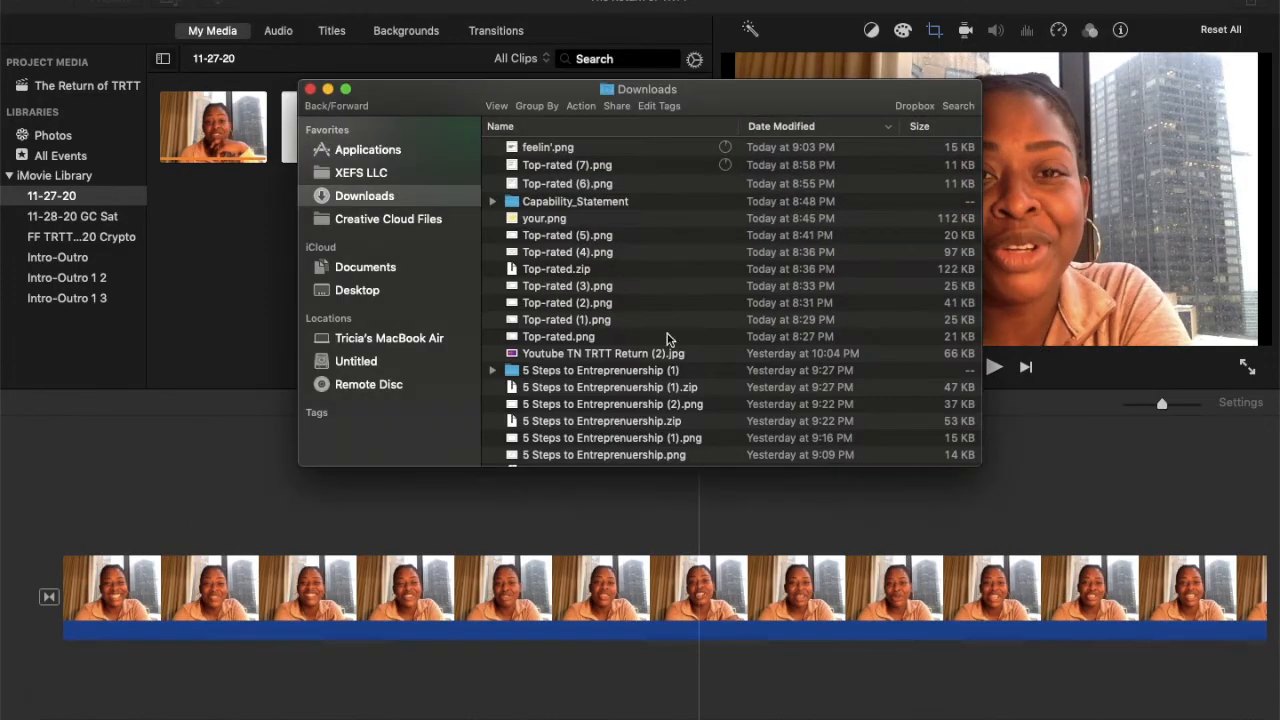
left_click_drag(545, 150, 778, 505)
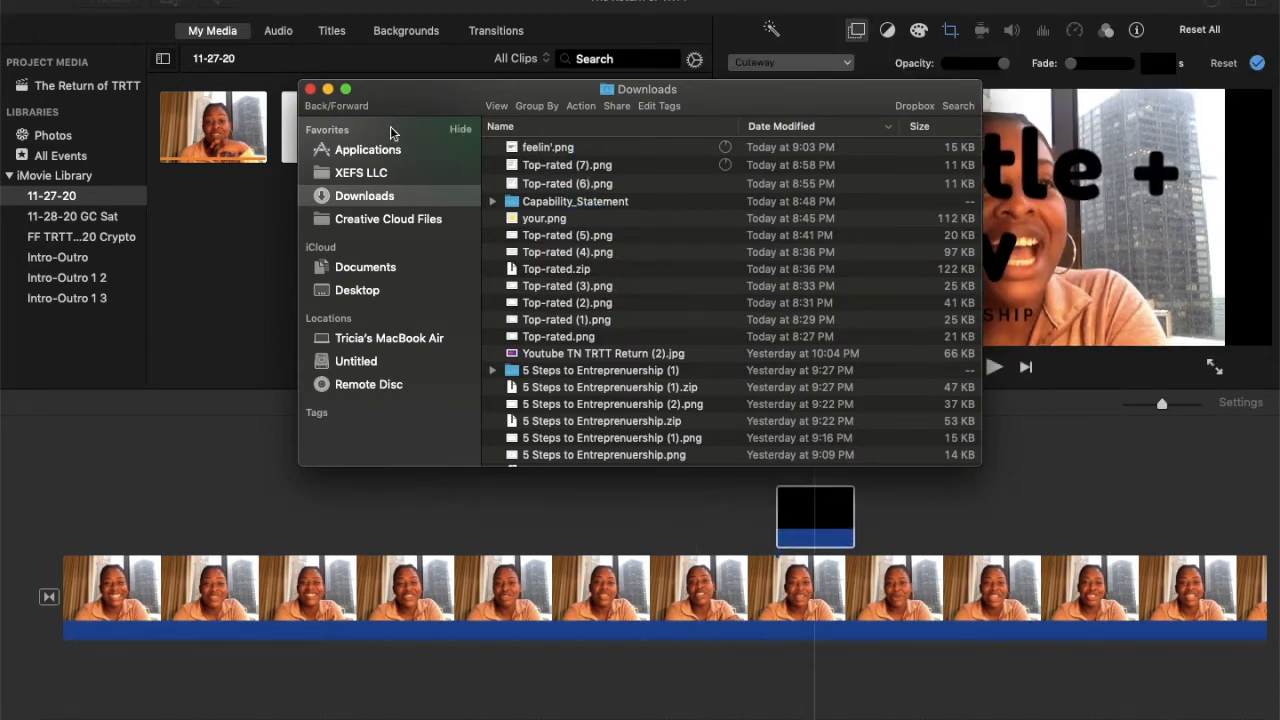
left_click(327, 89)
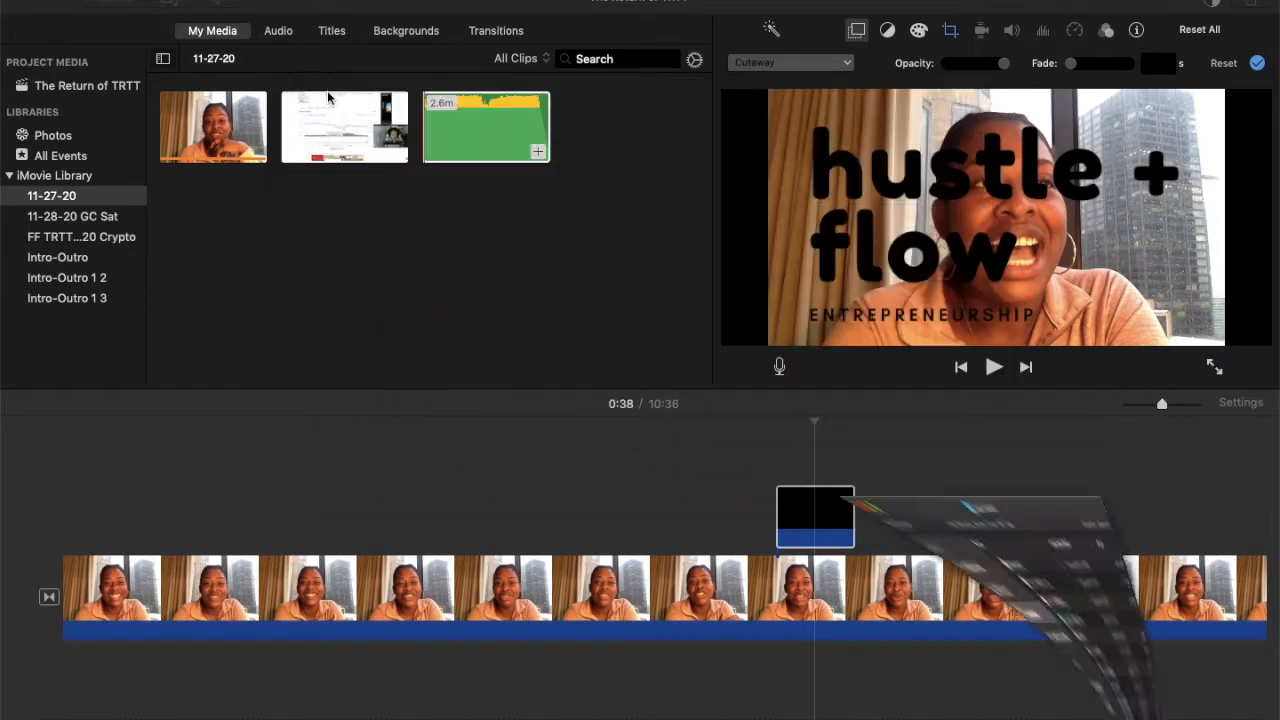
- Set the overlay mode of the "hustle + flow" graphic to Picture in Picture
left_click(826, 511)
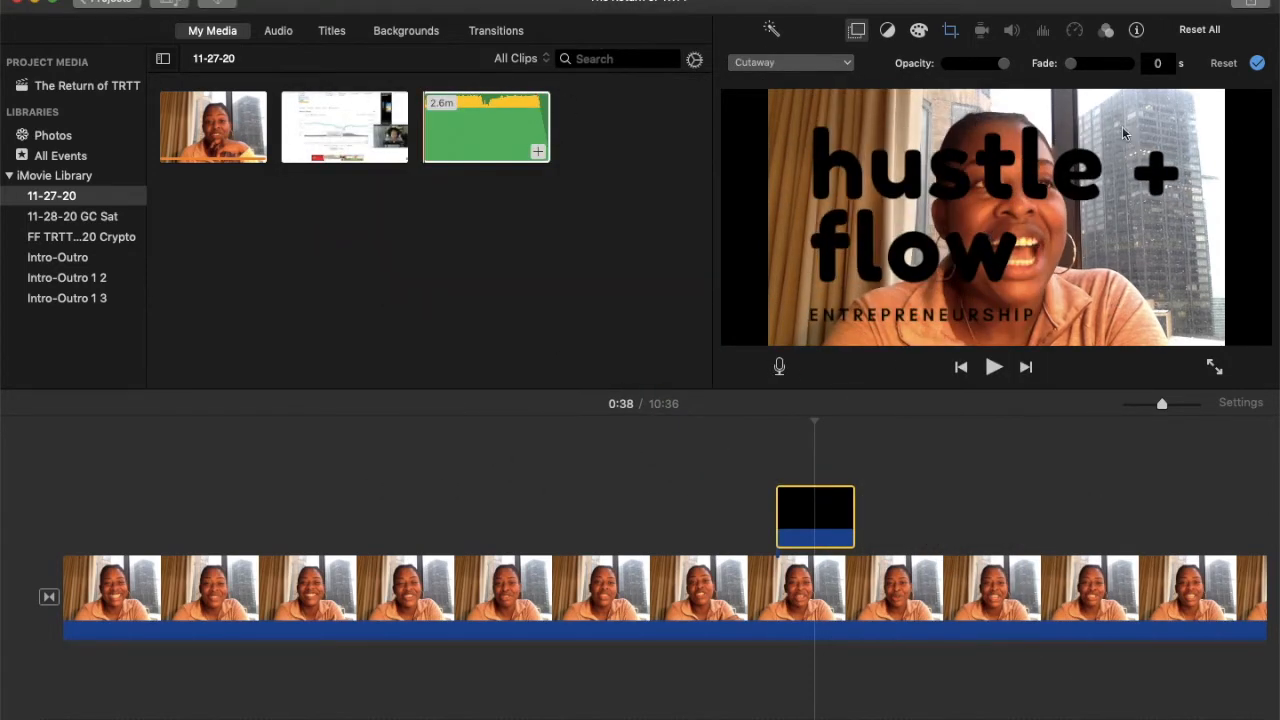
left_click(843, 64)
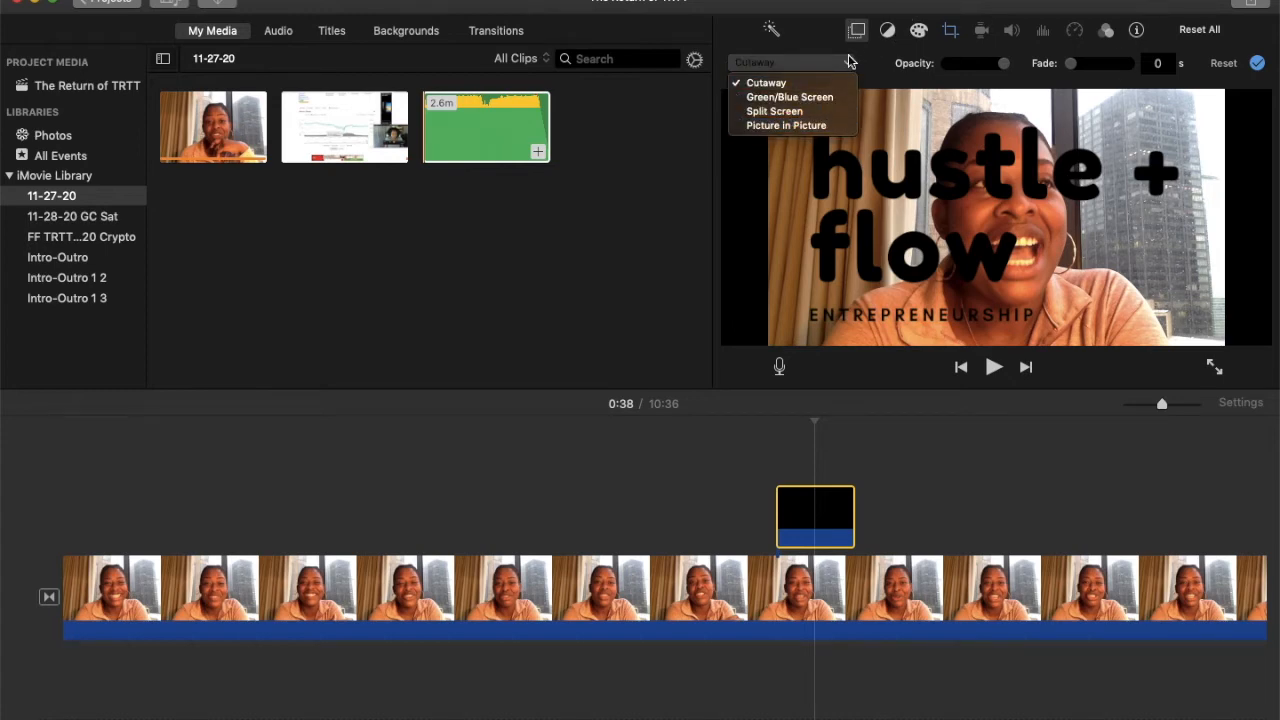
left_click(853, 38)
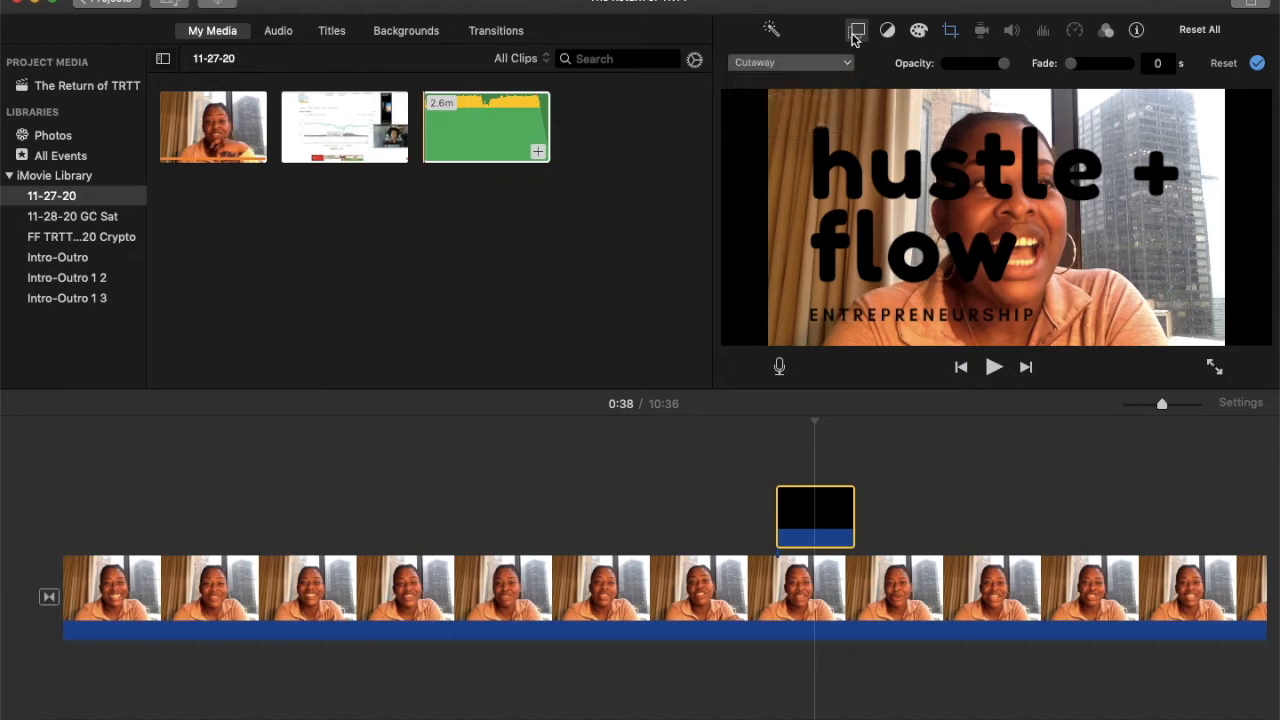
left_click(848, 62)
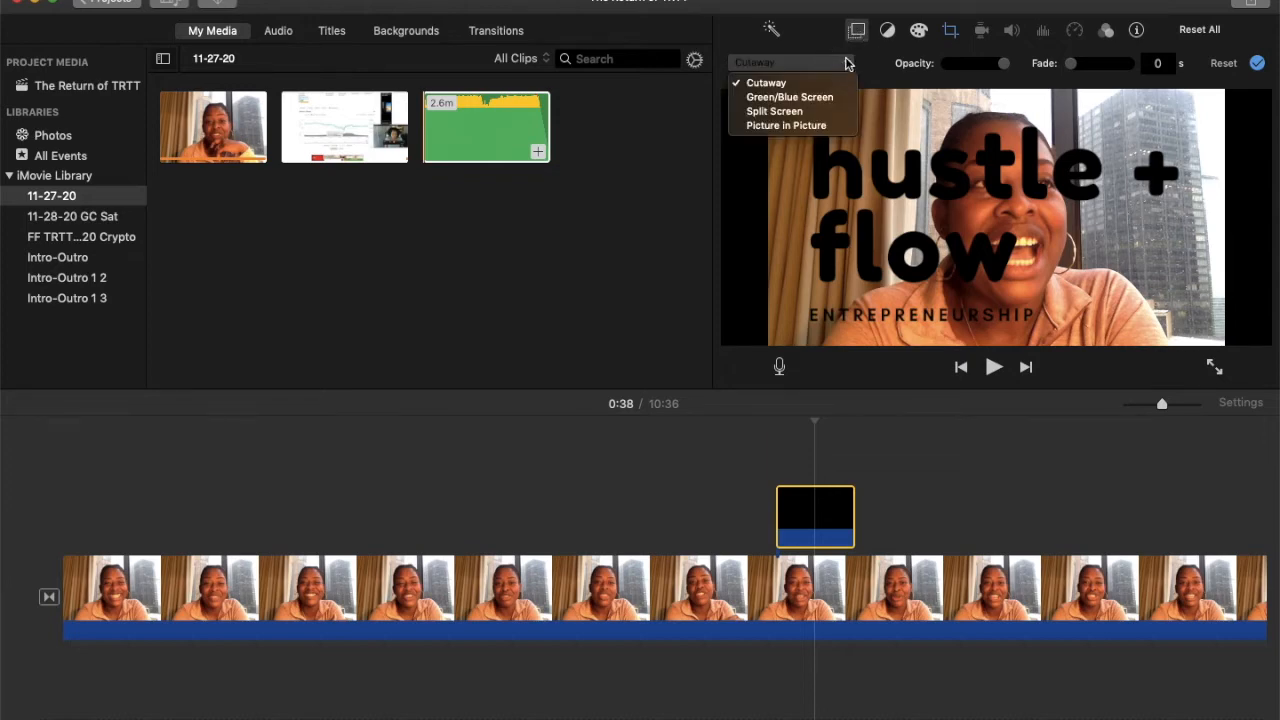
left_click(786, 128)
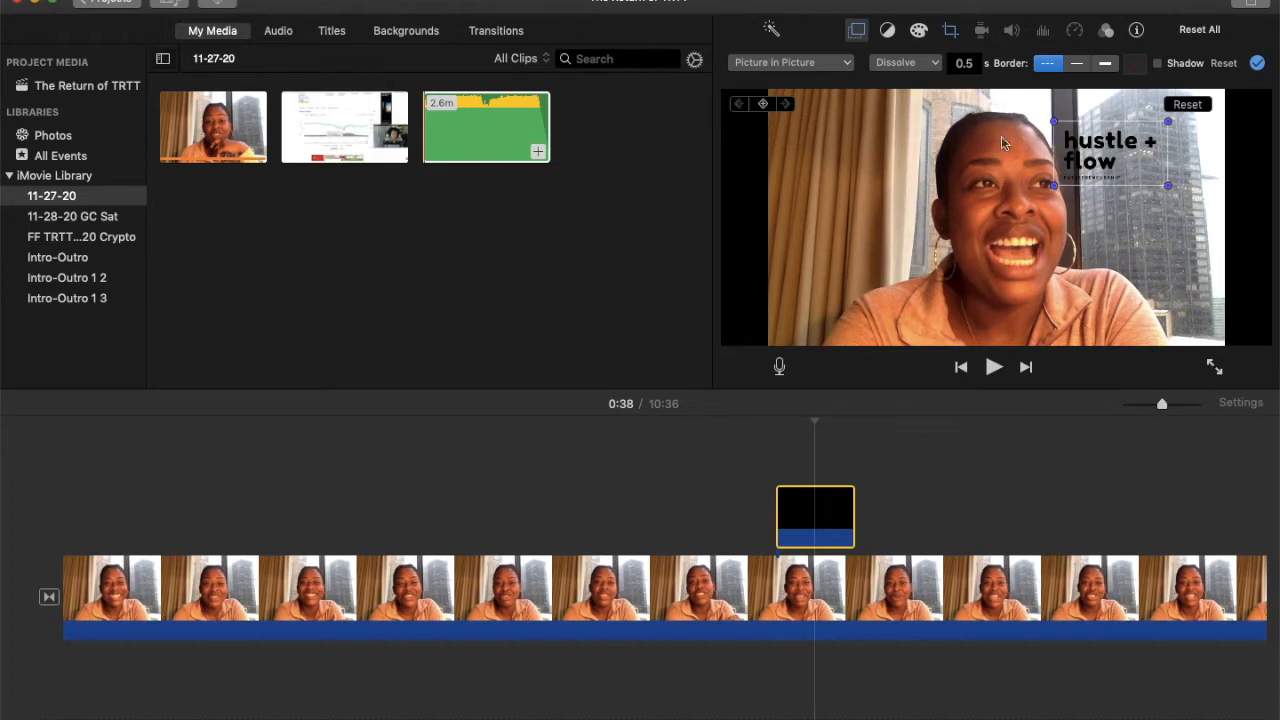
- Set the graphic's crop style to Fit and return to its overlay settings
left_click(952, 31)
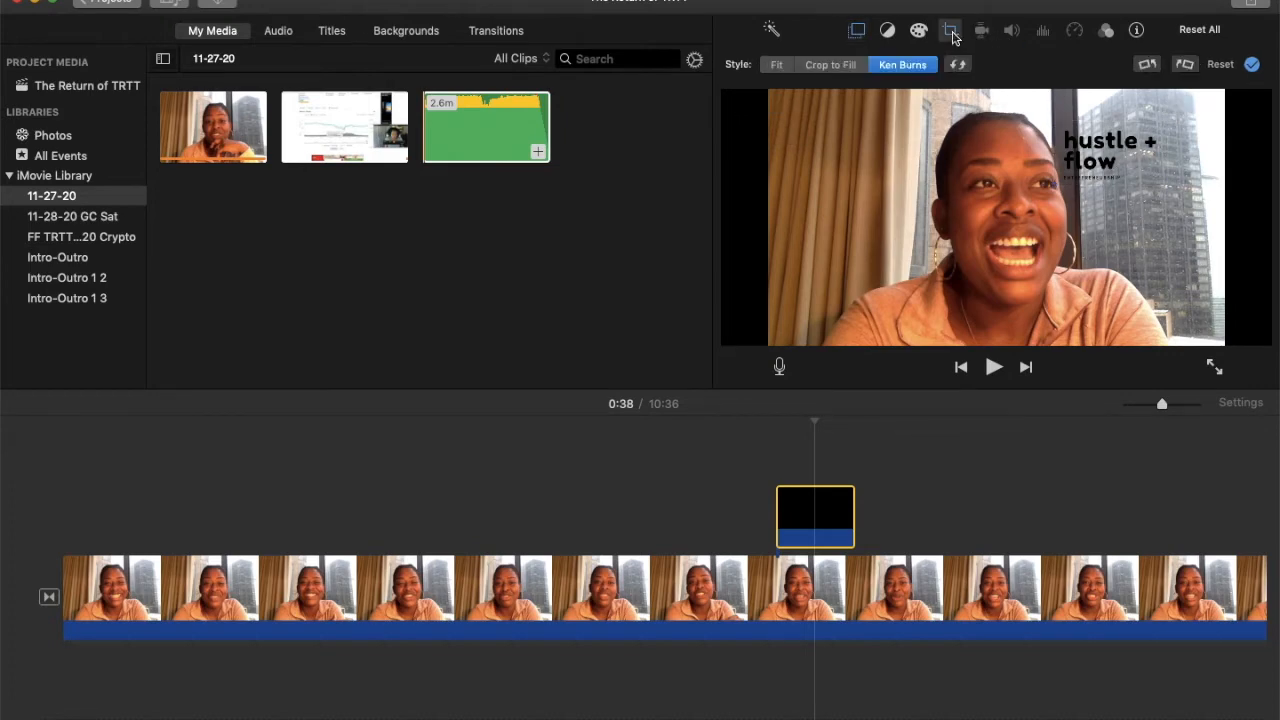
left_click(777, 65)
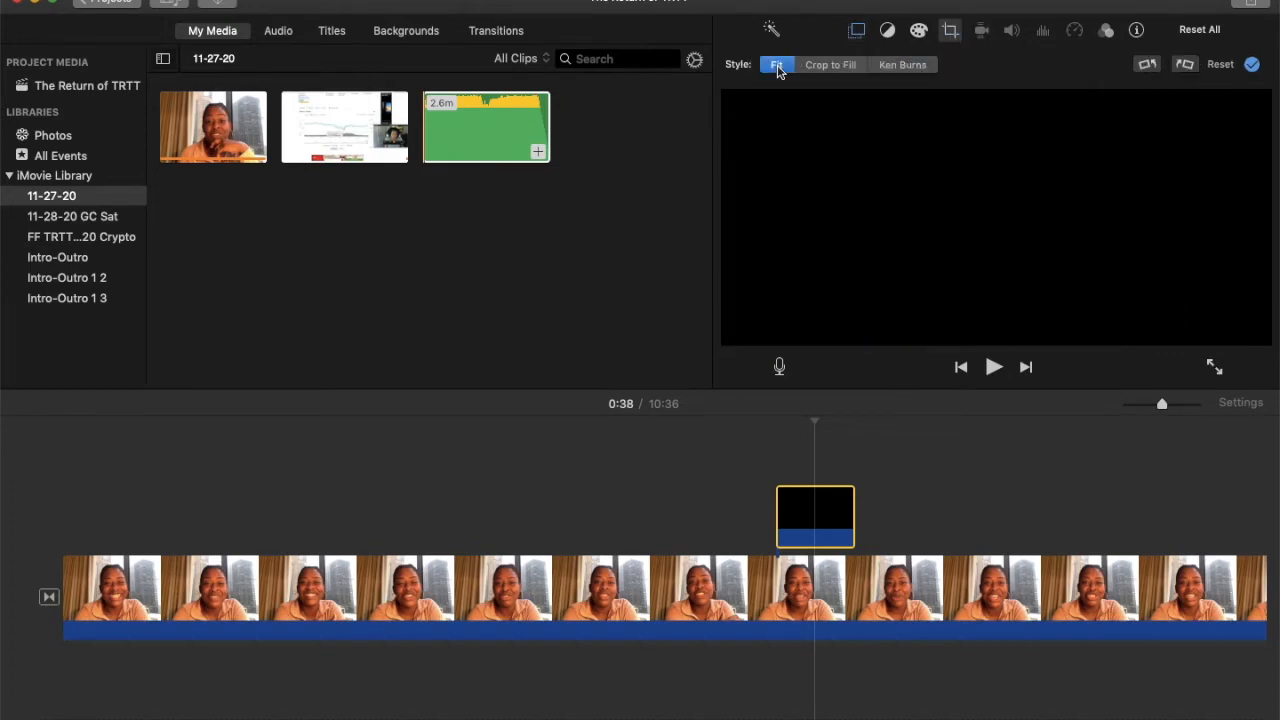
left_click(860, 31)
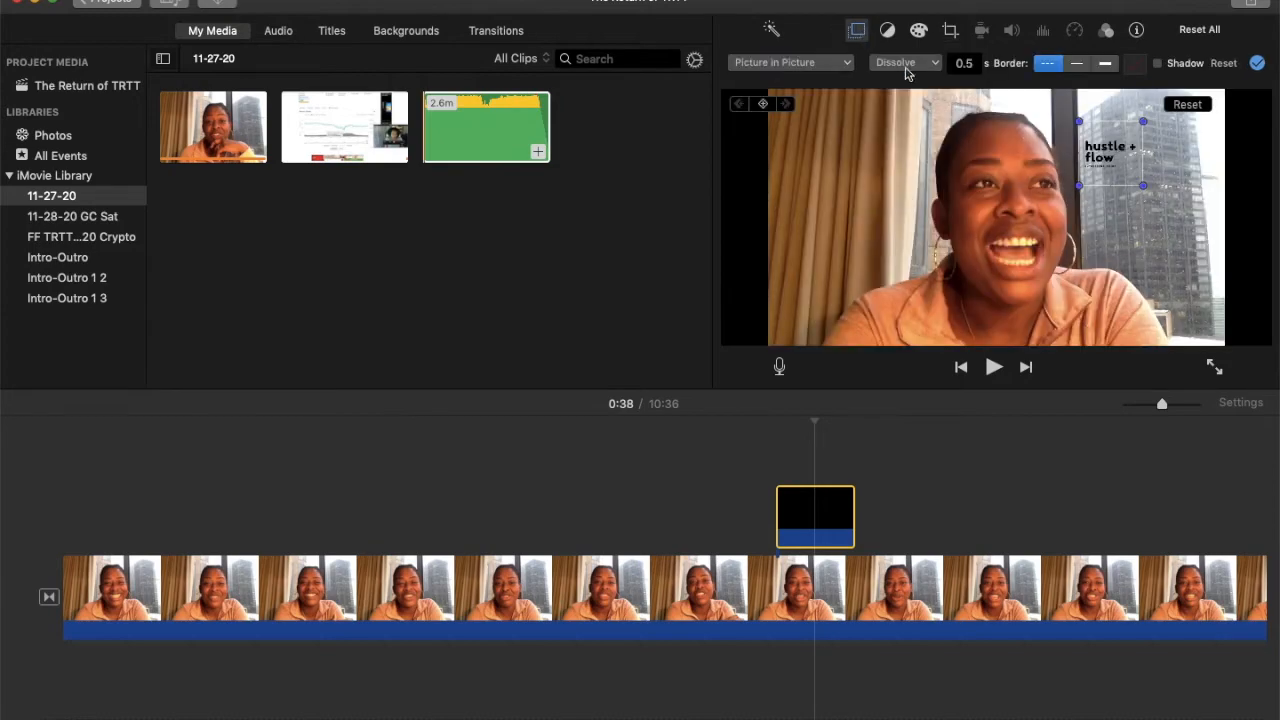
- Move the graphic over the curtain beside the speaker's head and scale it so the text stays clear of her face
left_click_drag(900, 150, 1000, 323)
left_click_drag(882, 246, 872, 200)
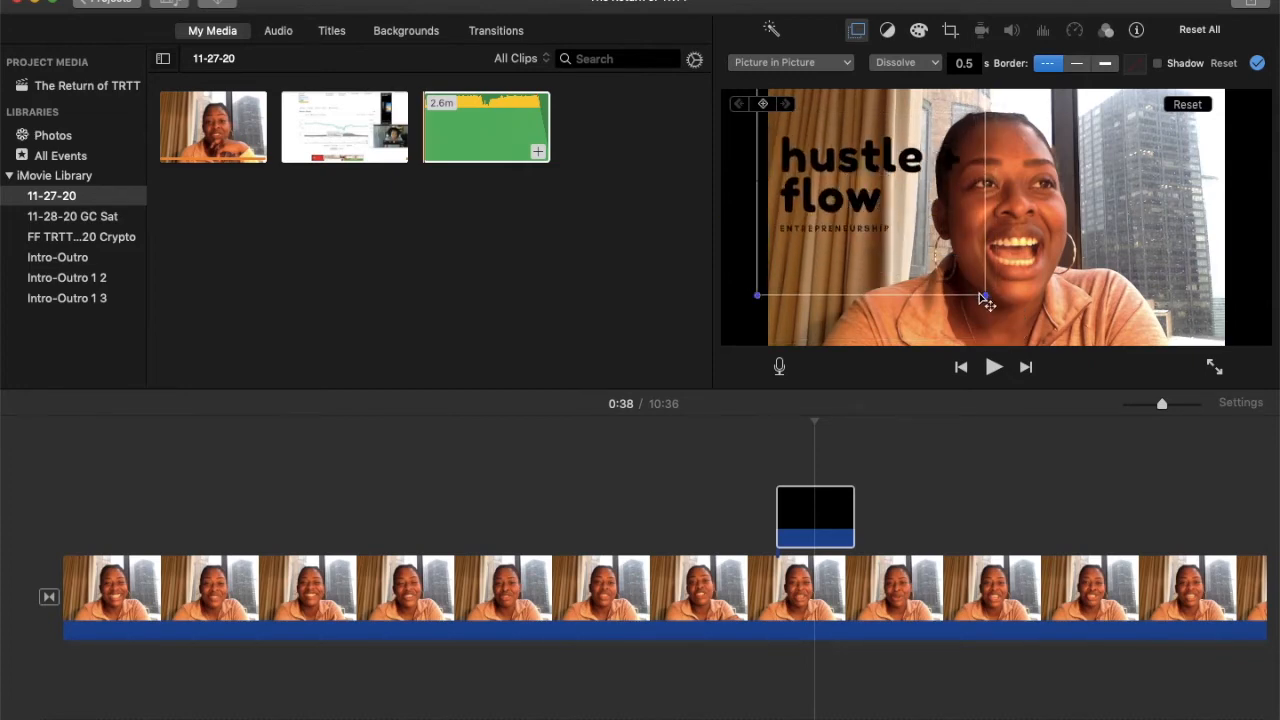
left_click_drag(984, 293, 952, 259)
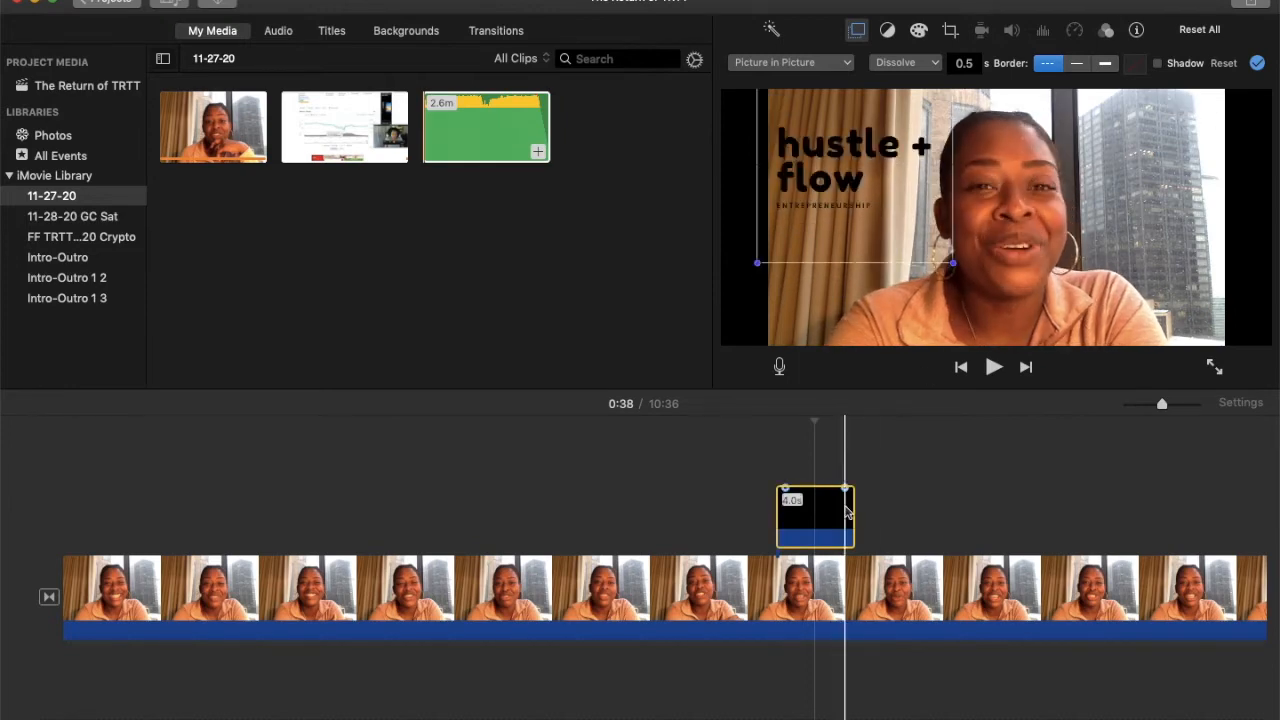
- Extend the graphic clip's end to a duration of 5.6 s and play that section of the video
left_click(805, 508)
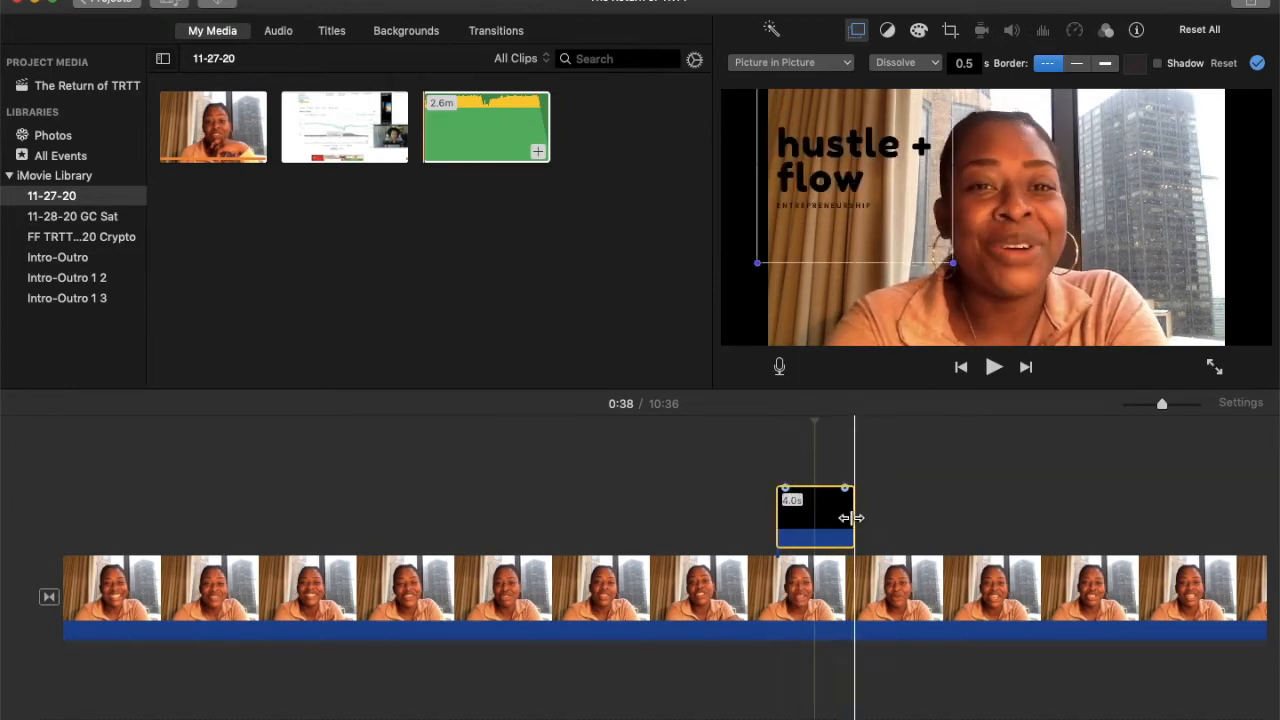
left_click_drag(852, 516, 884, 517)
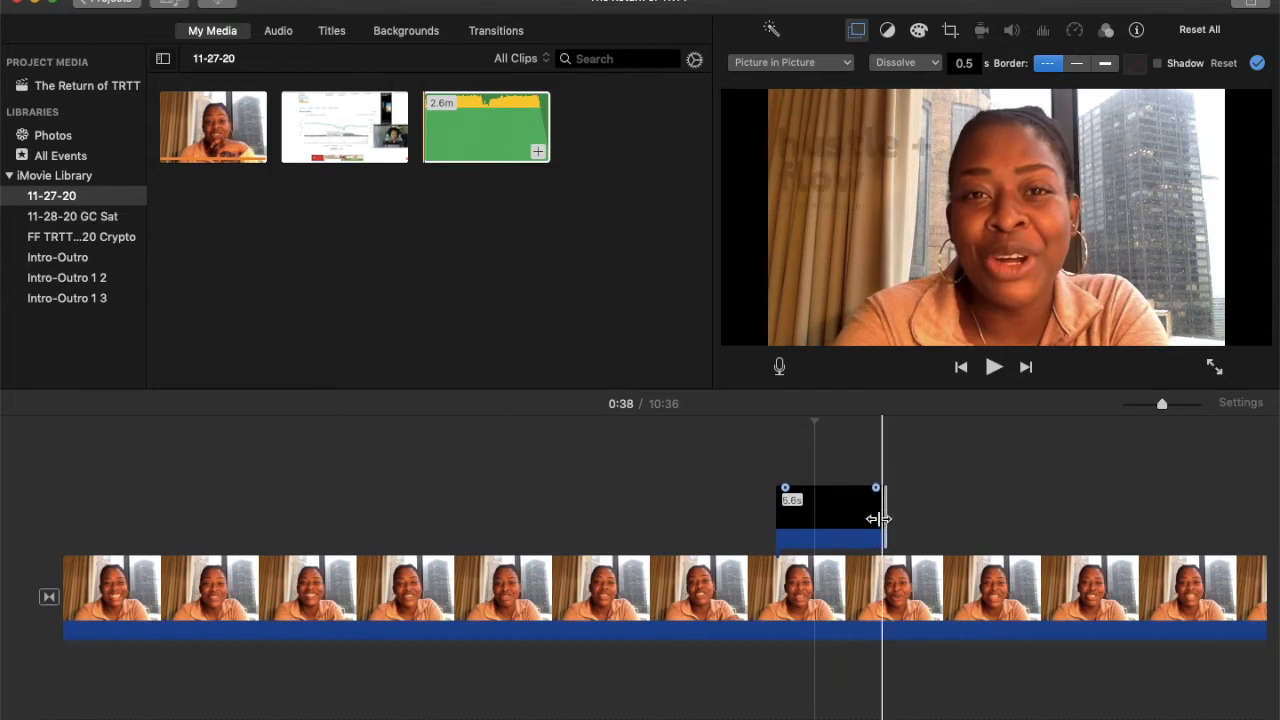
left_click(762, 544)
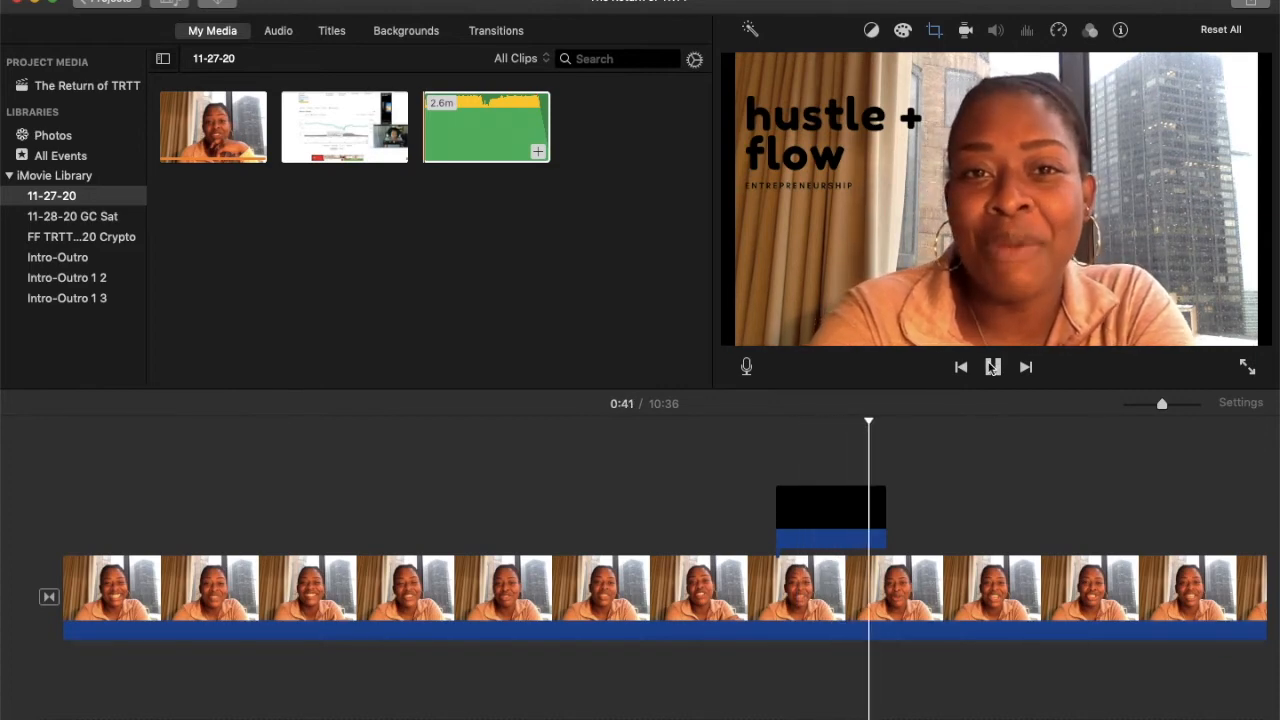
left_click(990, 367)
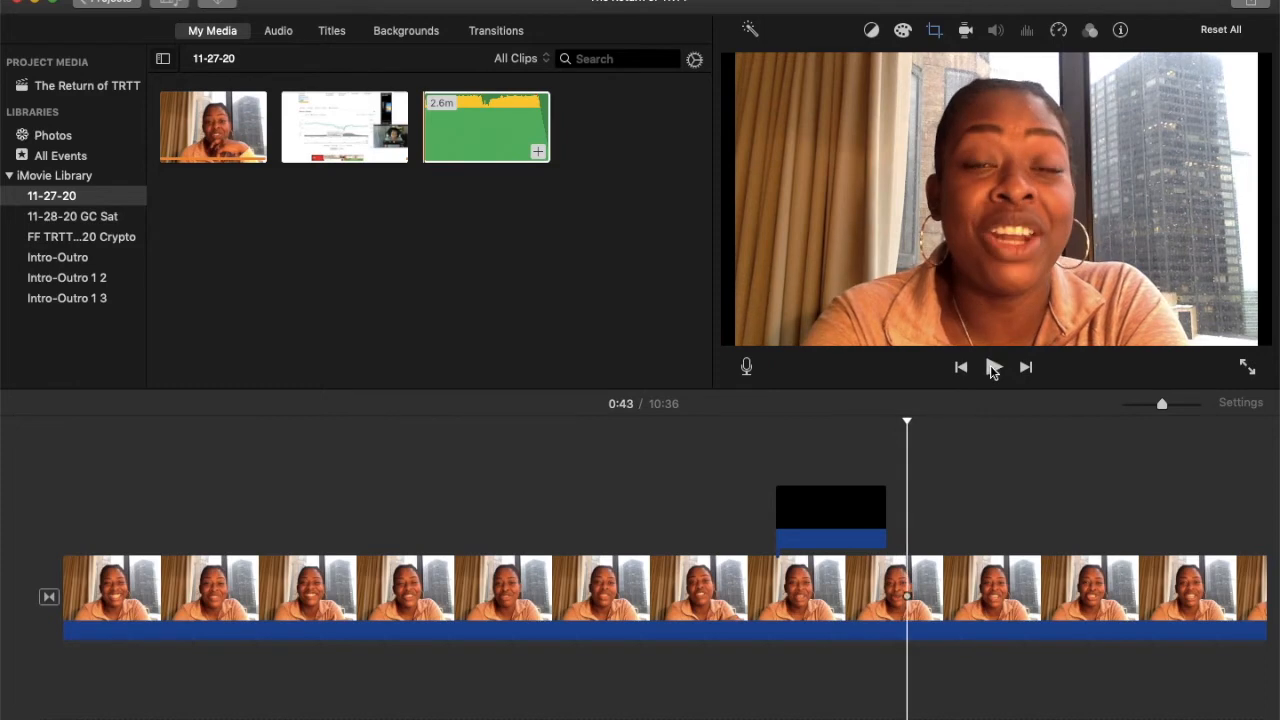
- Change the graphic clip's overlay mode to Cutaway and use the Ken Burns crop style
left_click(834, 512)
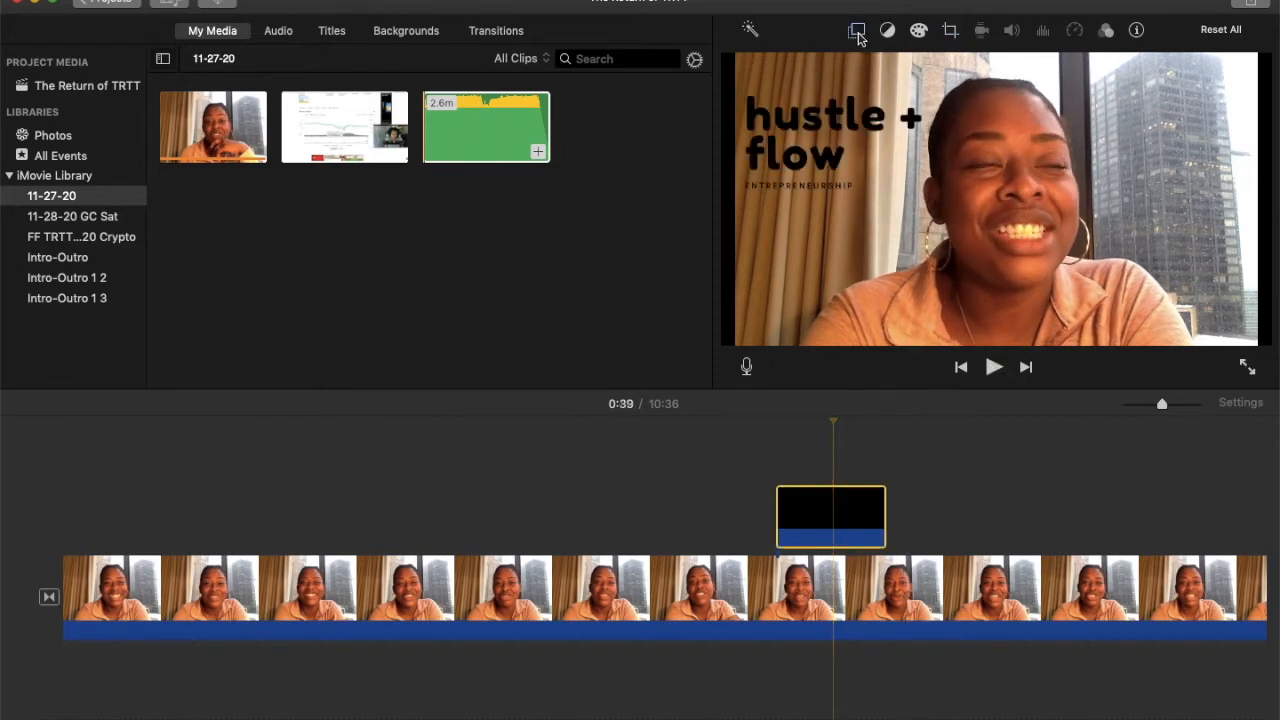
left_click(857, 31)
left_click(812, 64)
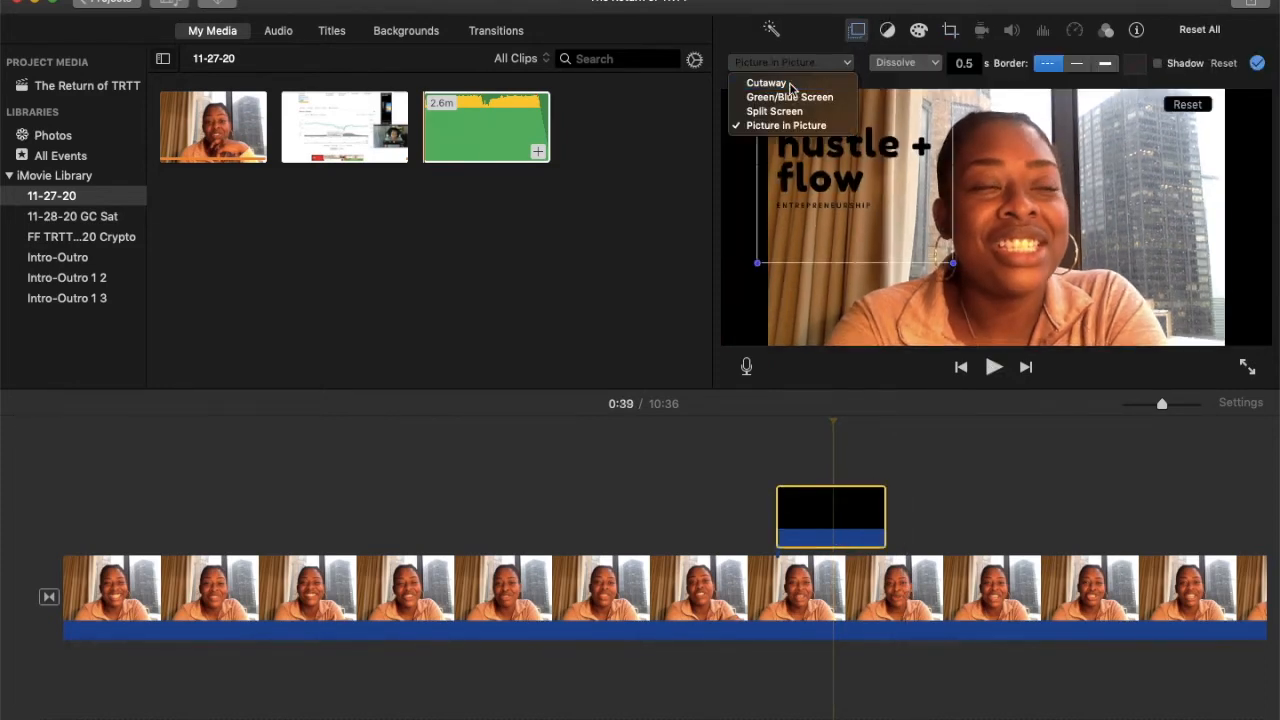
left_click(790, 86)
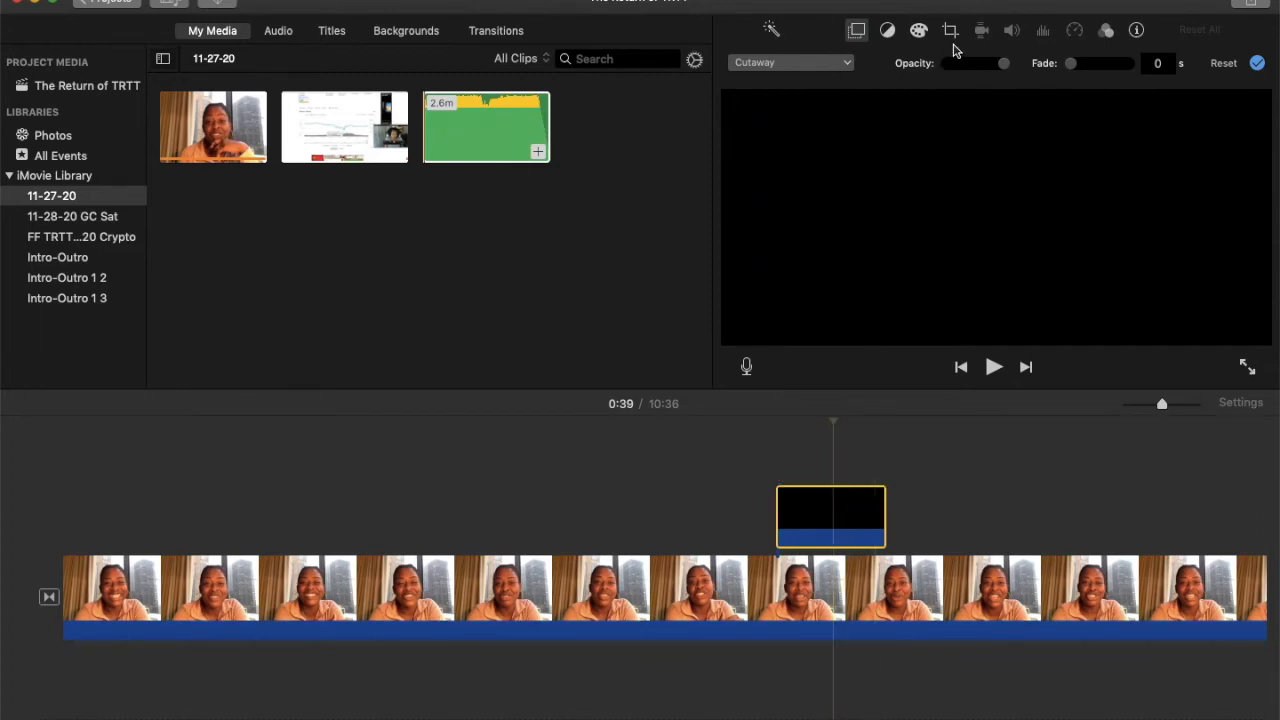
left_click(950, 32)
left_click(905, 65)
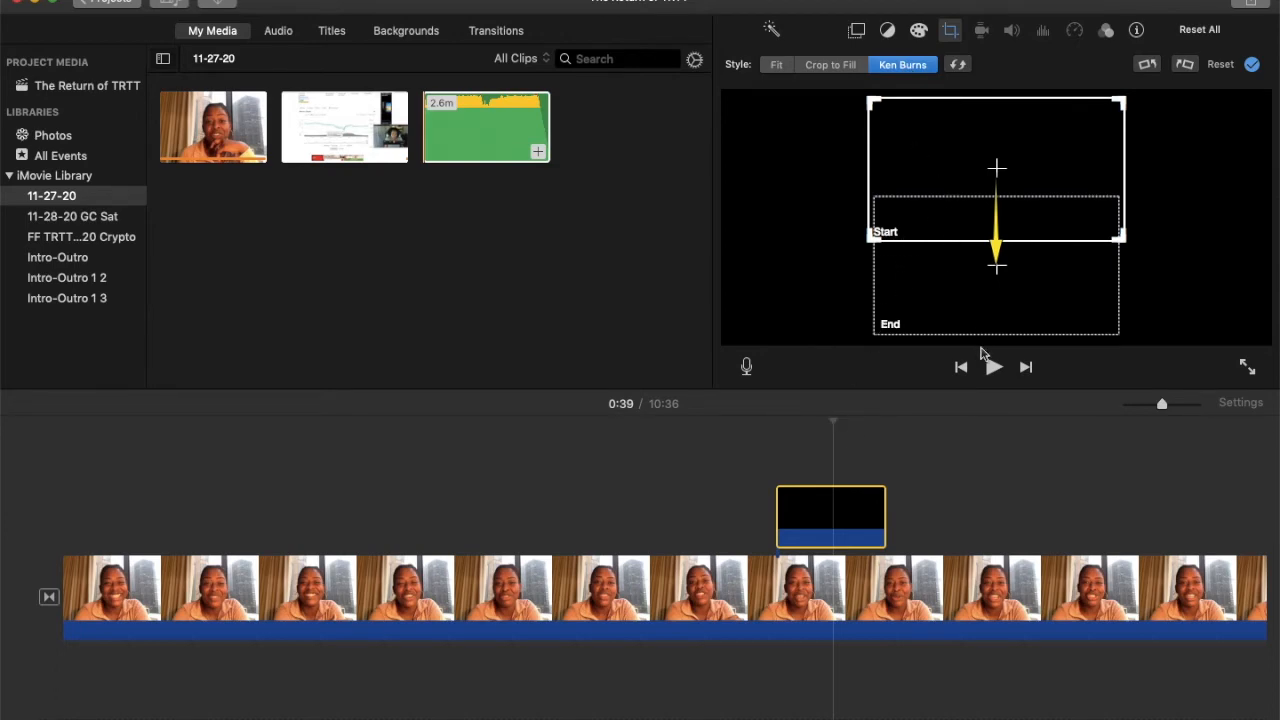
- Play the video from just before the graphic to preview its Ken Burns motion, and delete the graphic clip from the timeline
left_click(750, 517)
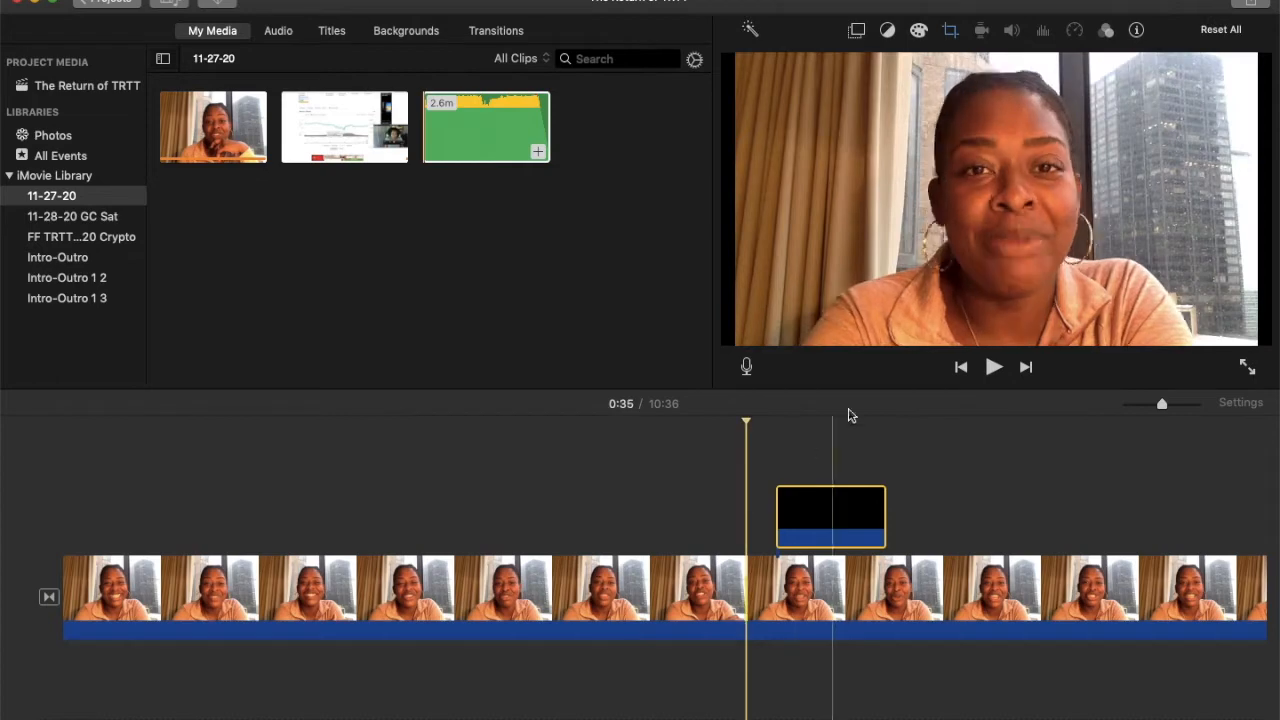
left_click(992, 367)
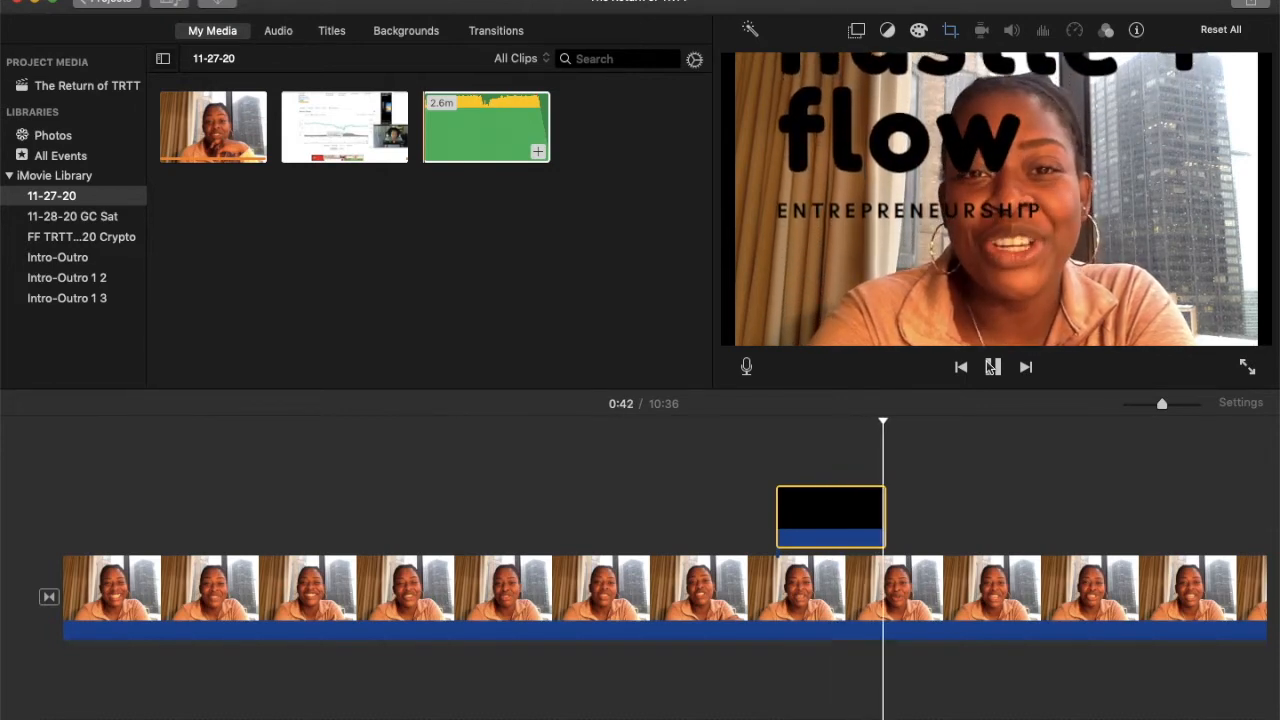
left_click(992, 367)
left_click(816, 516)
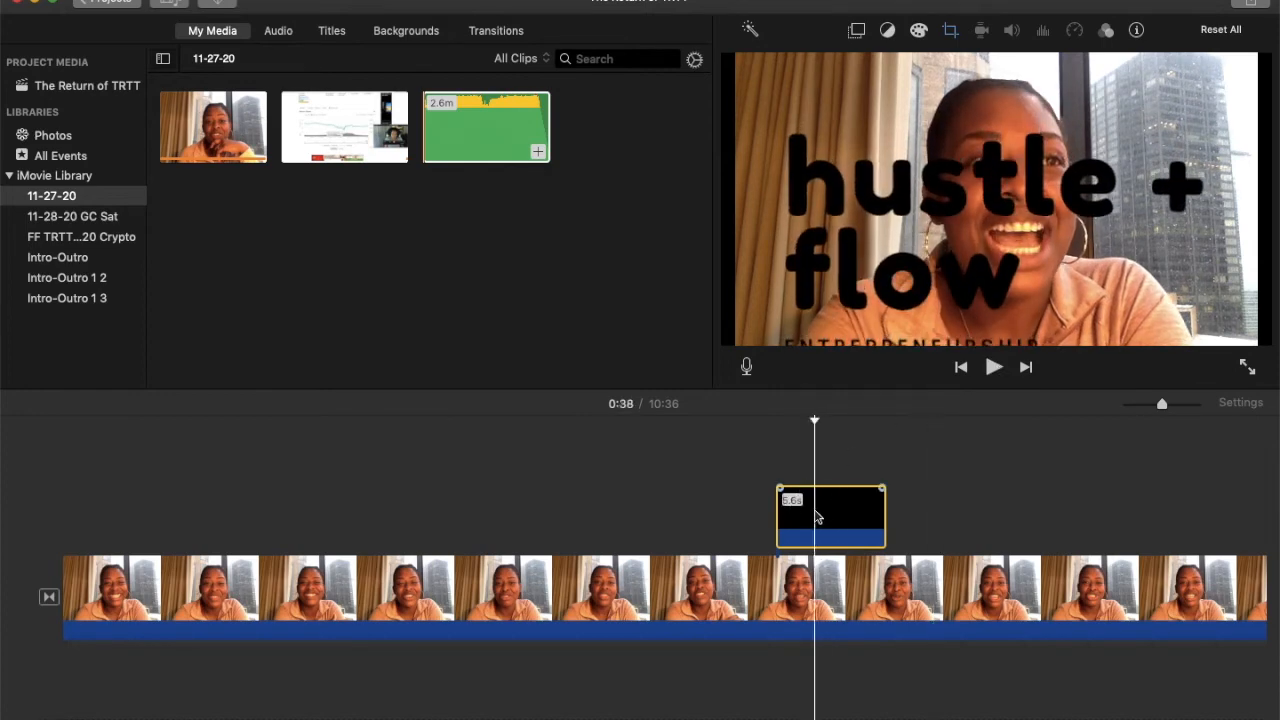
key("Delete")
- Switch back to the Canva design, continue editing, and remove the "hustle + flow" heading and the "ENTREPRENEURSHIP" text
mouse_move(814, 710)
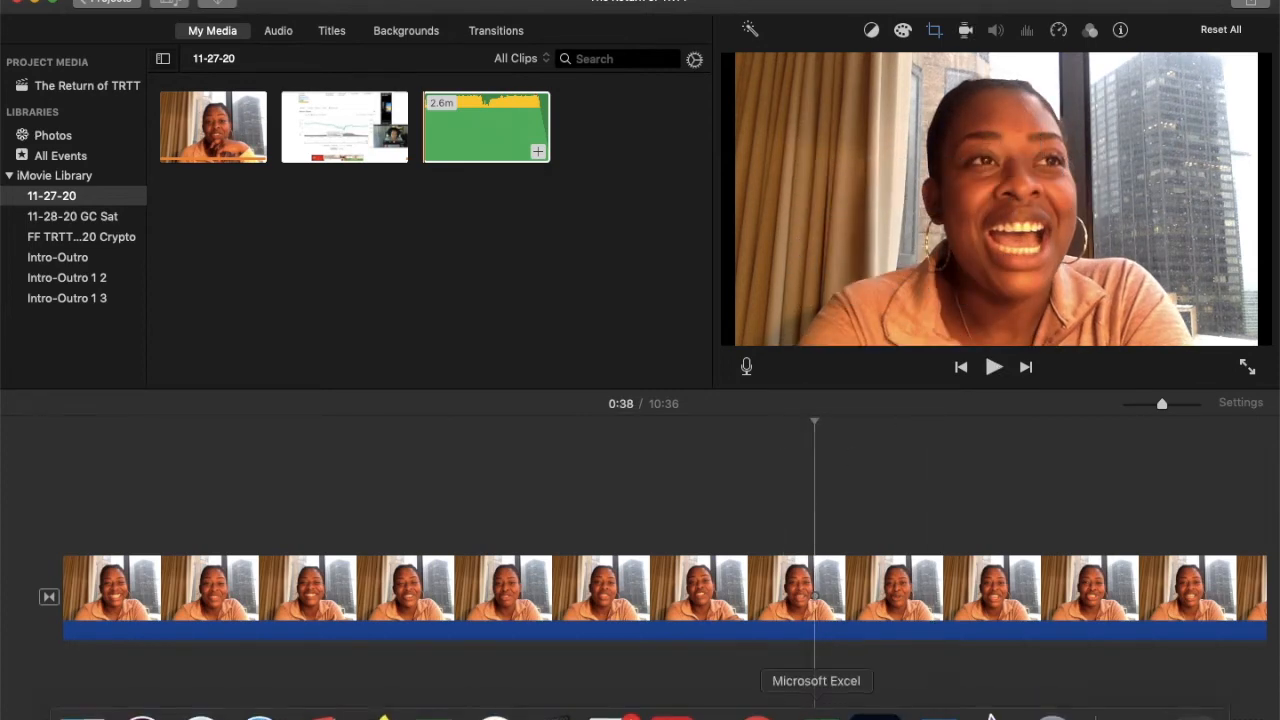
left_click(757, 710)
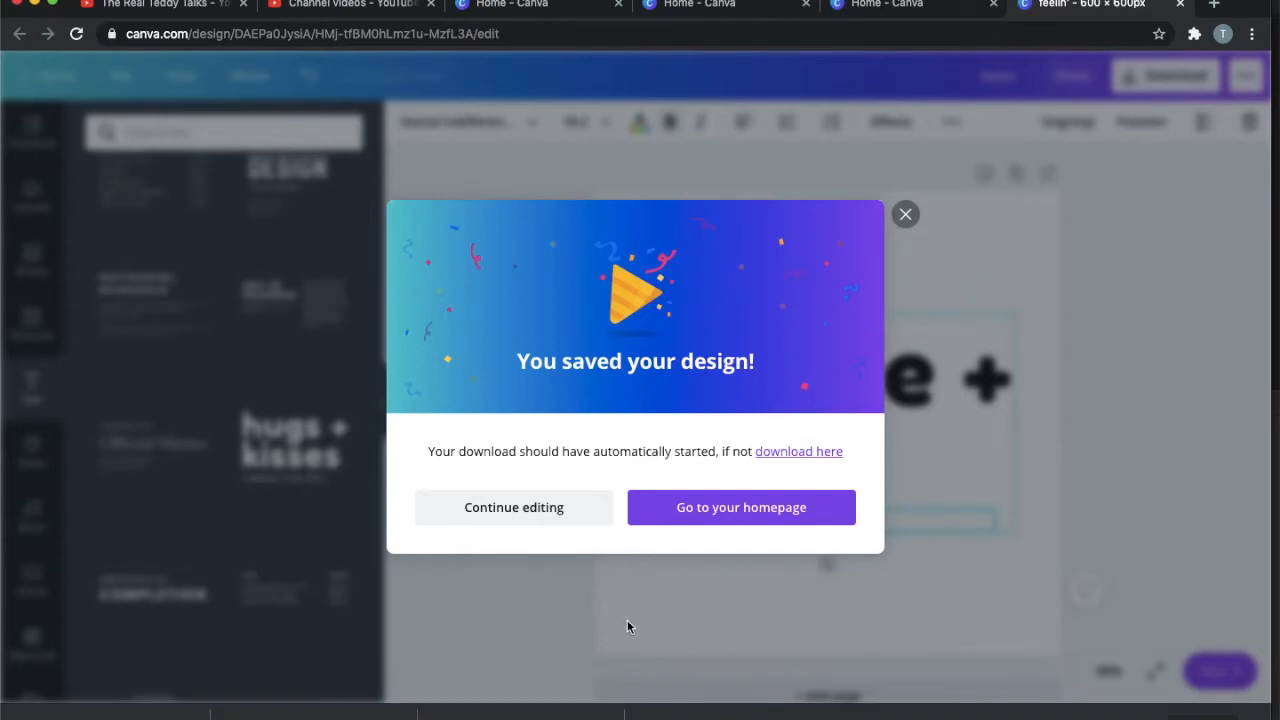
left_click(537, 508)
left_click(657, 472)
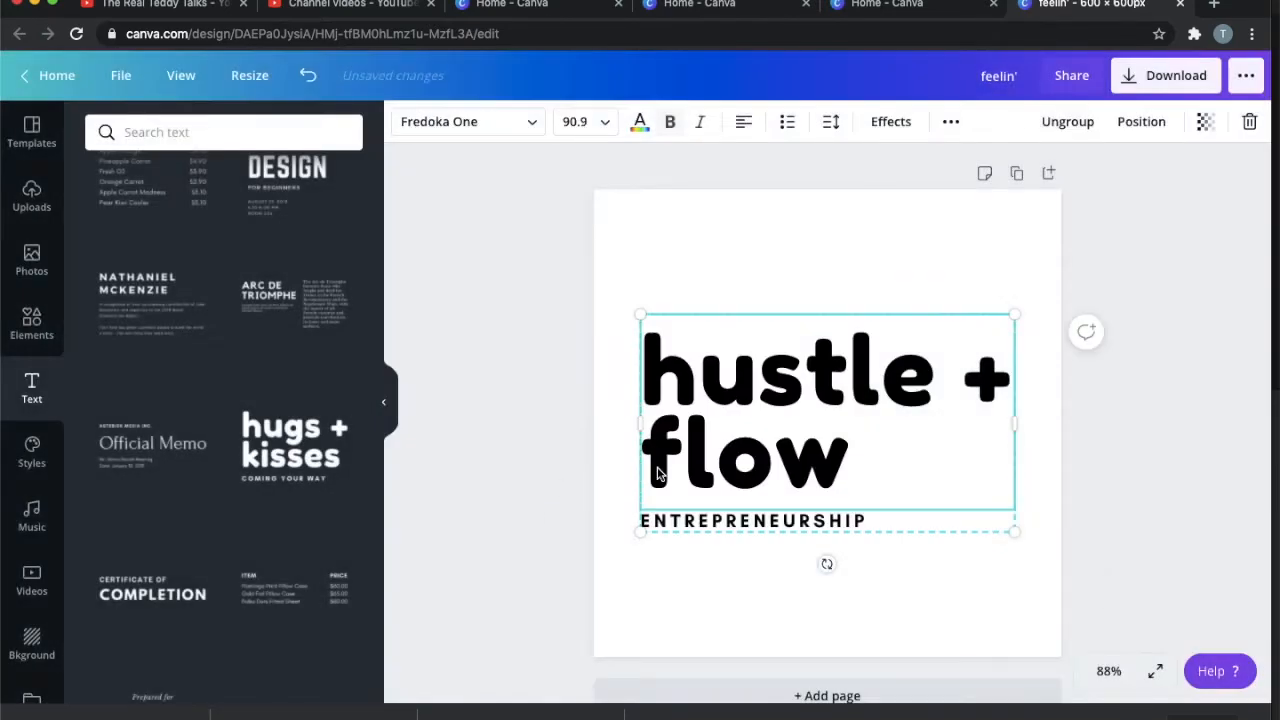
key("Delete")
double_click(663, 521)
key("BackSpace")
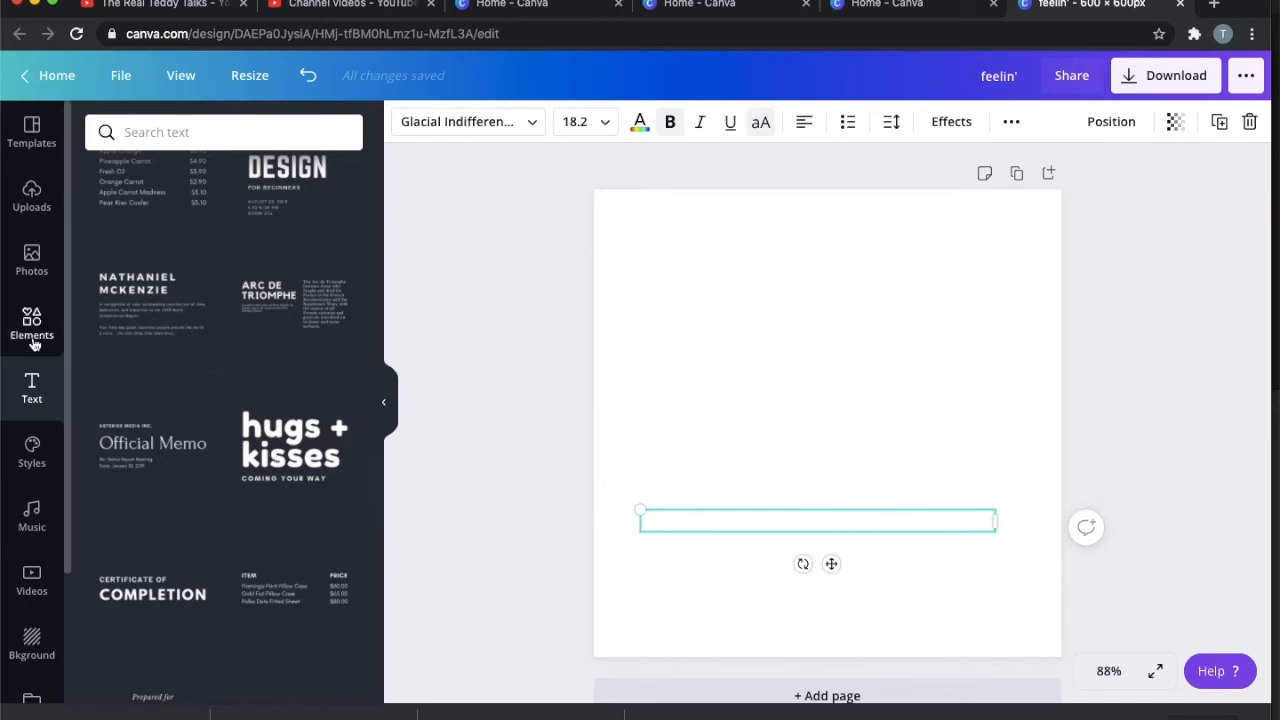
- Add the "BEST-SELLERS" text layout to the page and change its heading to "TOP-RATED"
scroll(143, 450, "down", 5)
scroll(143, 450, "down", 4)
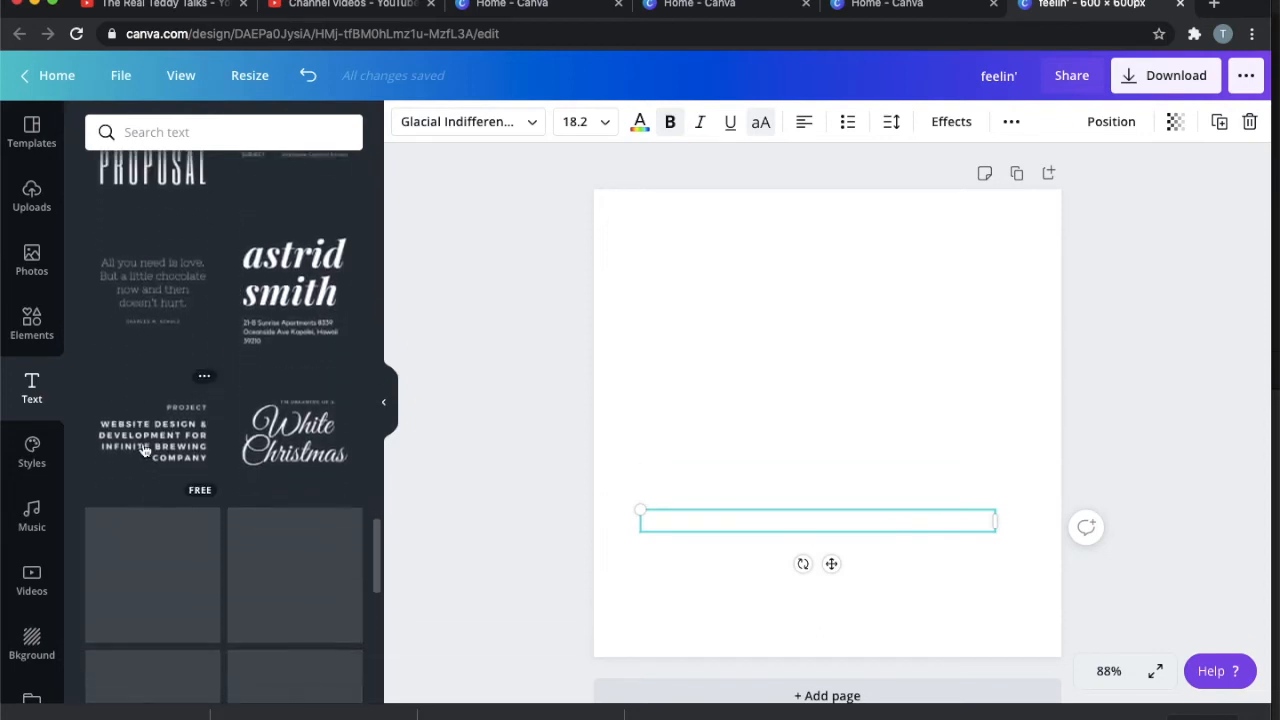
scroll(143, 450, "up", 5)
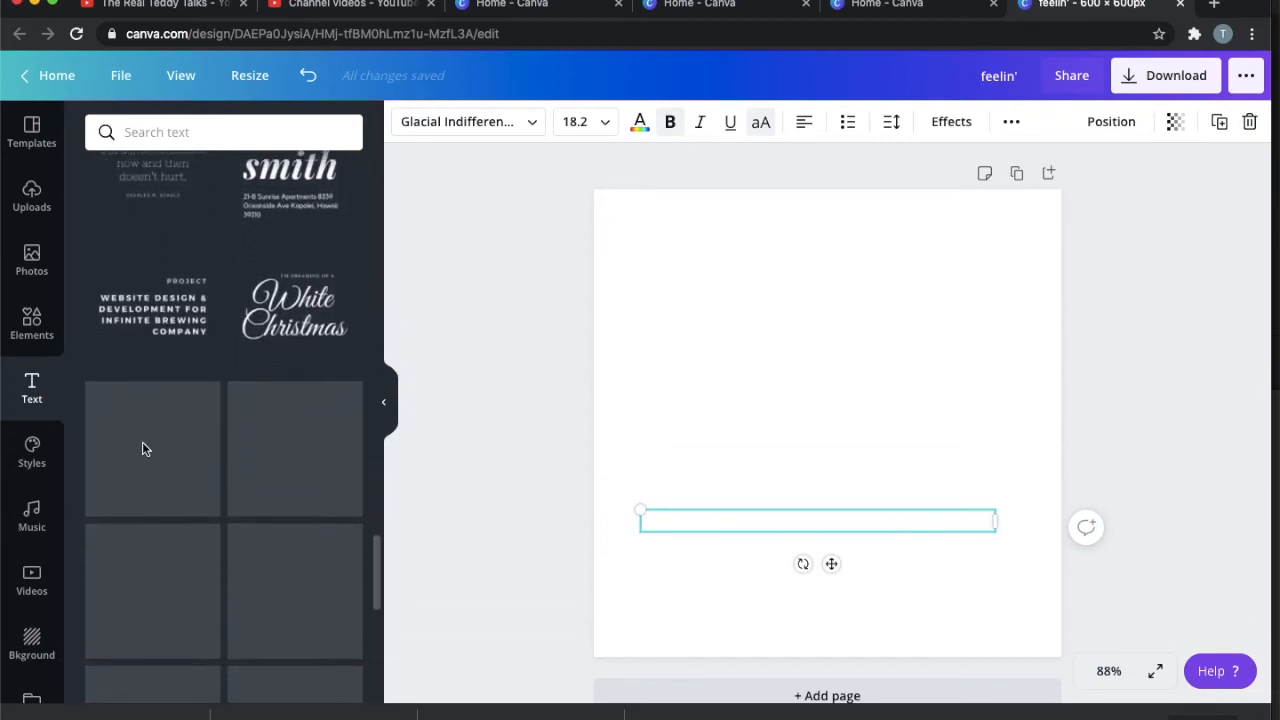
scroll(142, 449, "up", 3)
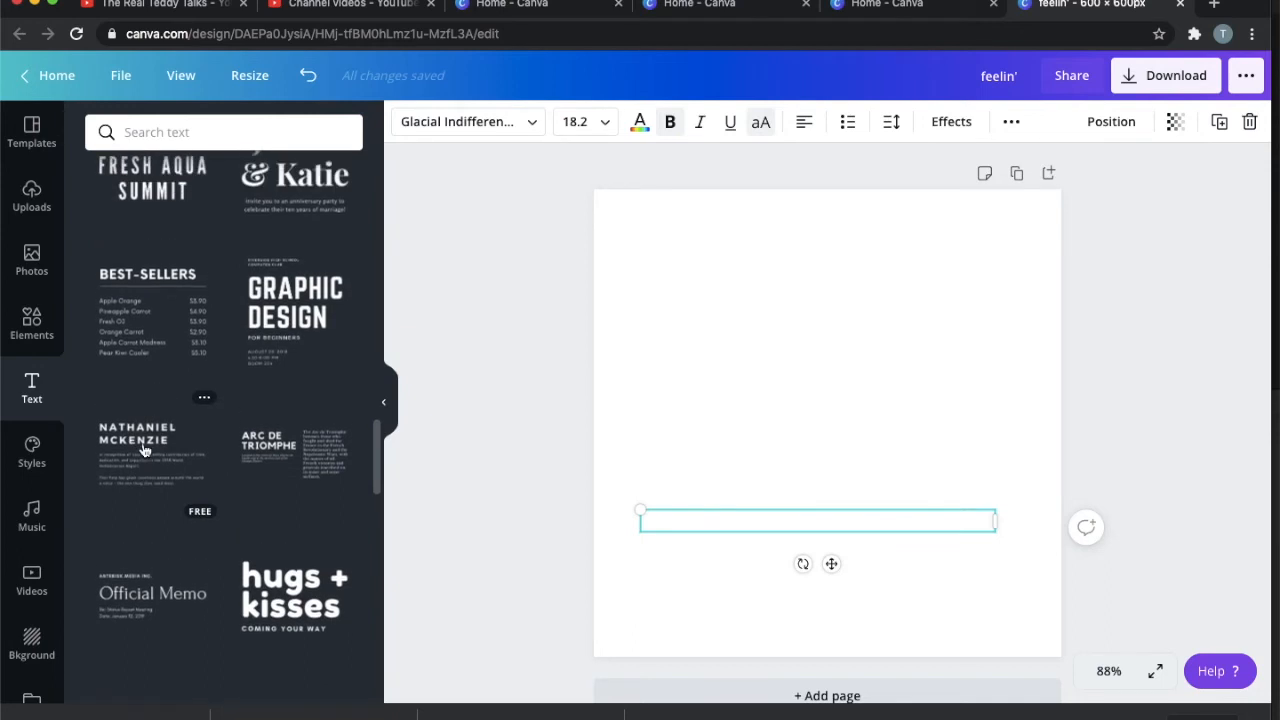
left_click(153, 293)
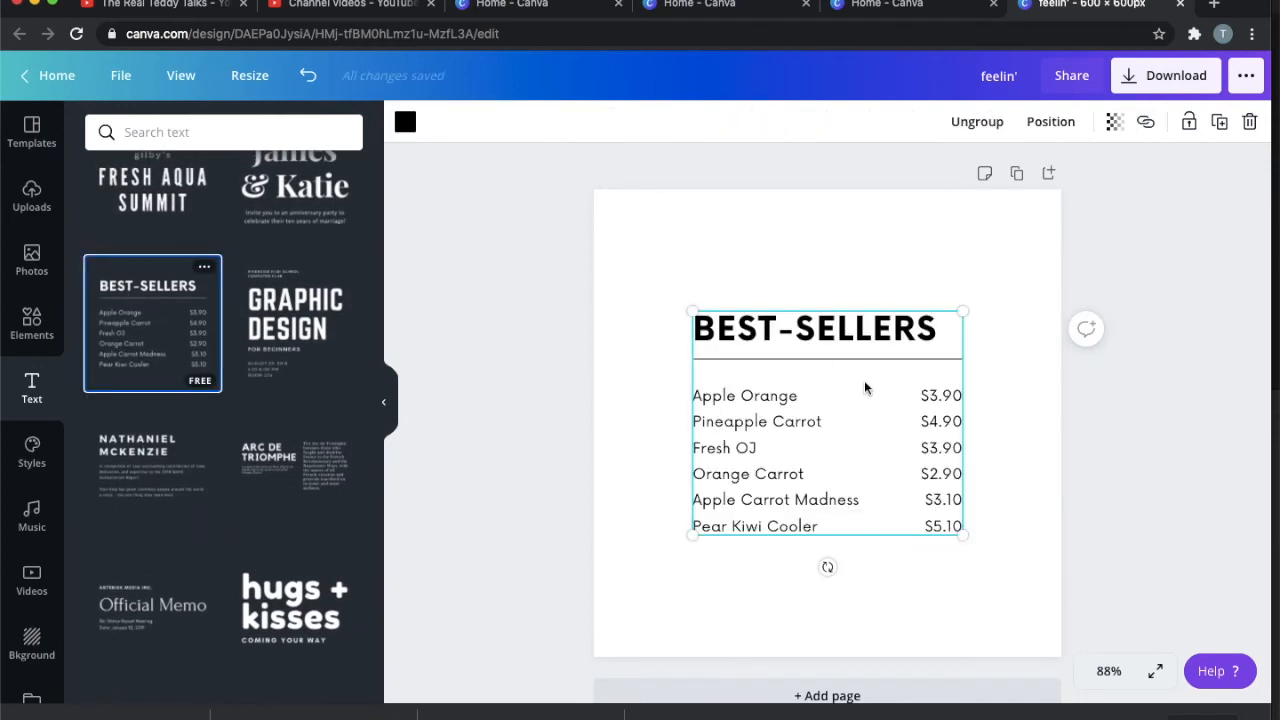
double_click(810, 328)
type("TOP-RATED")
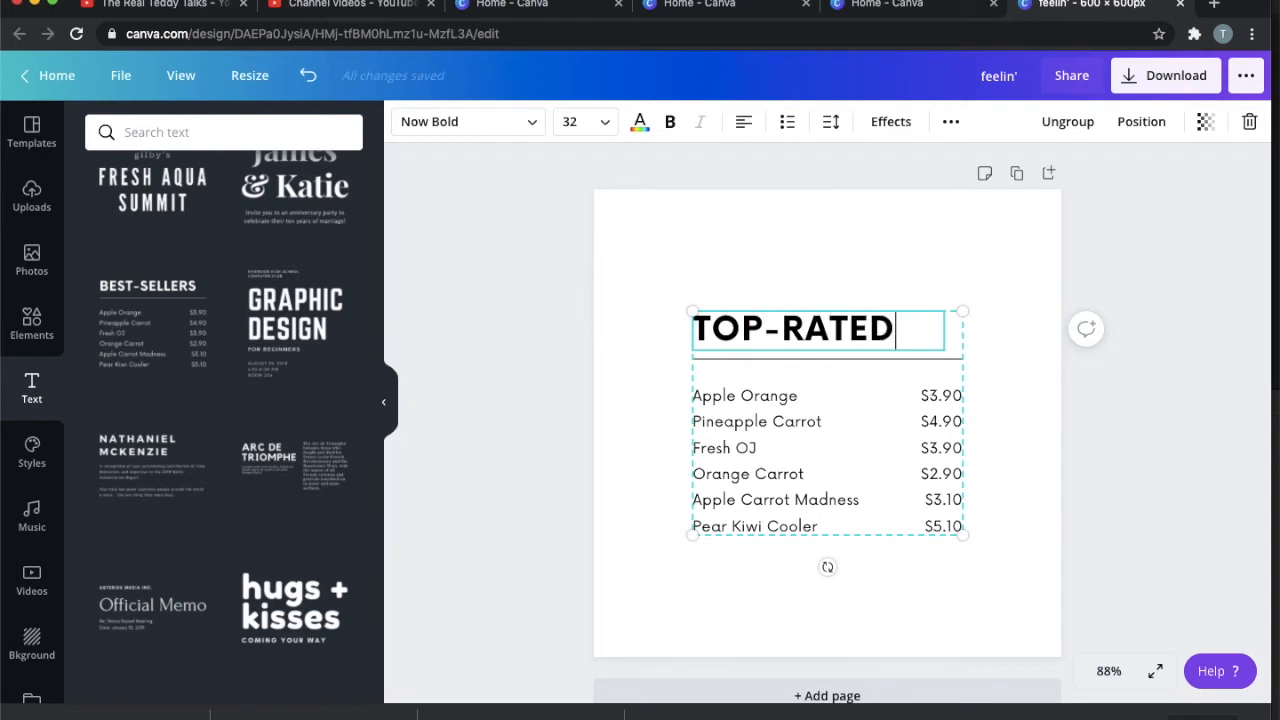
- Number the first three list items by putting "#1", "#2" and "#3" in front of Apple Orange, Pineapple Carrot and Fresh OJ
left_click(700, 397)
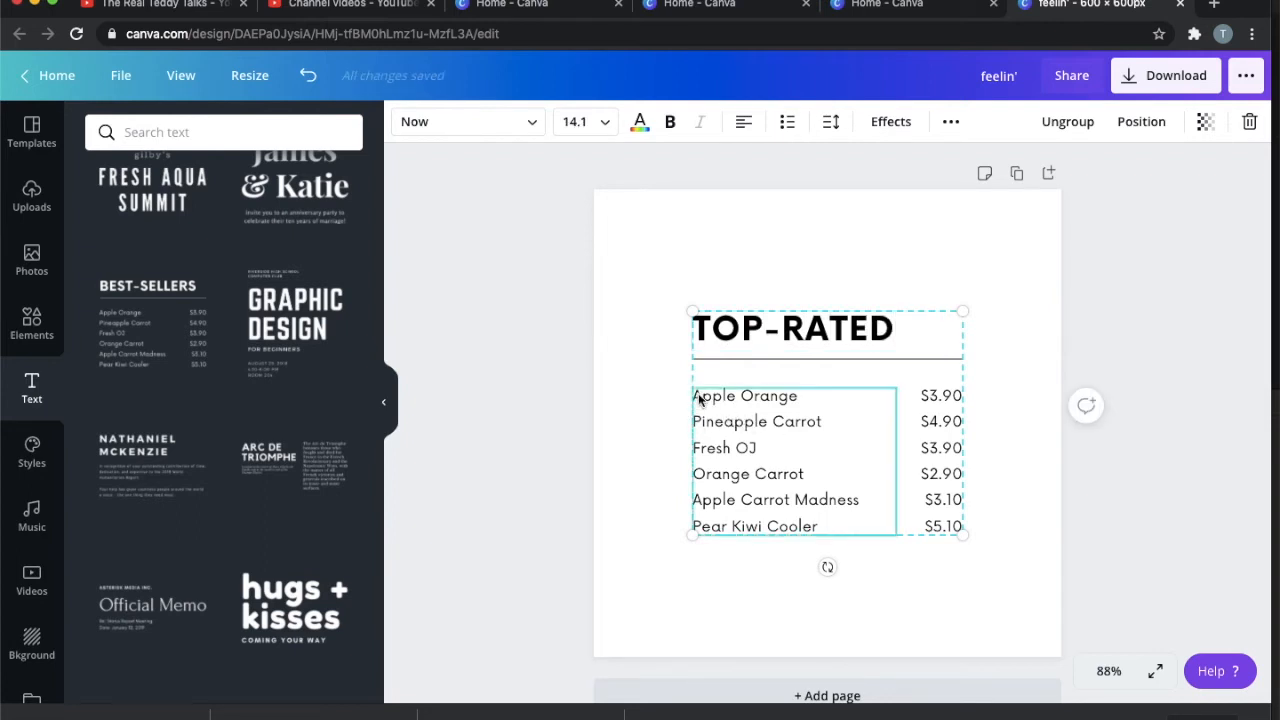
double_click(697, 398)
type("1")
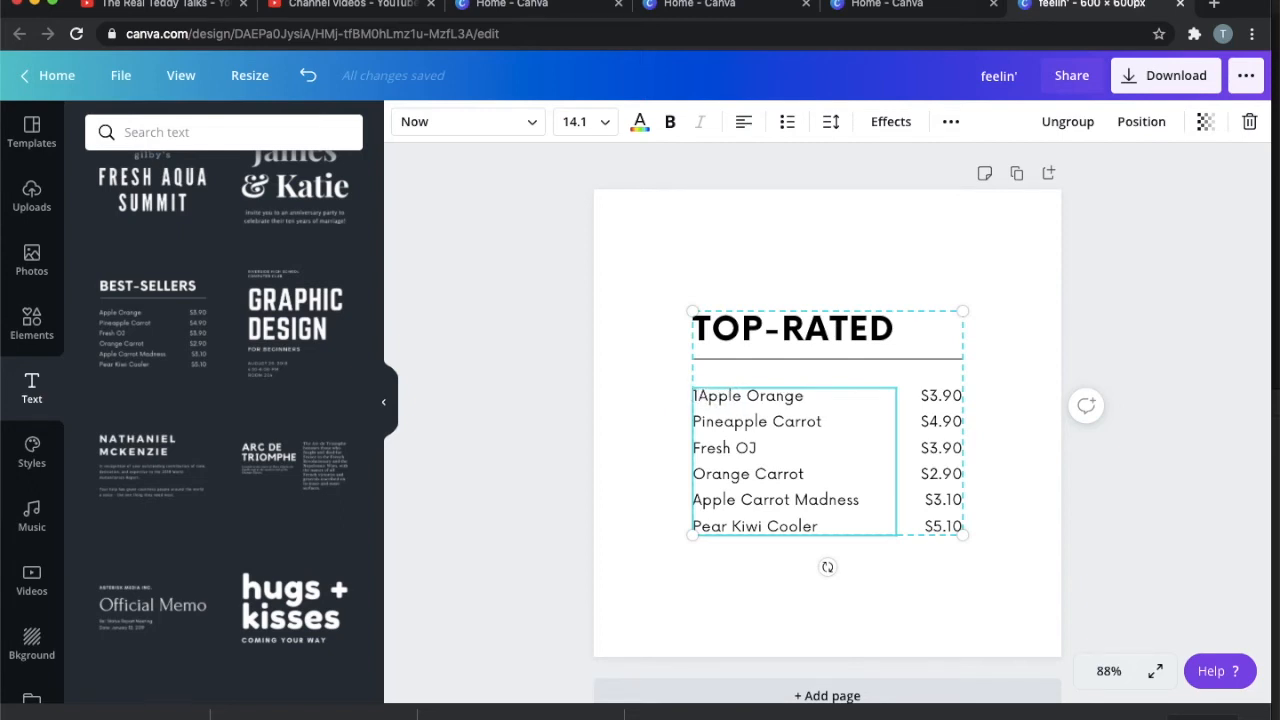
key("BackSpace")
type("#1")
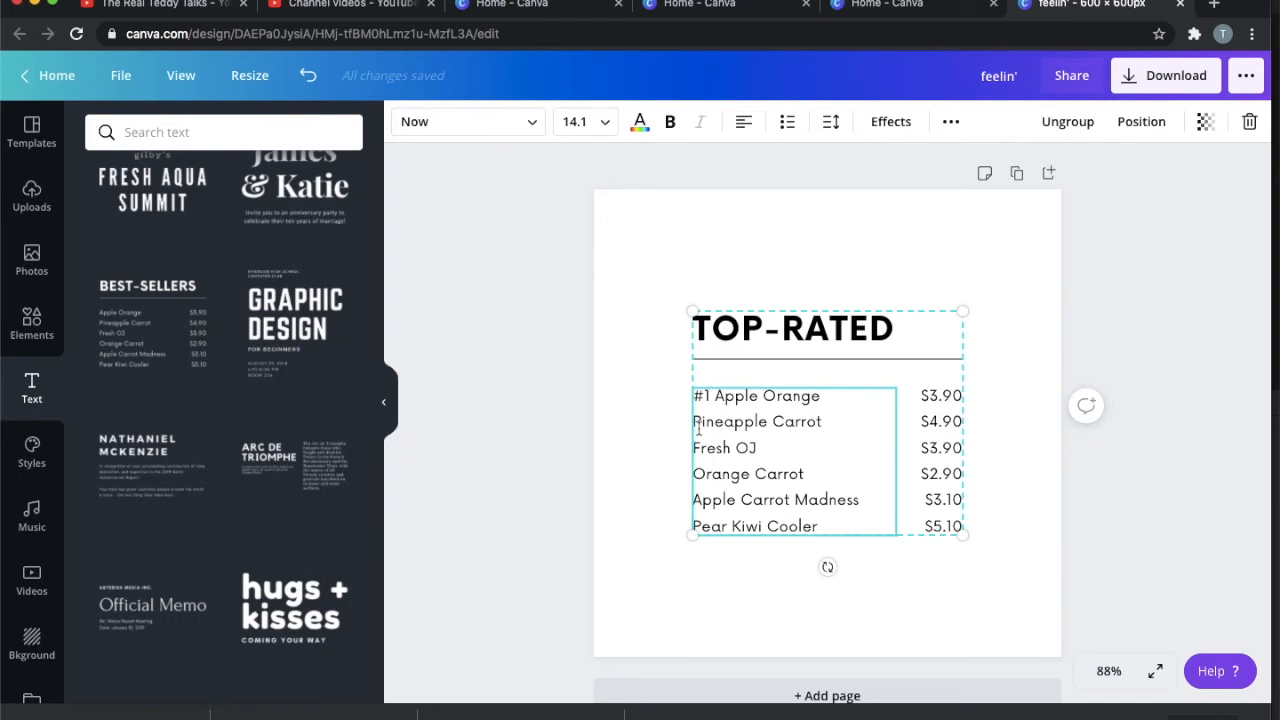
left_click(692, 427)
left_click(697, 427)
type("#2 ")
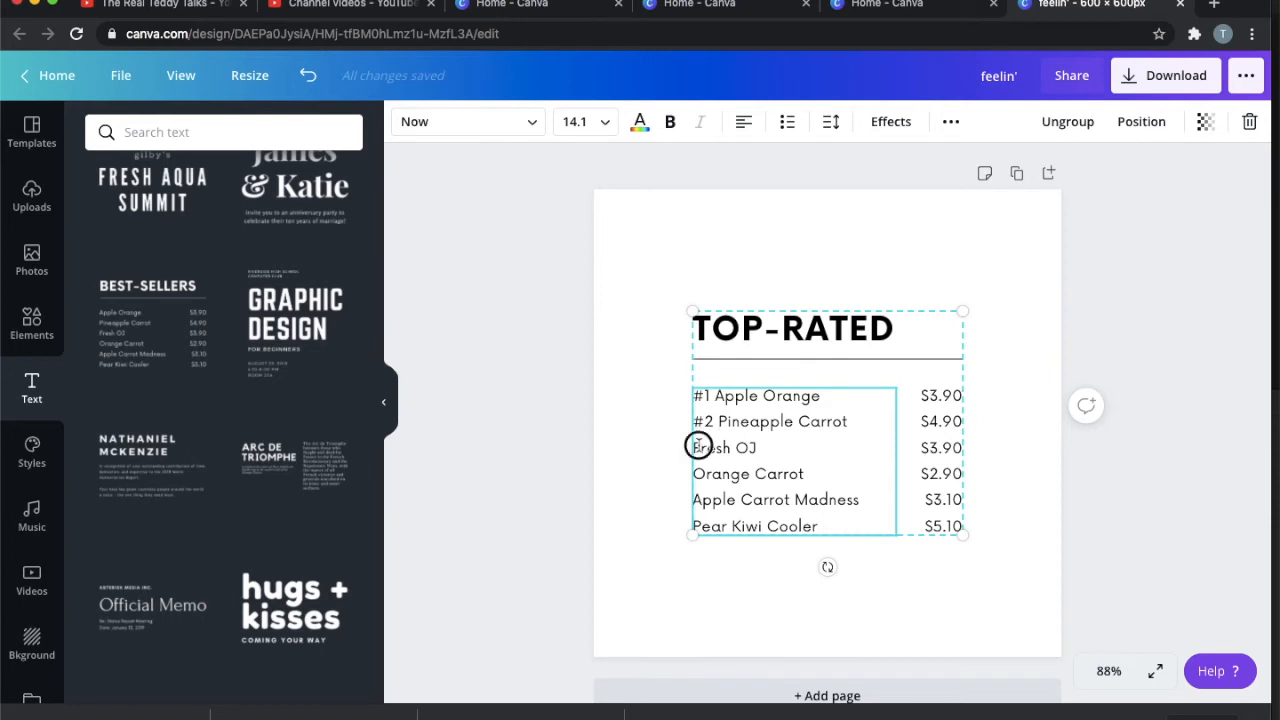
type("#3")
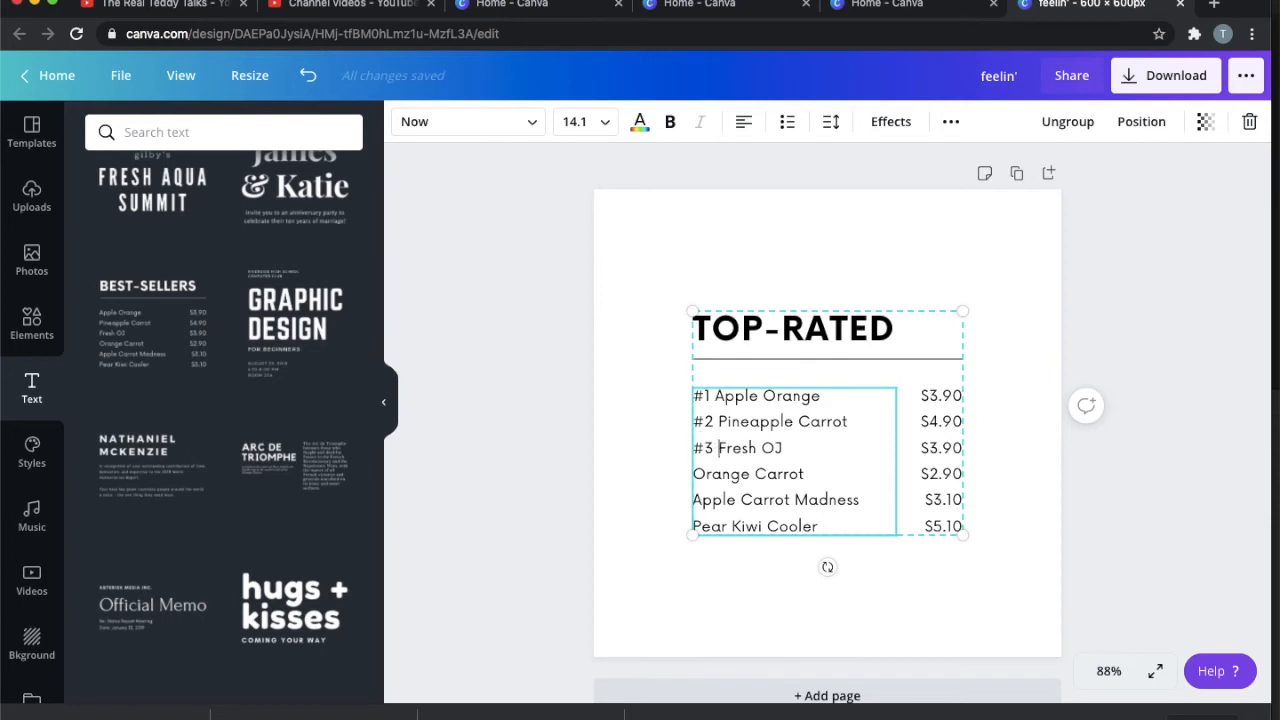
- Delete the list items below "#3 Fresh OJ" and remove the price column
triple_click(721, 474)
key("BackSpace")
triple_click(738, 474)
key("BackSpace")
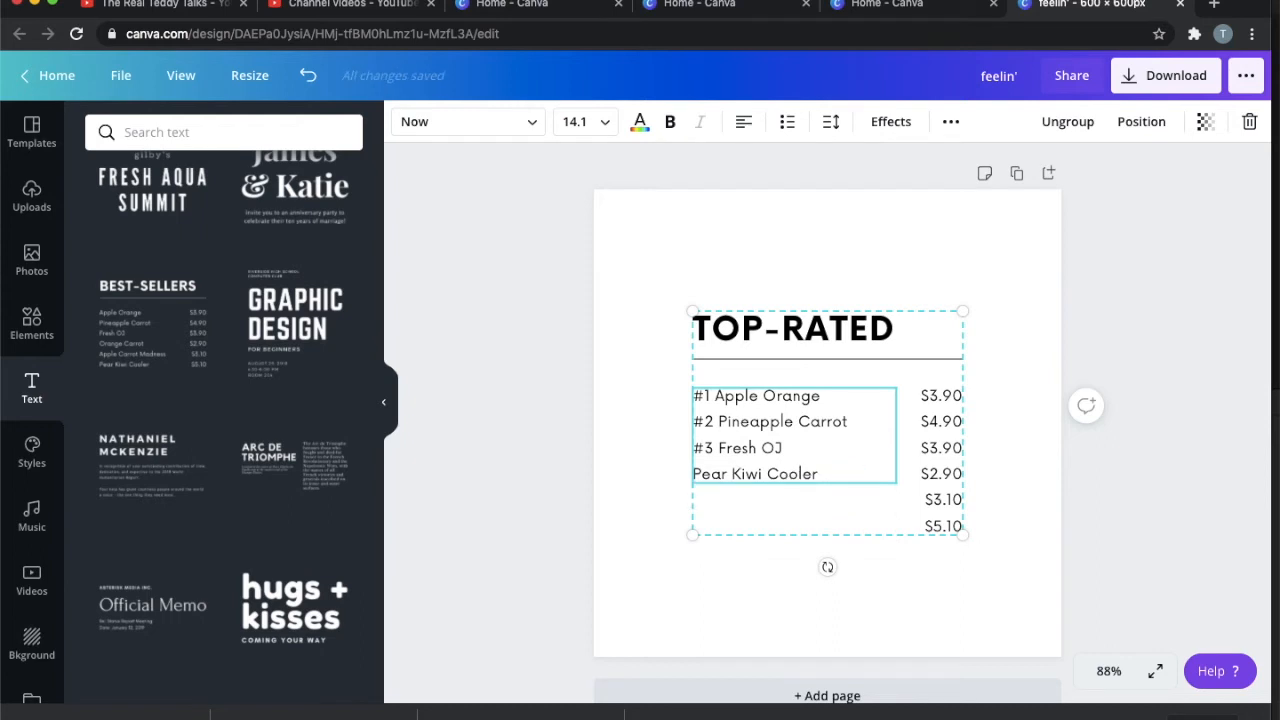
triple_click(737, 474)
key("BackSpace")
left_click(952, 436)
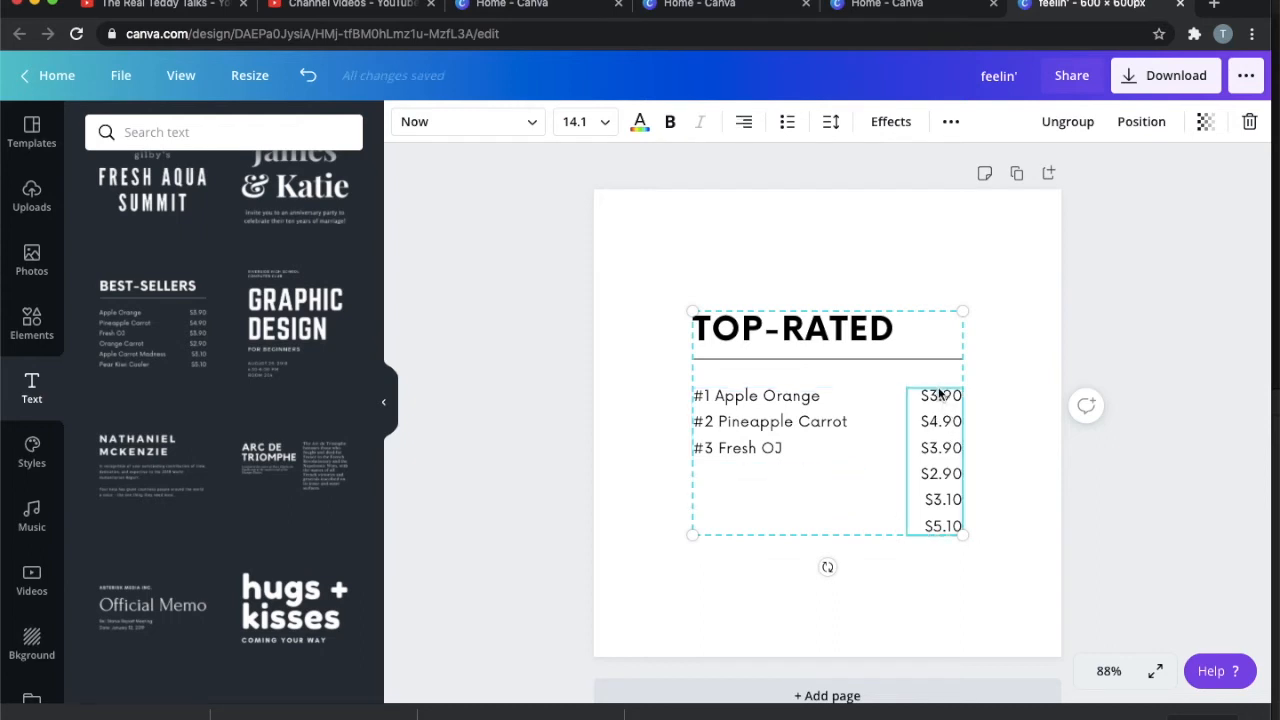
key("BackSpace")
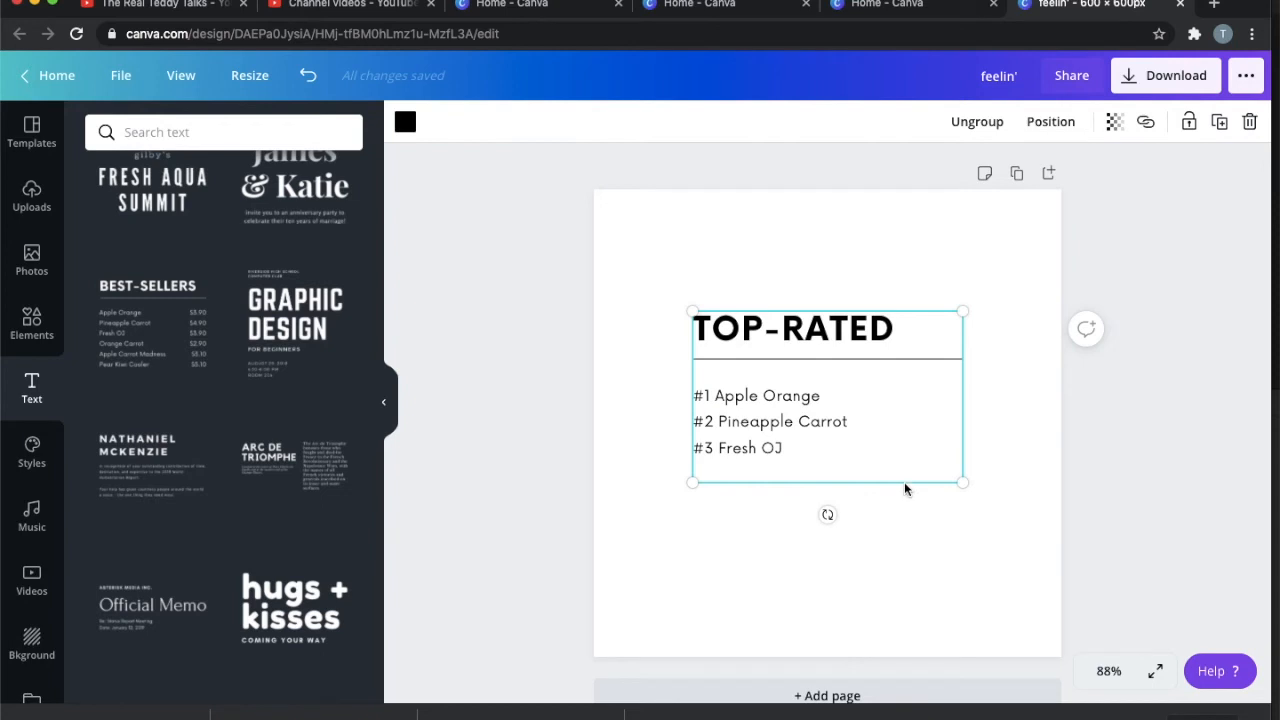
- Format the numbered item list in the Intro Rust font at size 18
left_click(750, 440)
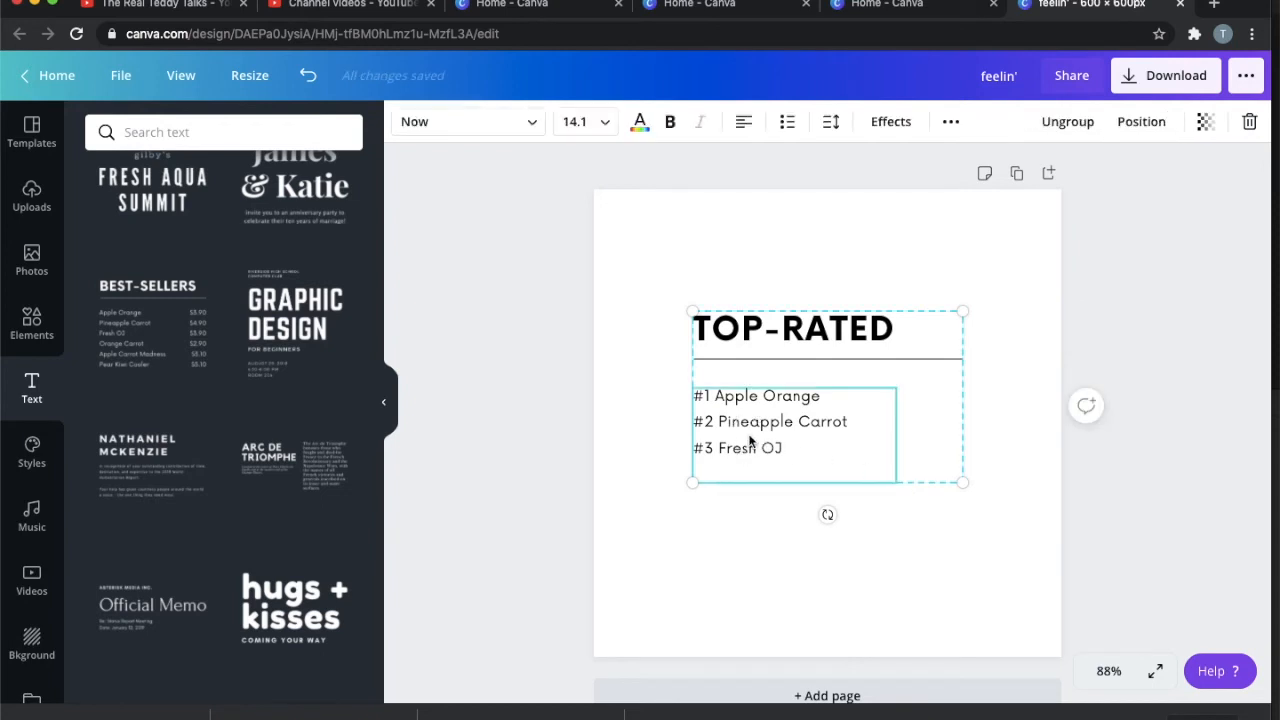
left_click(670, 122)
left_click(460, 121)
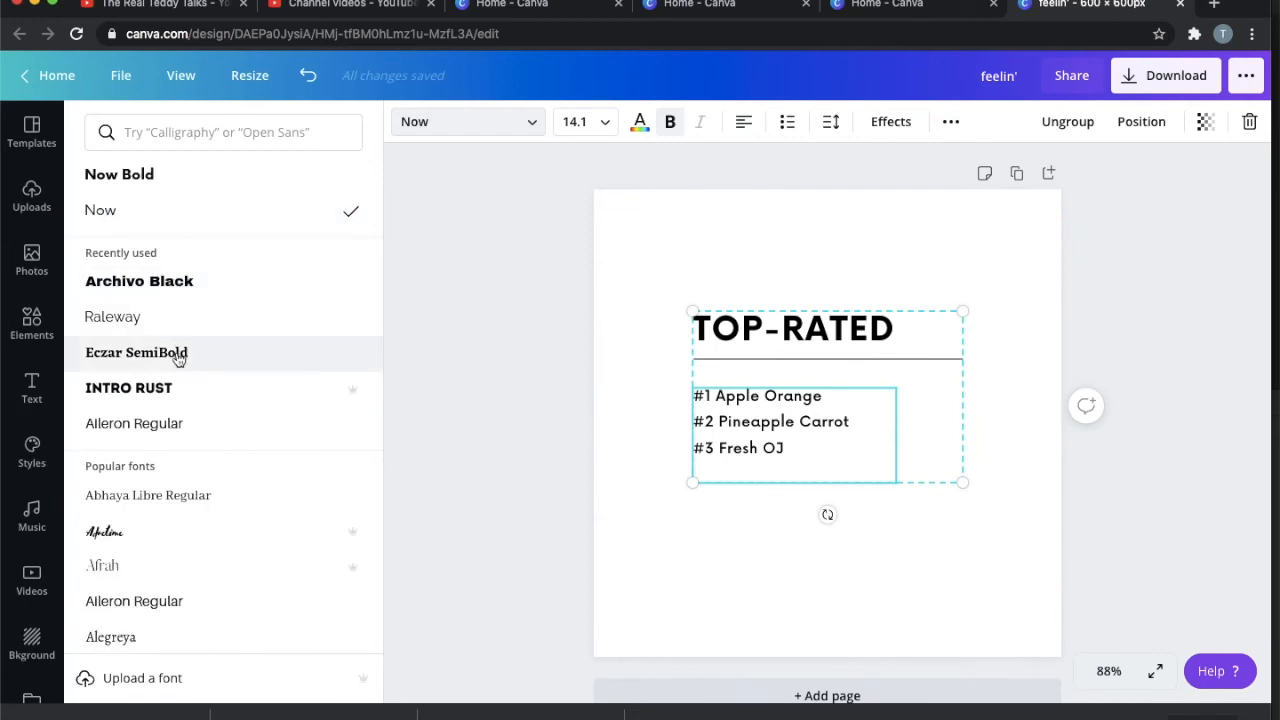
left_click(165, 388)
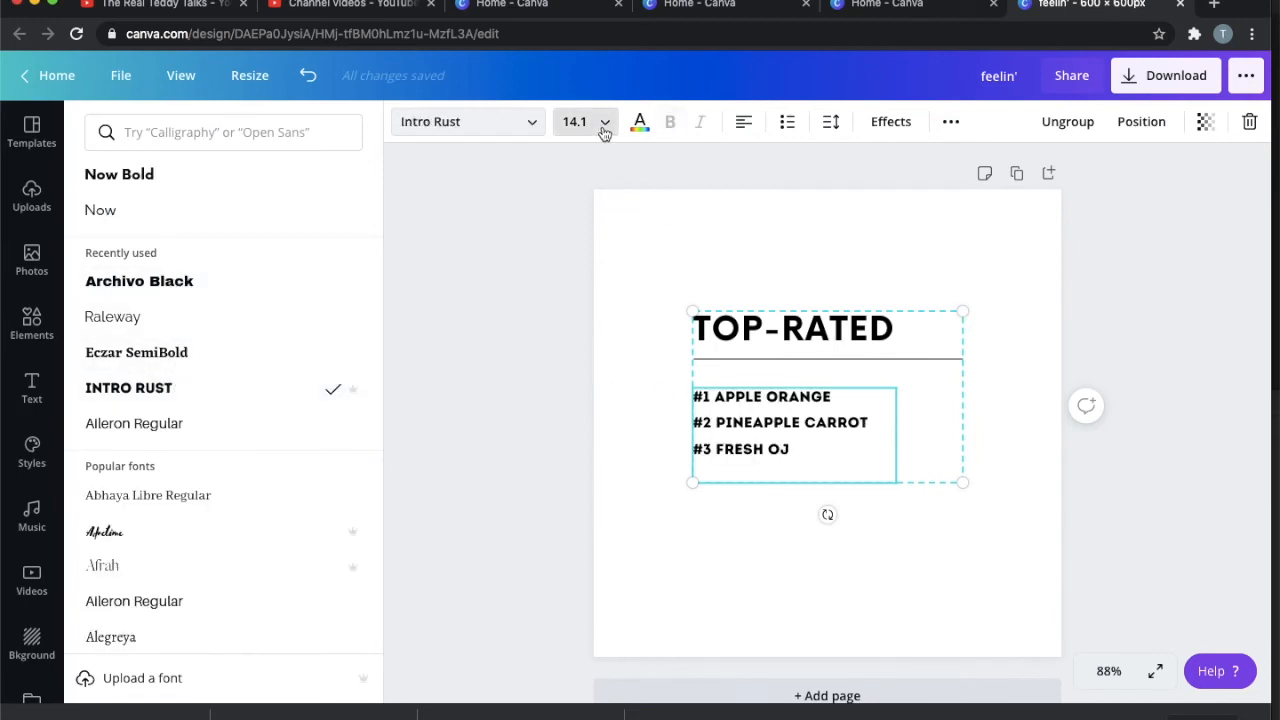
left_click(603, 128)
left_click(578, 381)
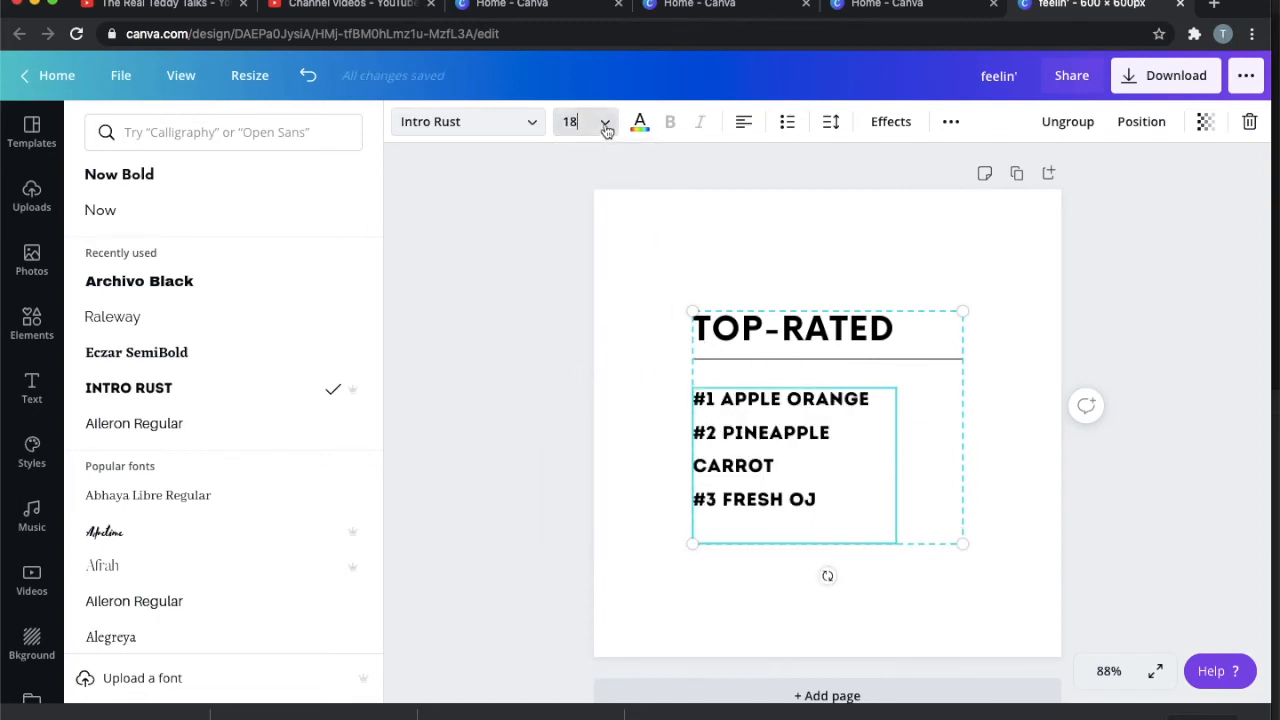
- Enlarge the whole TOP-RATED text group, try the list at size 21 and set its font size to 18
left_click_drag(961, 554, 1017, 560)
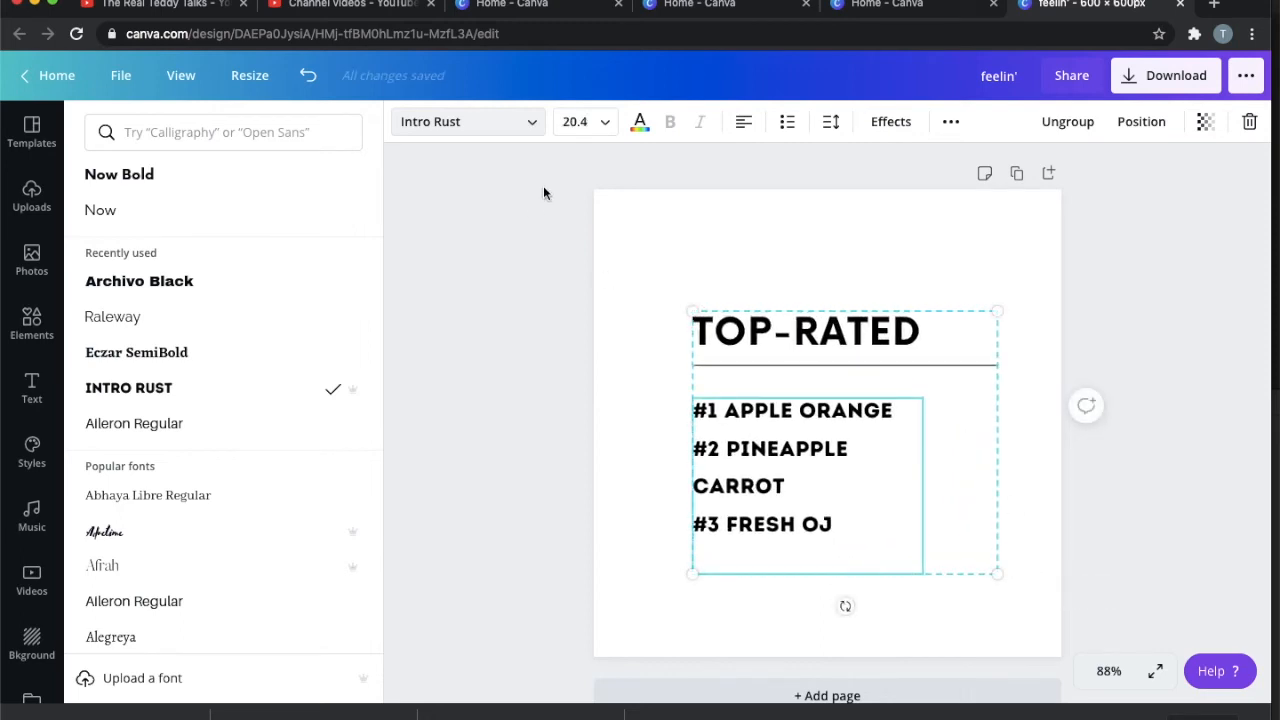
left_click(603, 125)
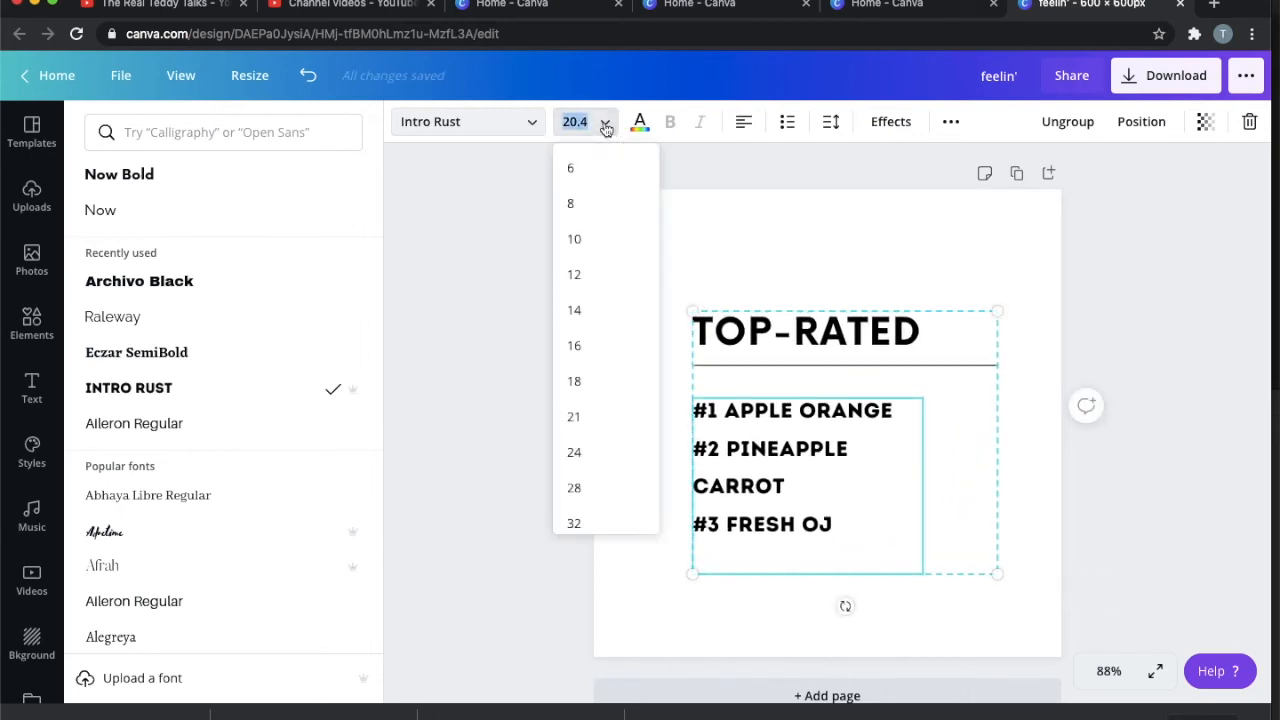
left_click(587, 424)
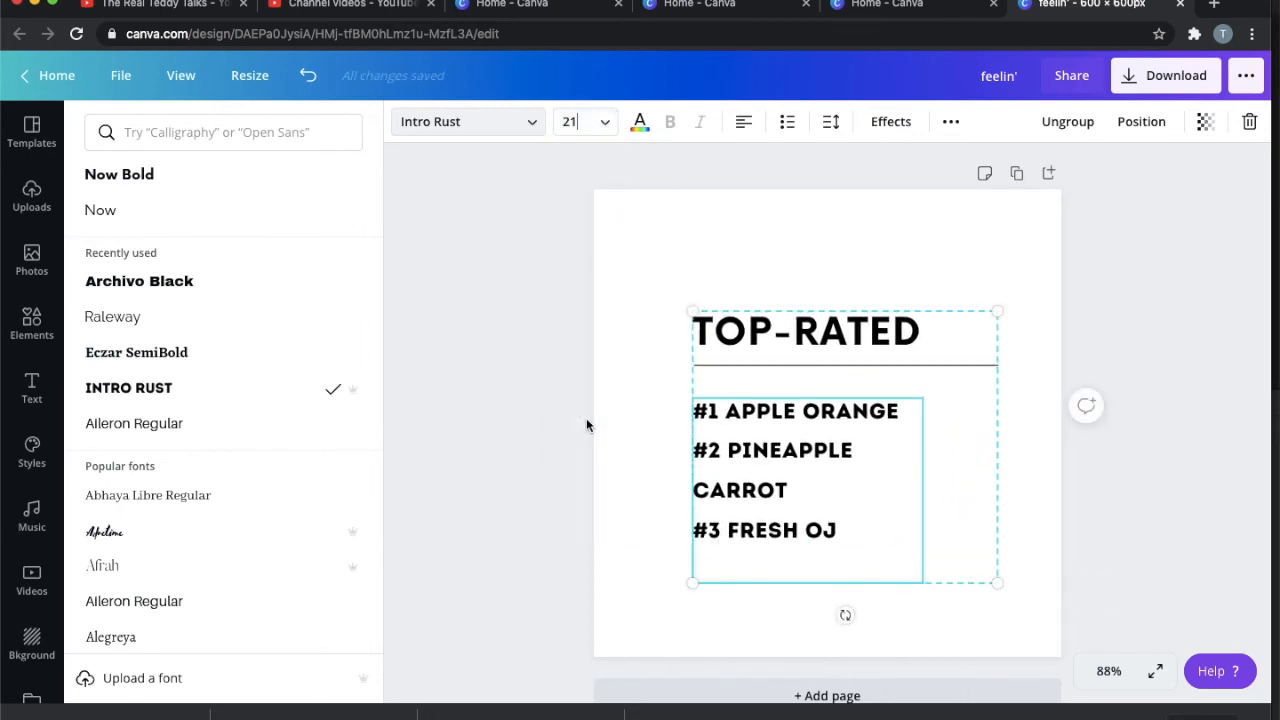
left_click(600, 124)
left_click(581, 310)
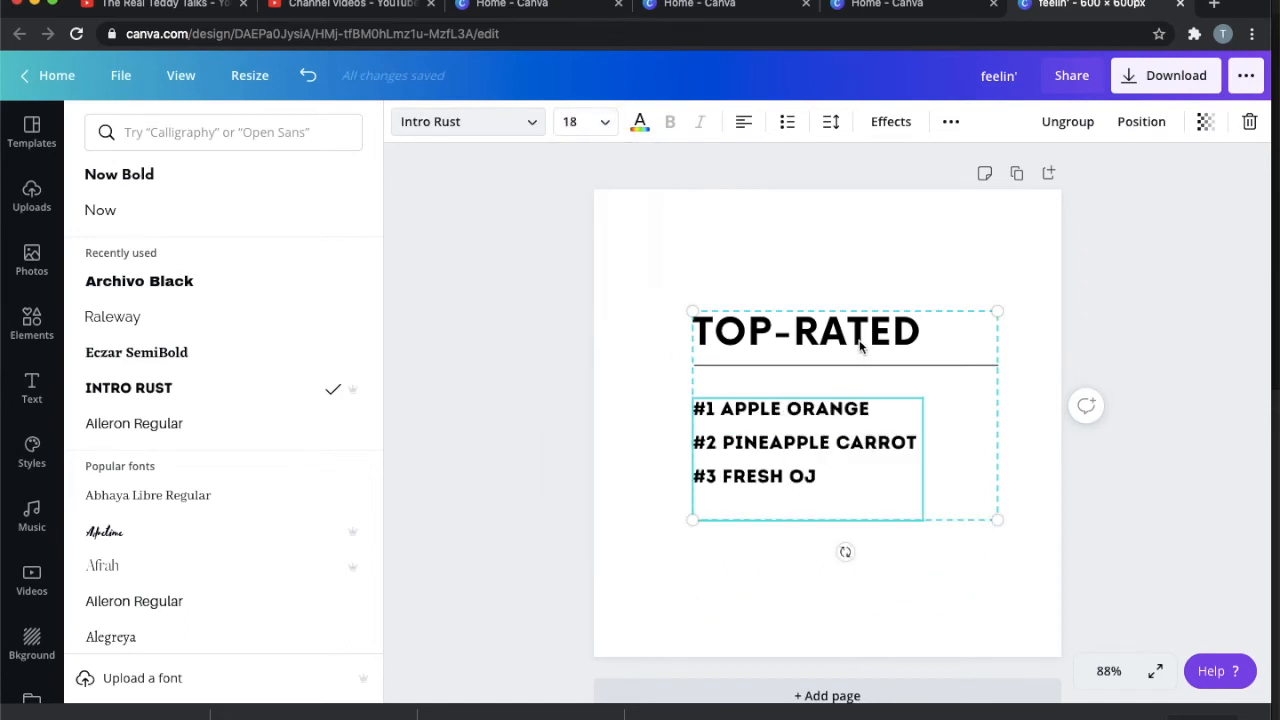
- Download the design as a PNG with a transparent background
left_click(1160, 76)
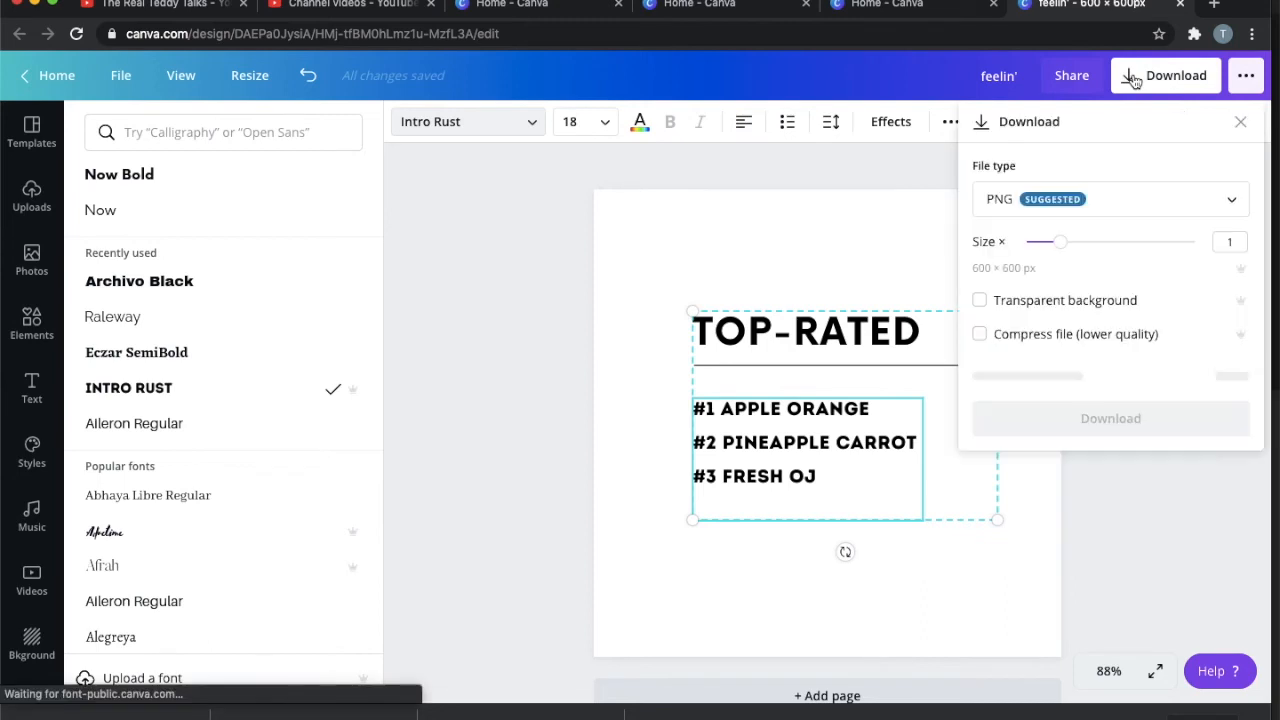
left_click(980, 302)
left_click(1013, 476)
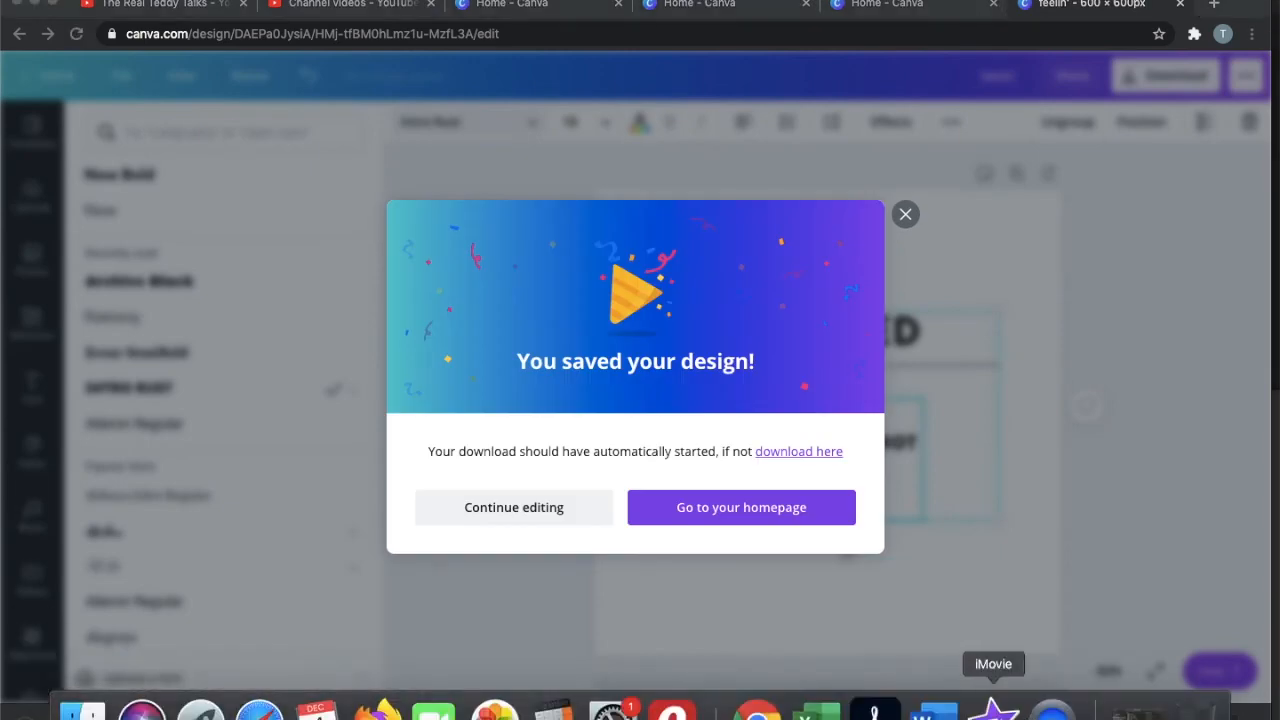
- Switch to iMovie and place "feelin' (1).png" from the Downloads folder above the main video clip, around 0:25
left_click(993, 710)
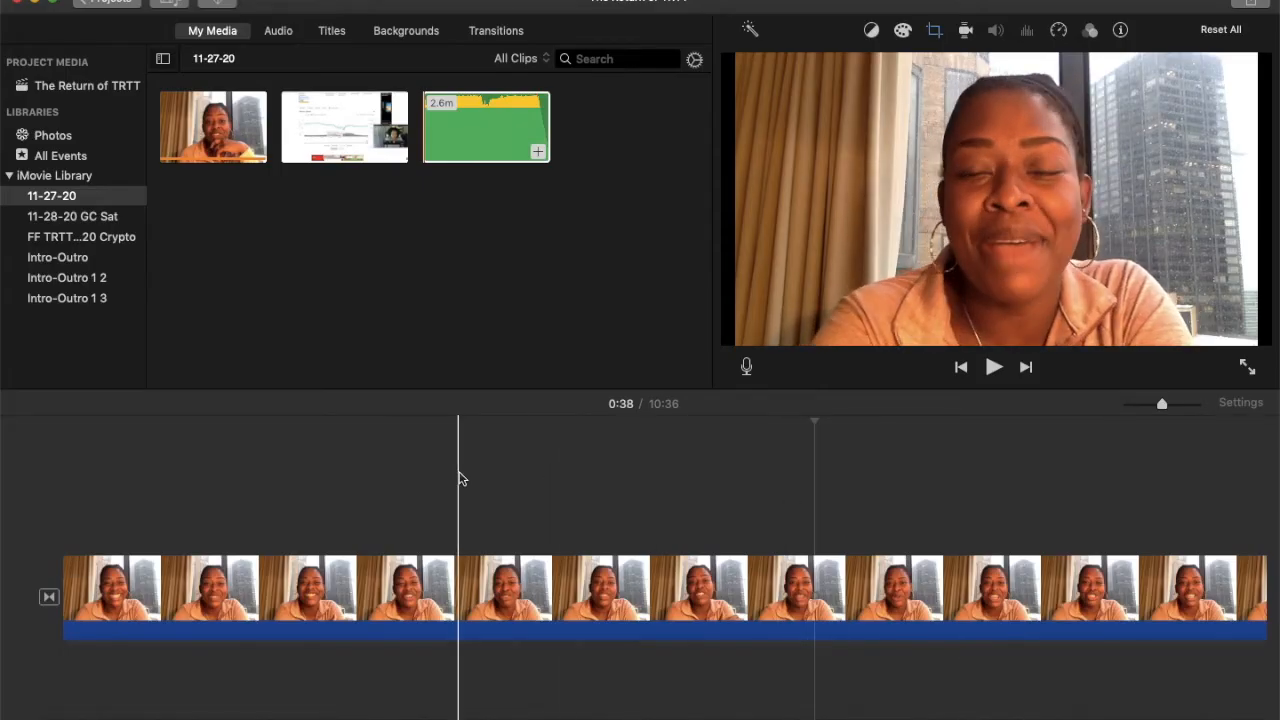
left_click(80, 706)
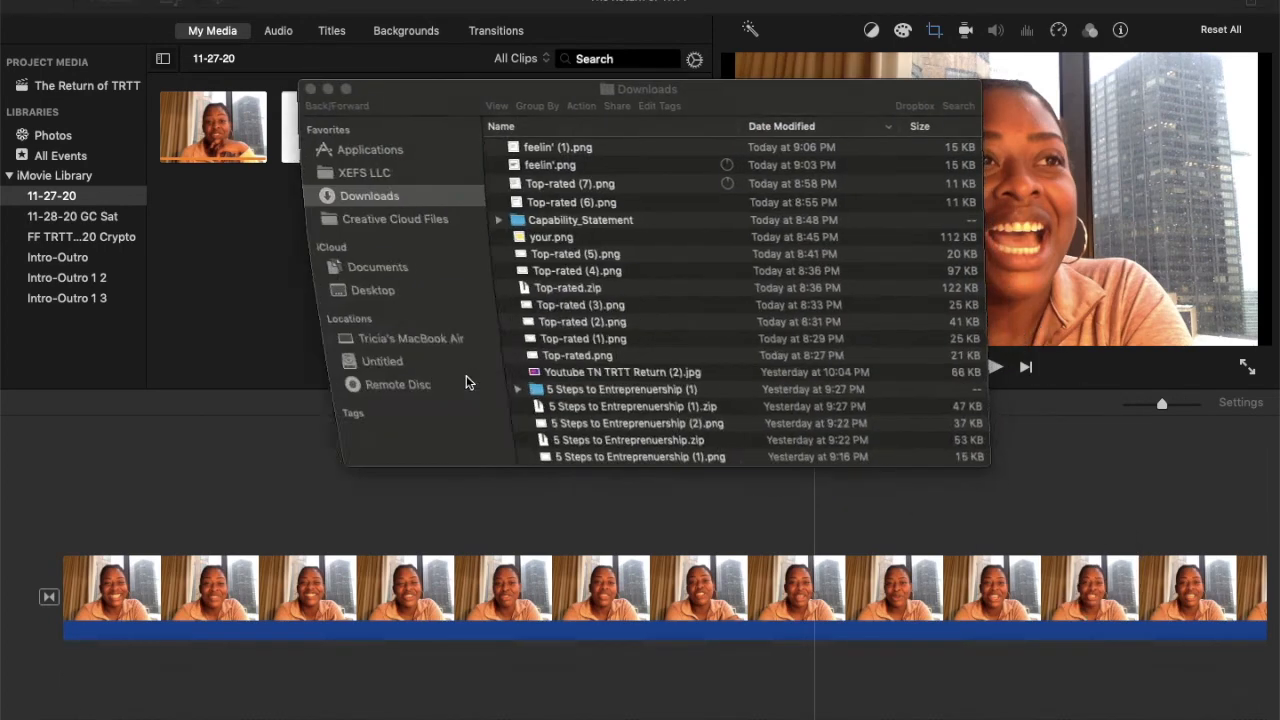
left_click_drag(546, 150, 517, 494)
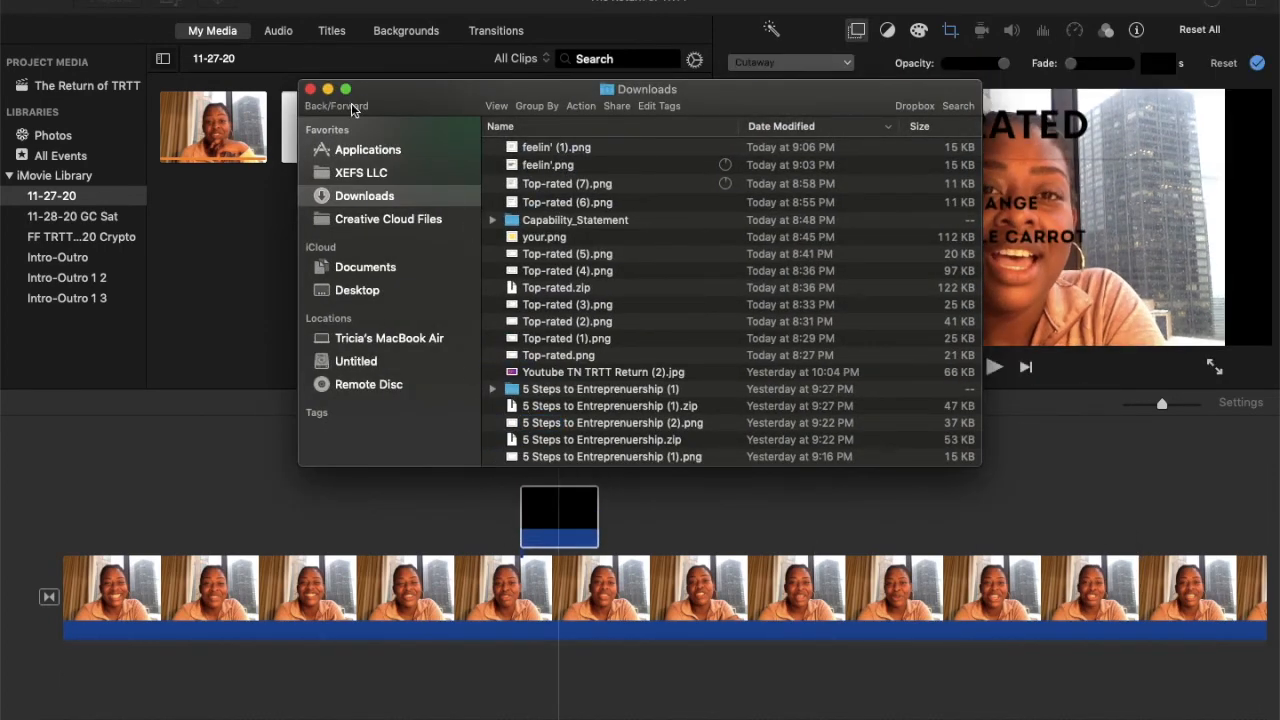
left_click(327, 89)
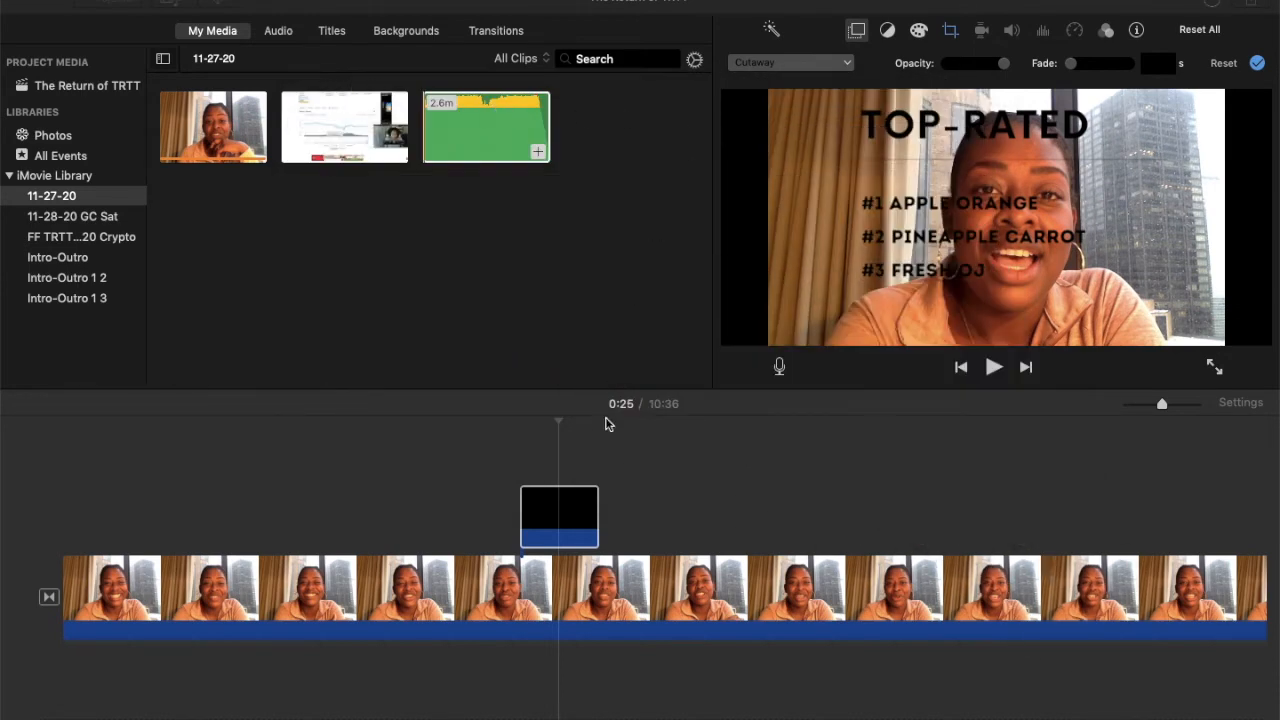
- Set the TOP-RATED graphic clip's overlay mode to Picture in Picture and its crop style to Fit
left_click(576, 523)
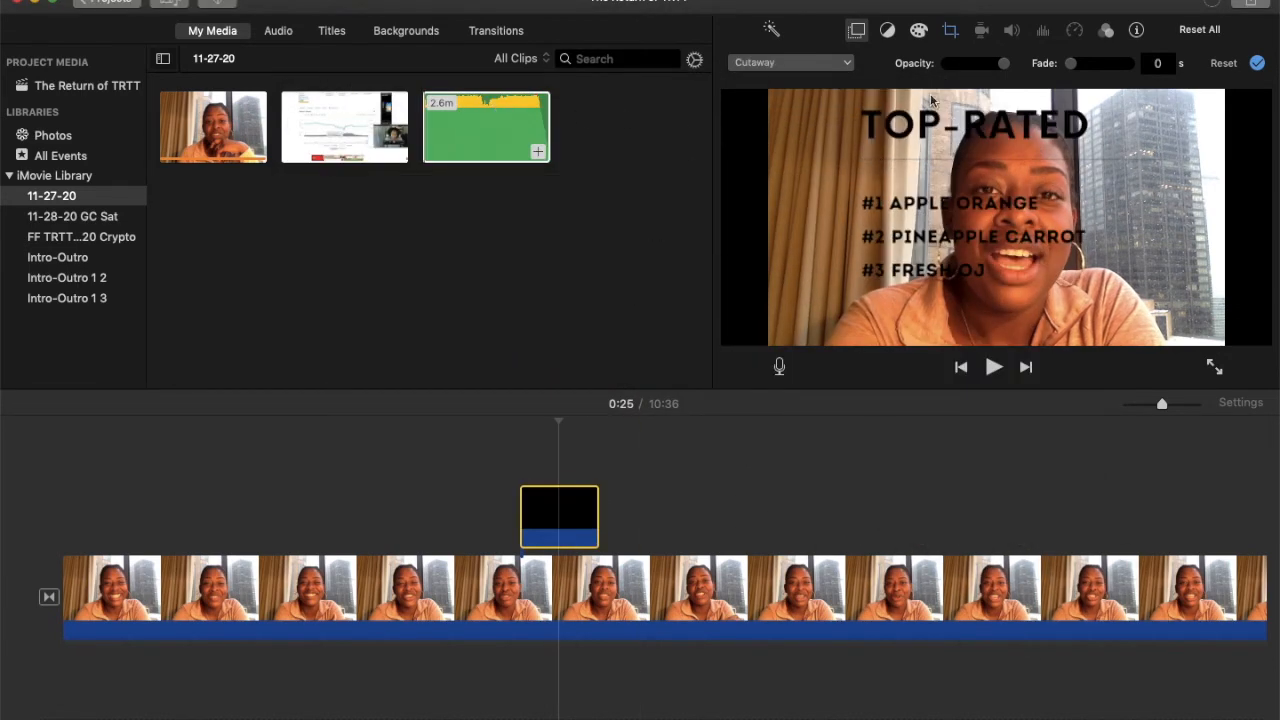
left_click(860, 36)
left_click(858, 34)
left_click(845, 65)
left_click(810, 123)
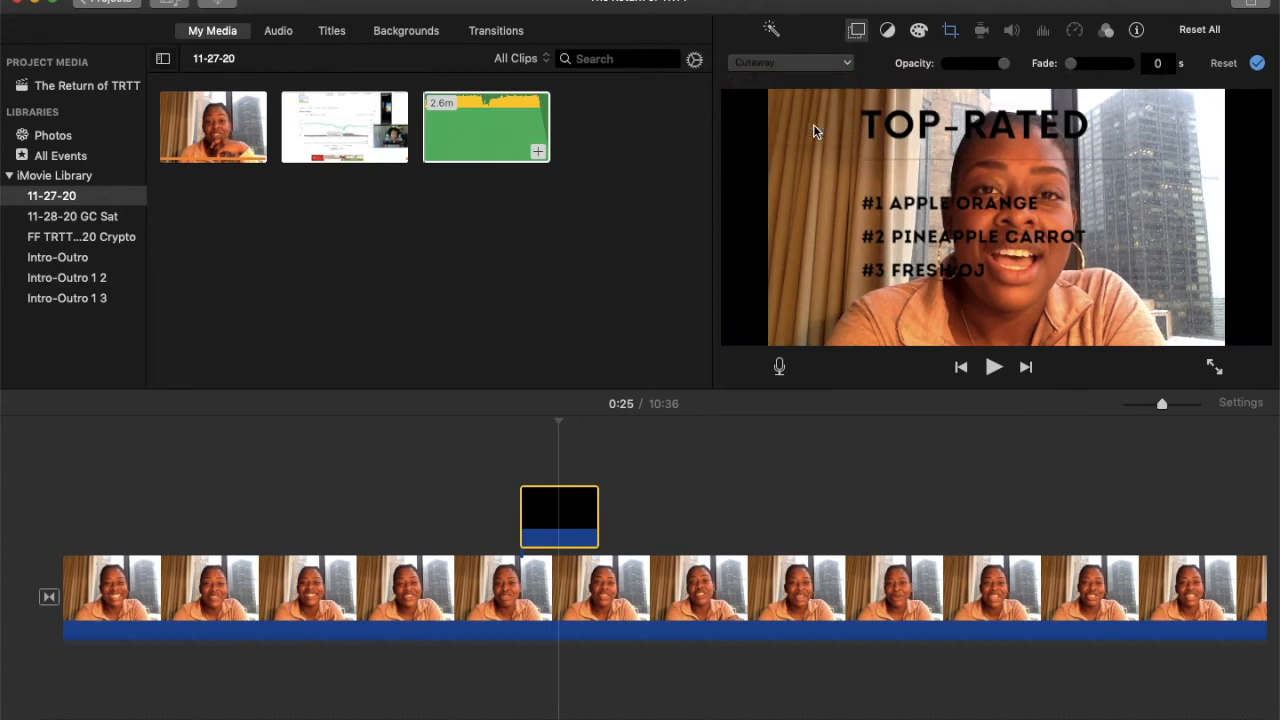
left_click(950, 33)
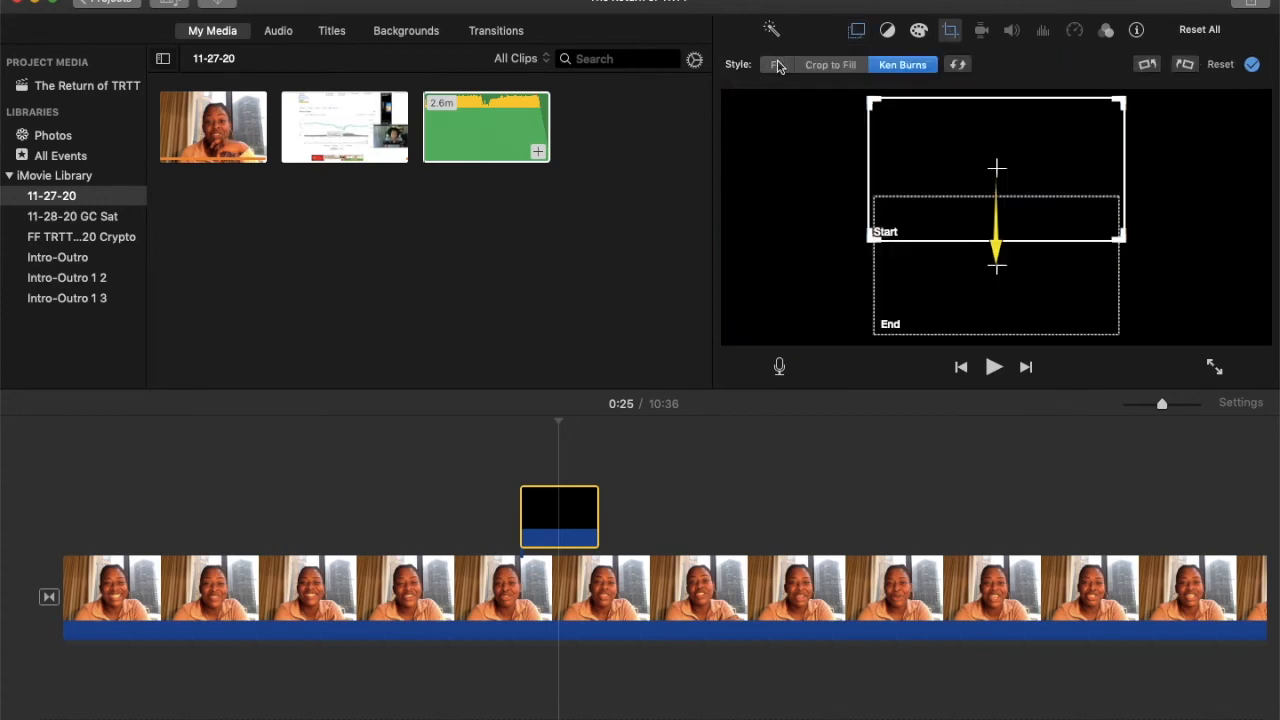
left_click(777, 65)
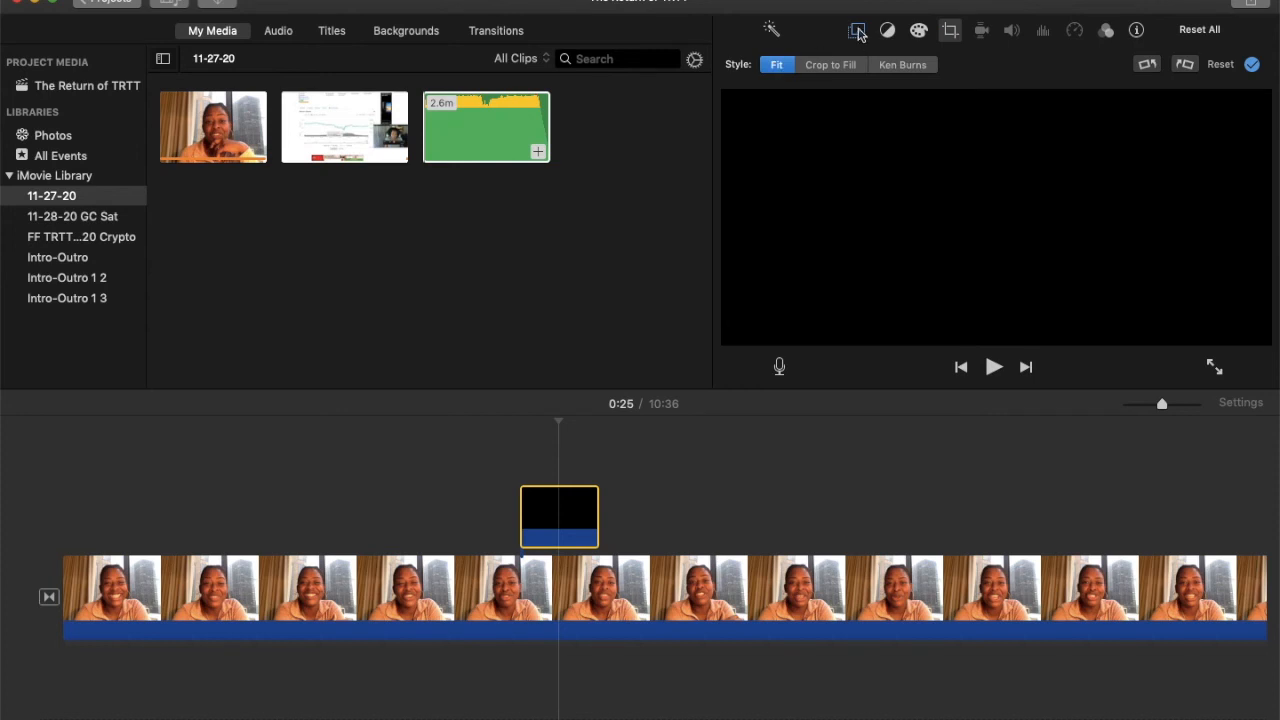
- Resize the picture-in-picture graphic and position it over the curtain beside the speaker's face
left_click(857, 31)
left_click_drag(1112, 160, 1033, 360)
left_click_drag(895, 270, 847, 242)
left_click_drag(983, 331, 1115, 401)
left_click_drag(918, 202, 895, 156)
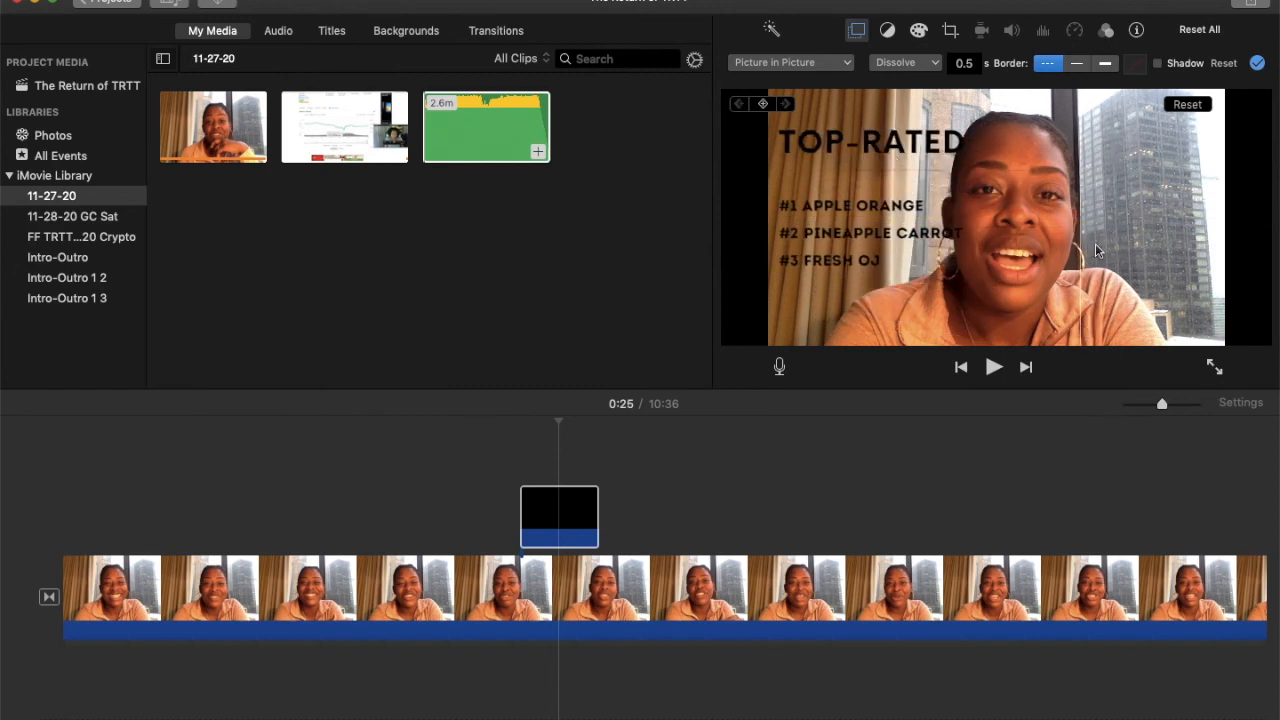
left_click_drag(990, 220, 962, 111)
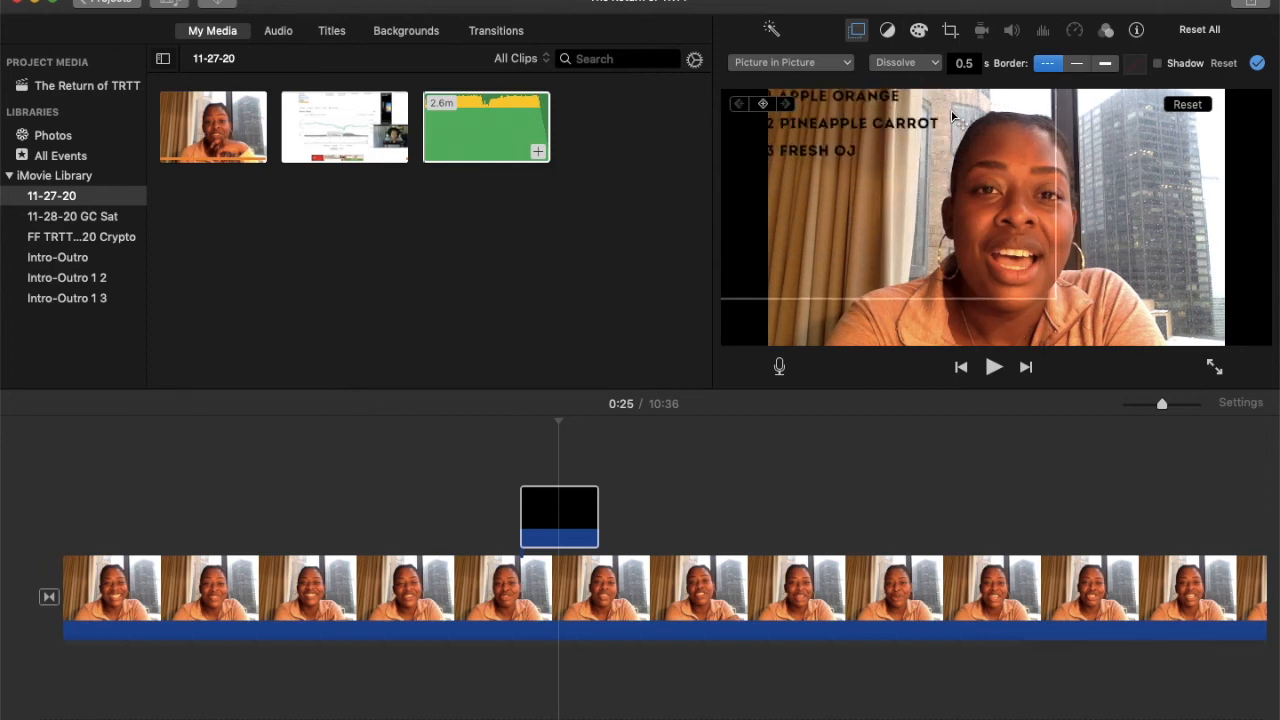
left_click_drag(1056, 299, 1009, 242)
left_click_drag(872, 129, 912, 245)
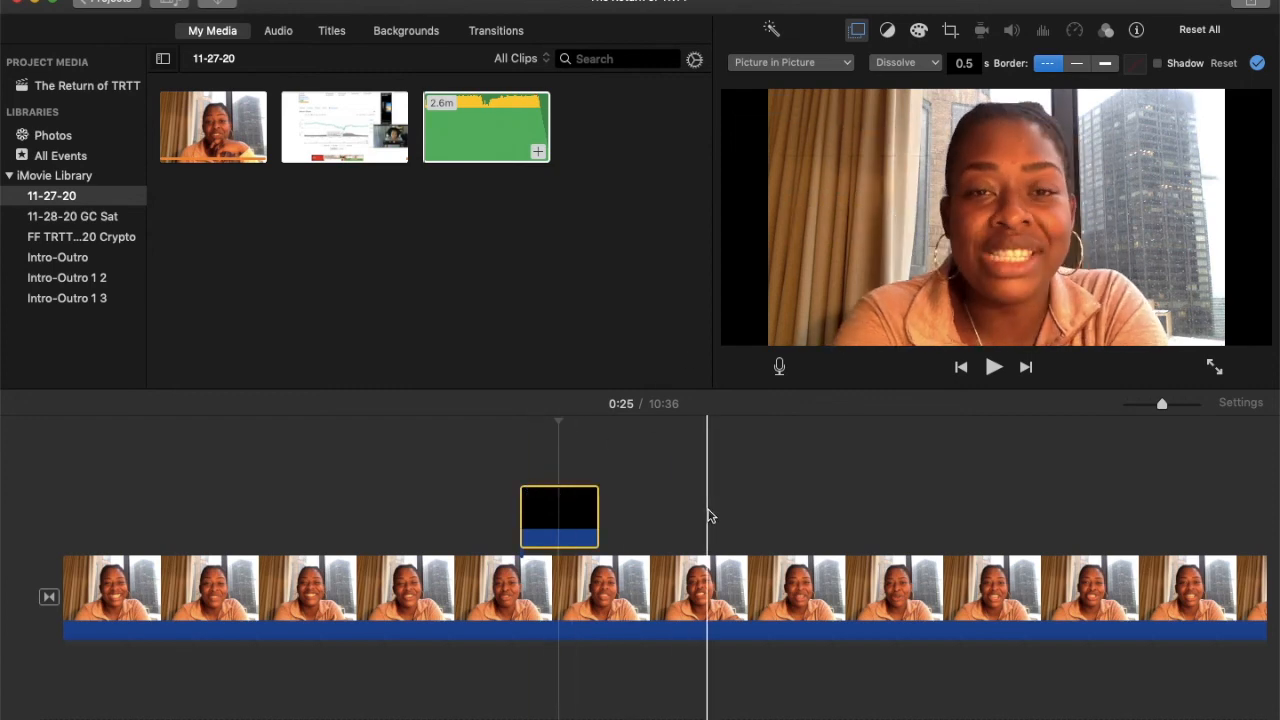
- Play the video from just before the TOP-RATED graphic to preview the overlay
left_click(504, 540)
left_click(988, 368)
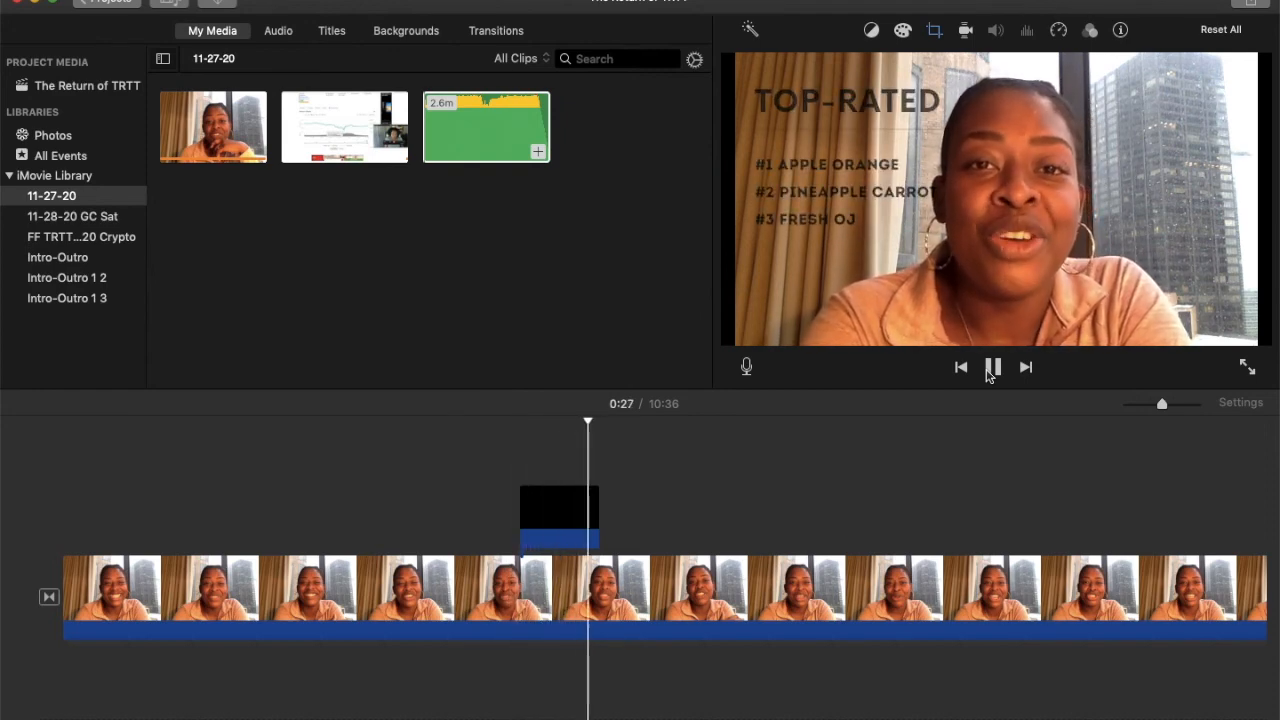
- Stop the video preview, switch to Canva, and add the yellow neon SHINE text template to the design
left_click(993, 367)
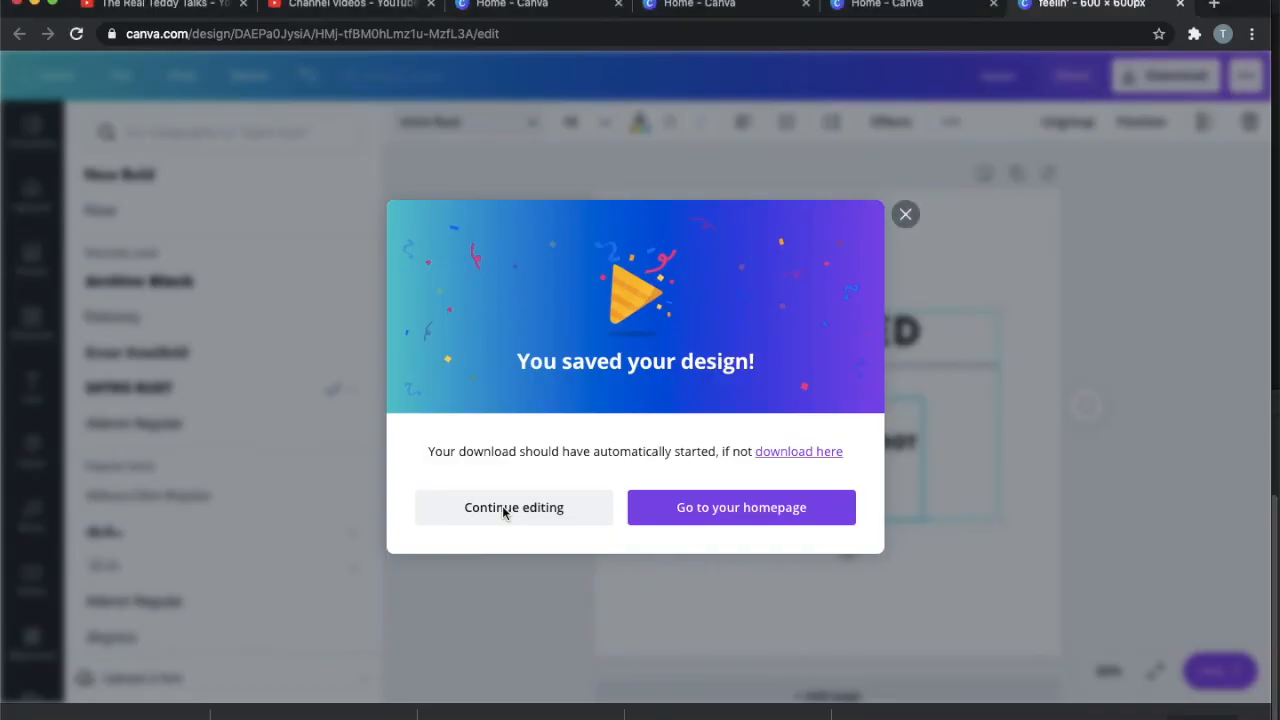
left_click(471, 506)
left_click(31, 388)
scroll(160, 487, "down", 5)
left_click(160, 487)
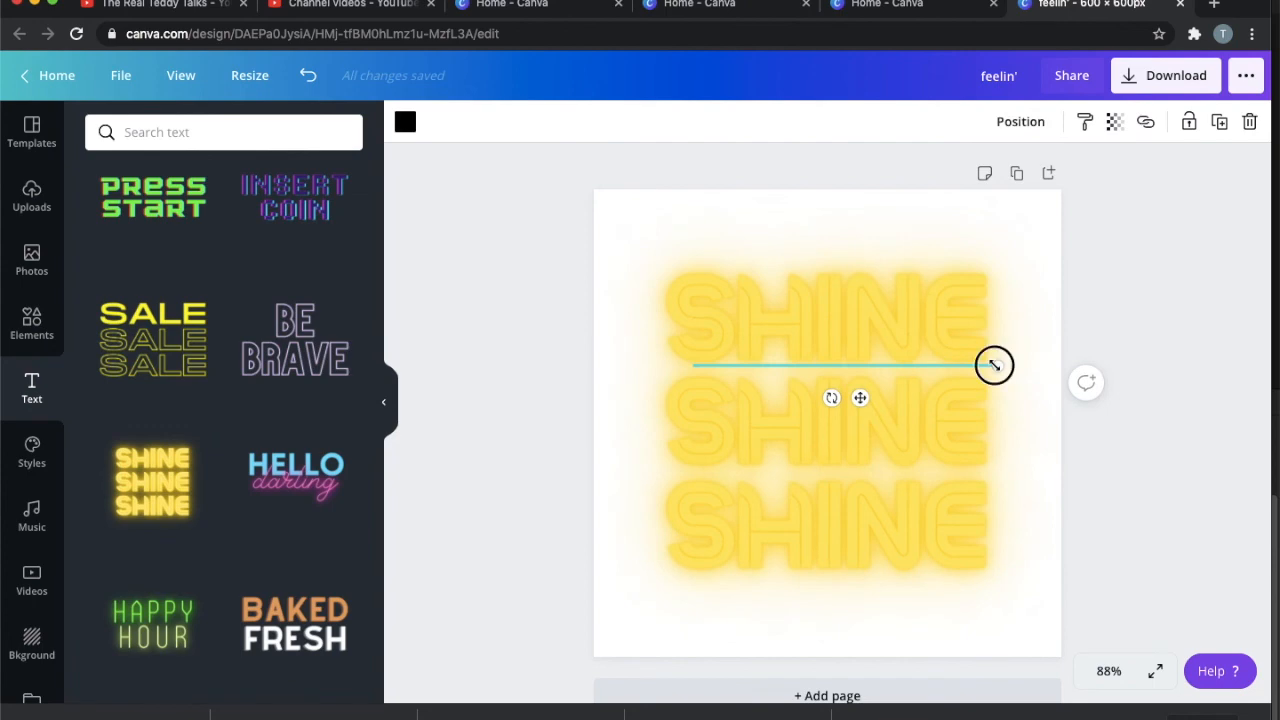
- Reword the neon template to SHINE YOUR LIGHT, recolouring YOUR dark red and LIGHT green
left_click(644, 126)
left_click(104, 216)
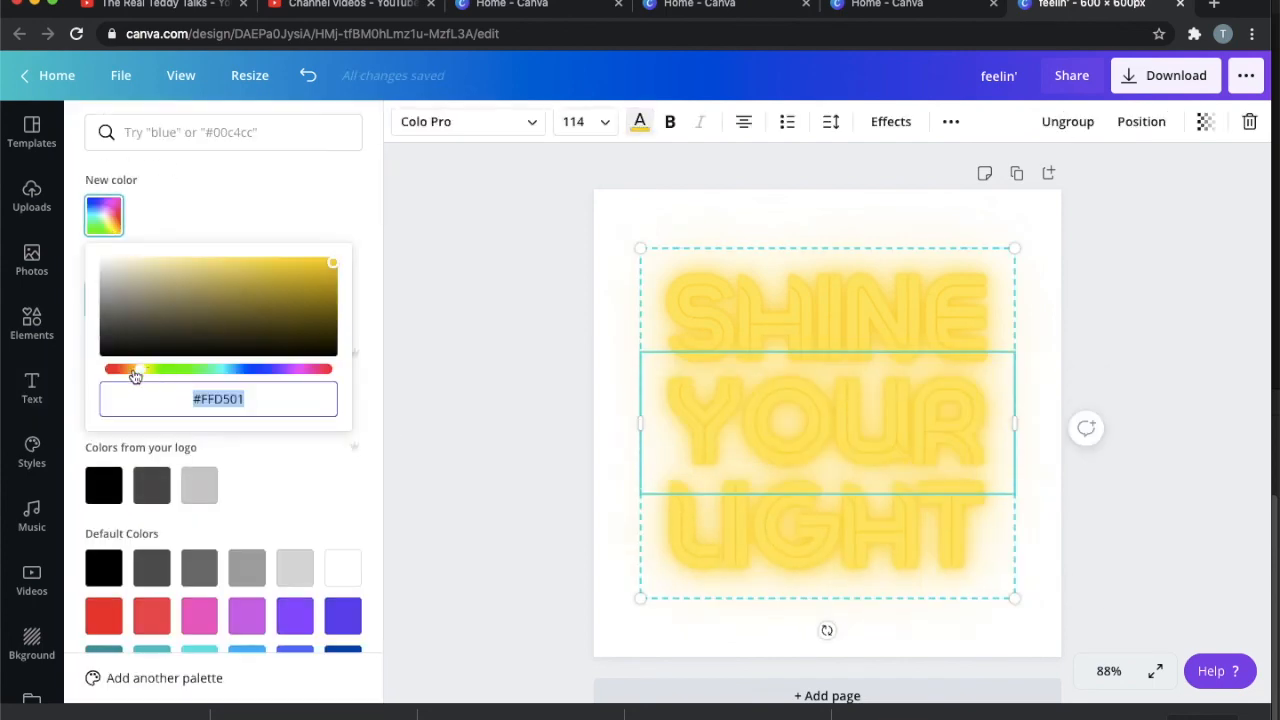
left_click_drag(146, 368, 115, 368)
left_click_drag(332, 268, 323, 312)
left_click(827, 527)
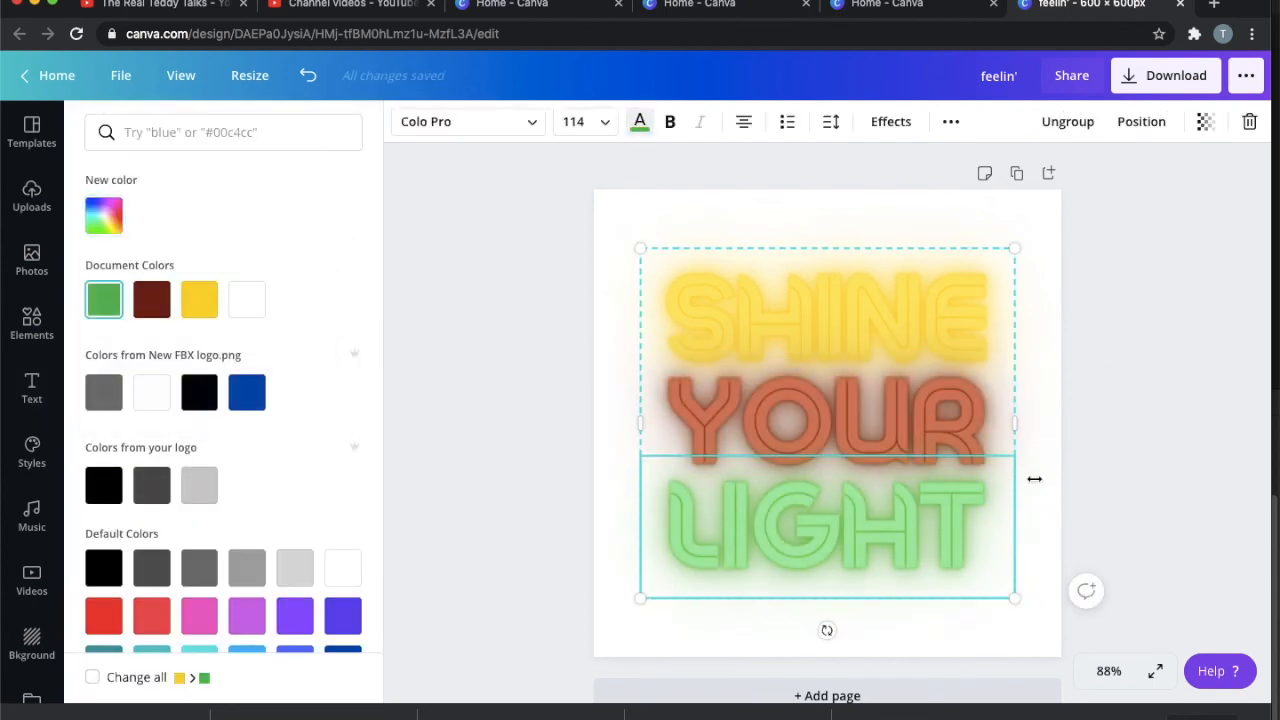
- Download the SHINE YOUR LIGHT design and place it from the Downloads folder above the main video clip in iMovie
left_click(1166, 75)
left_click(1109, 417)
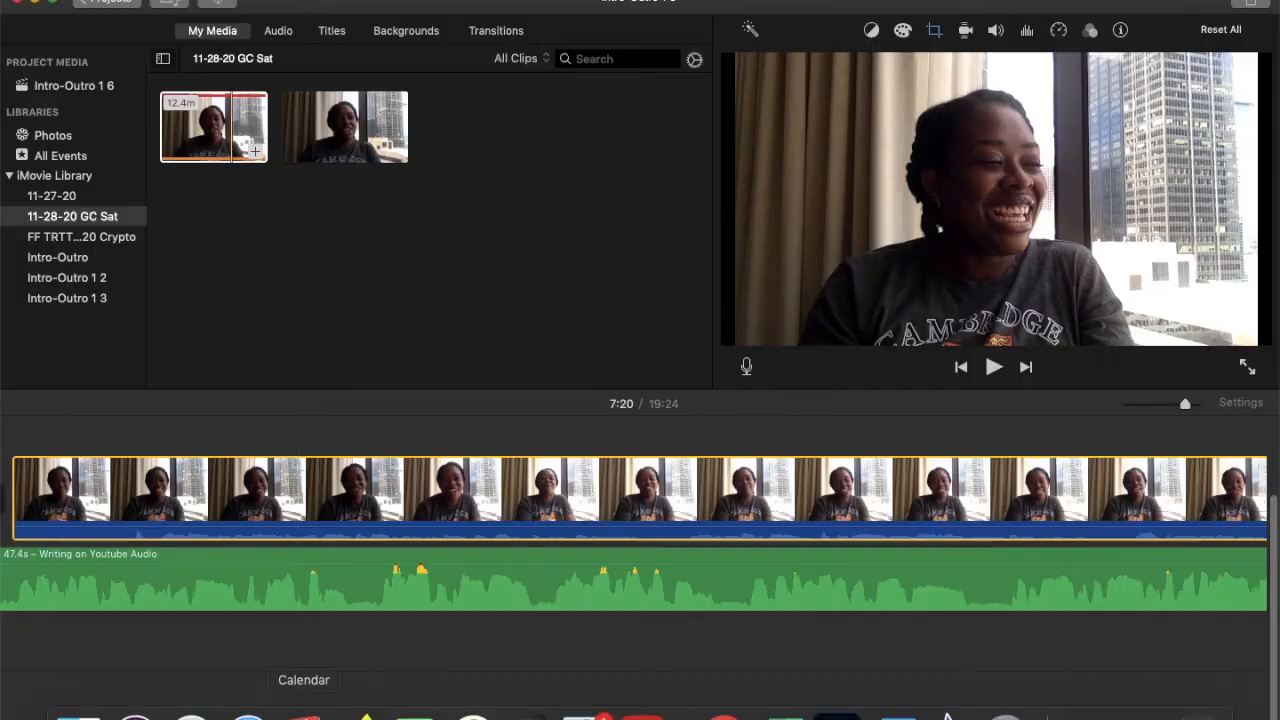
left_click(563, 147)
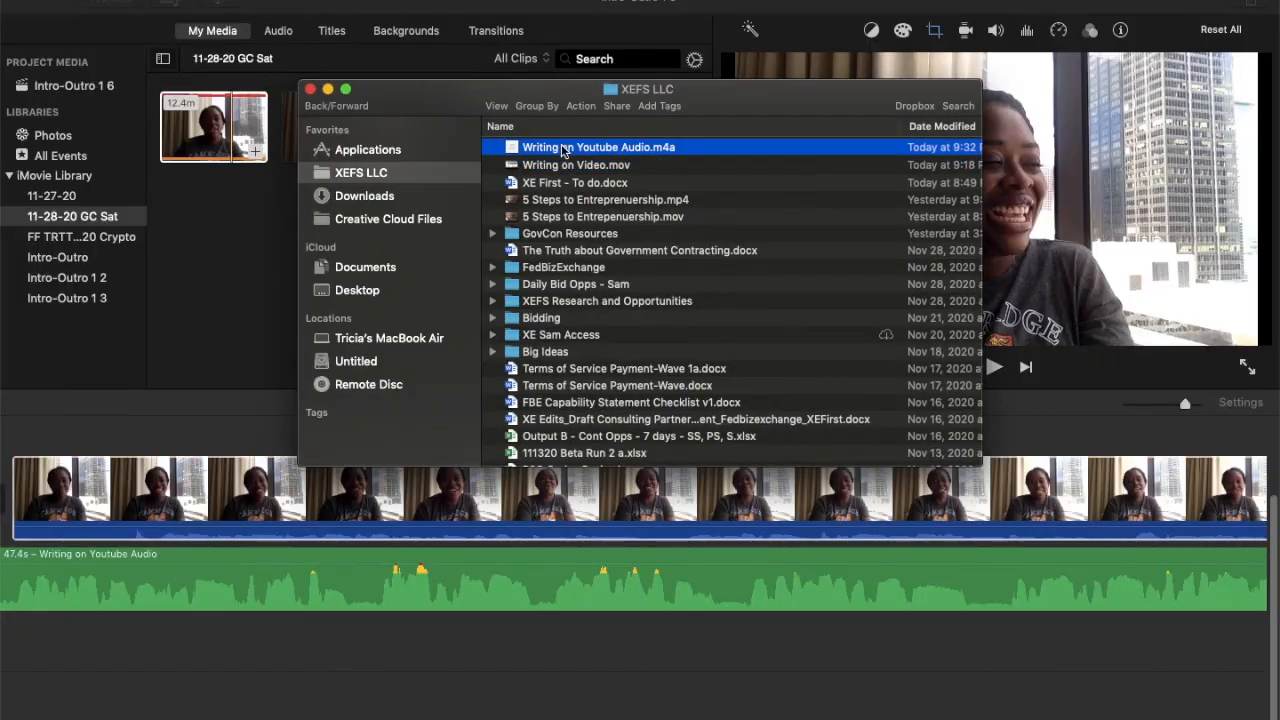
left_click(364, 196)
left_click_drag(546, 147, 288, 507)
left_click(288, 507)
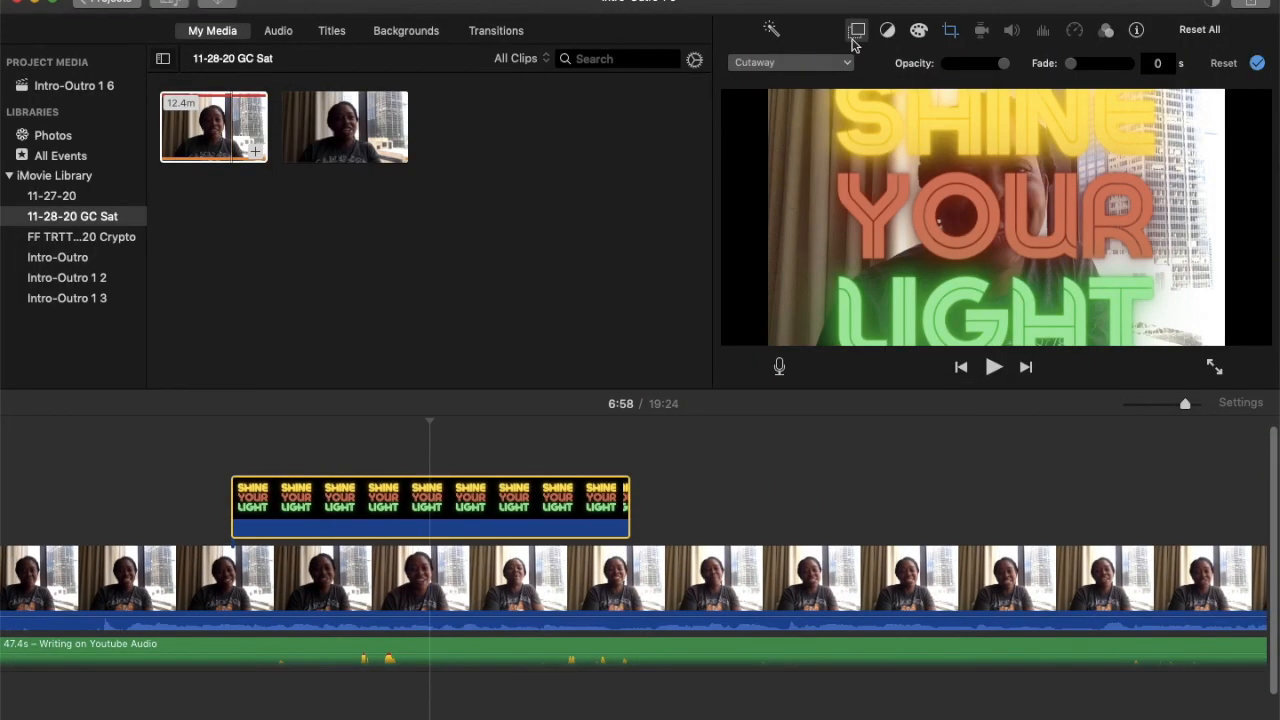
- Set the SHINE YOUR LIGHT clip's crop style to Fit and play the video from just before it
left_click(950, 30)
left_click(785, 63)
left_click(858, 31)
left_click(860, 32)
left_click(189, 455)
left_click(998, 369)
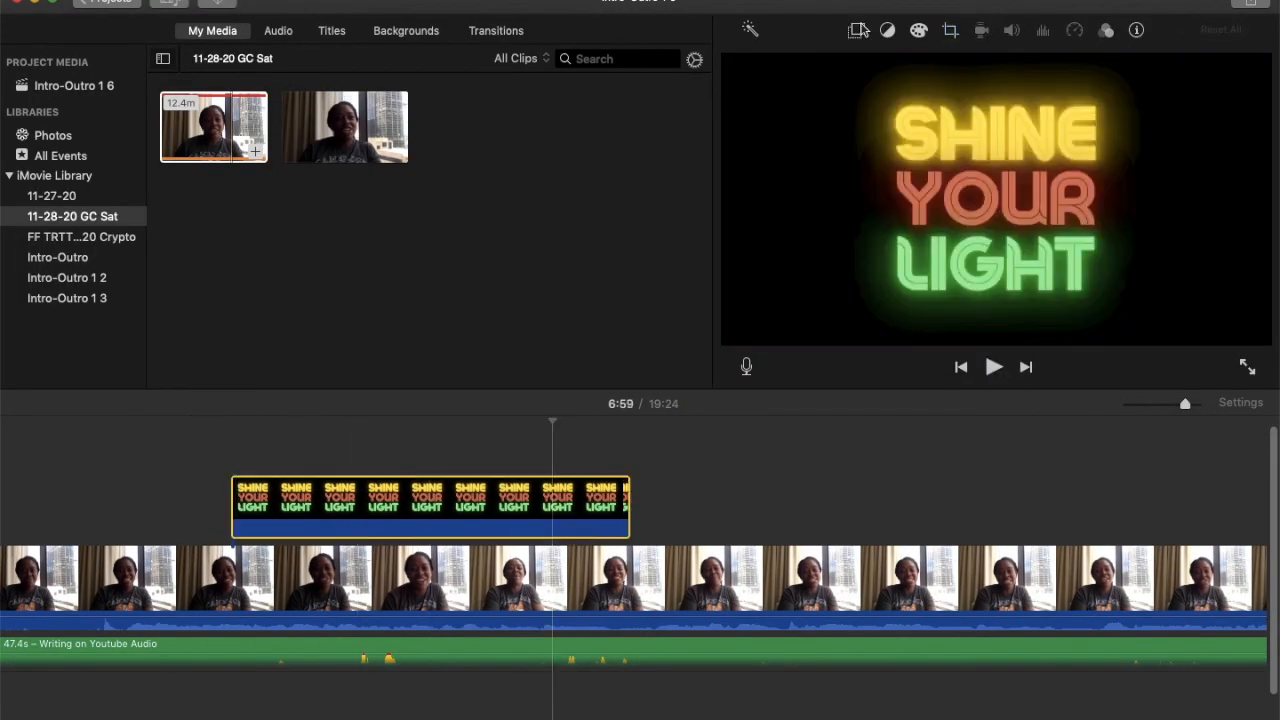
- Set the SHINE YOUR LIGHT clip's overlay mode to Picture in Picture, then enlarge and position the graphic over the speaker
left_click(857, 30)
left_click(790, 63)
left_click(788, 120)
left_click_drag(1078, 192, 780, 478)
left_click_drag(880, 177, 970, 45)
left_click_drag(866, 341, 937, 277)
left_click_drag(1070, 197, 980, 260)
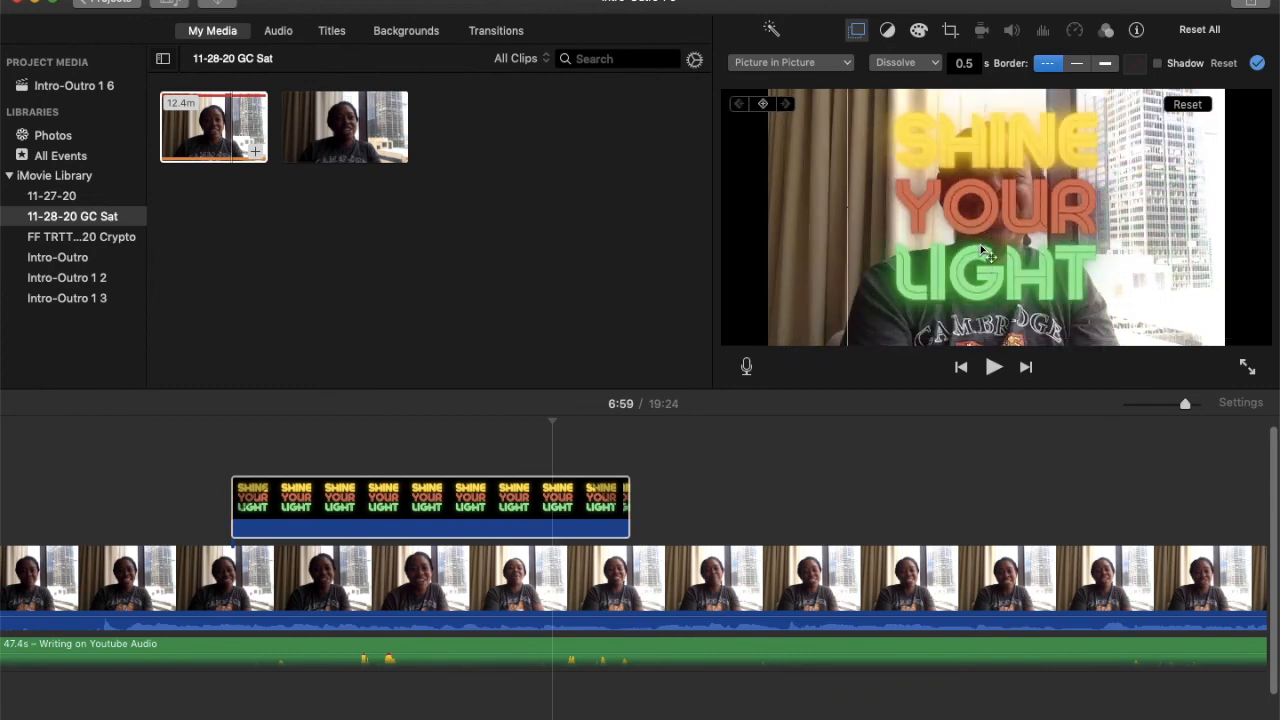
left_click_drag(903, 180, 868, 182)
- Play the video from just before the SHINE YOUR LIGHT graphic to preview the overlay
left_click(200, 455)
left_click(995, 370)
left_click(995, 371)
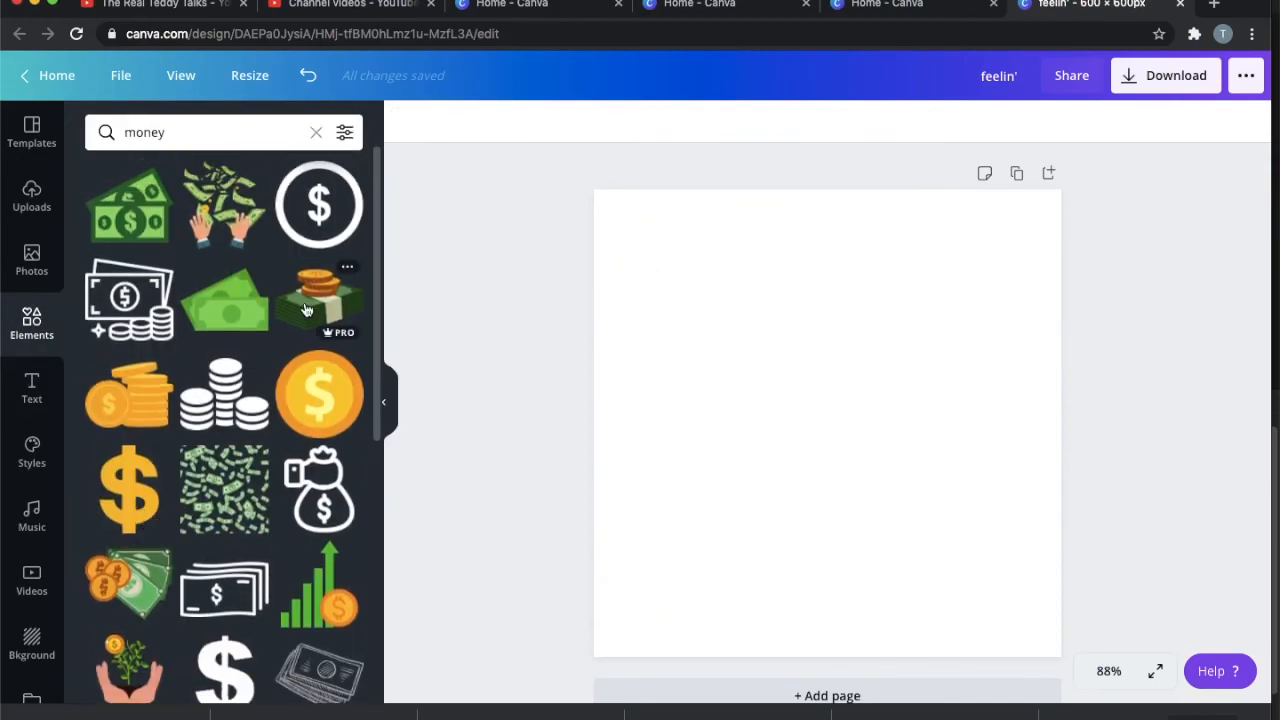
- Add the cash bundle with gold coins to the Canva design and place its exported PNG above the main clip in iMovie
left_click(306, 310)
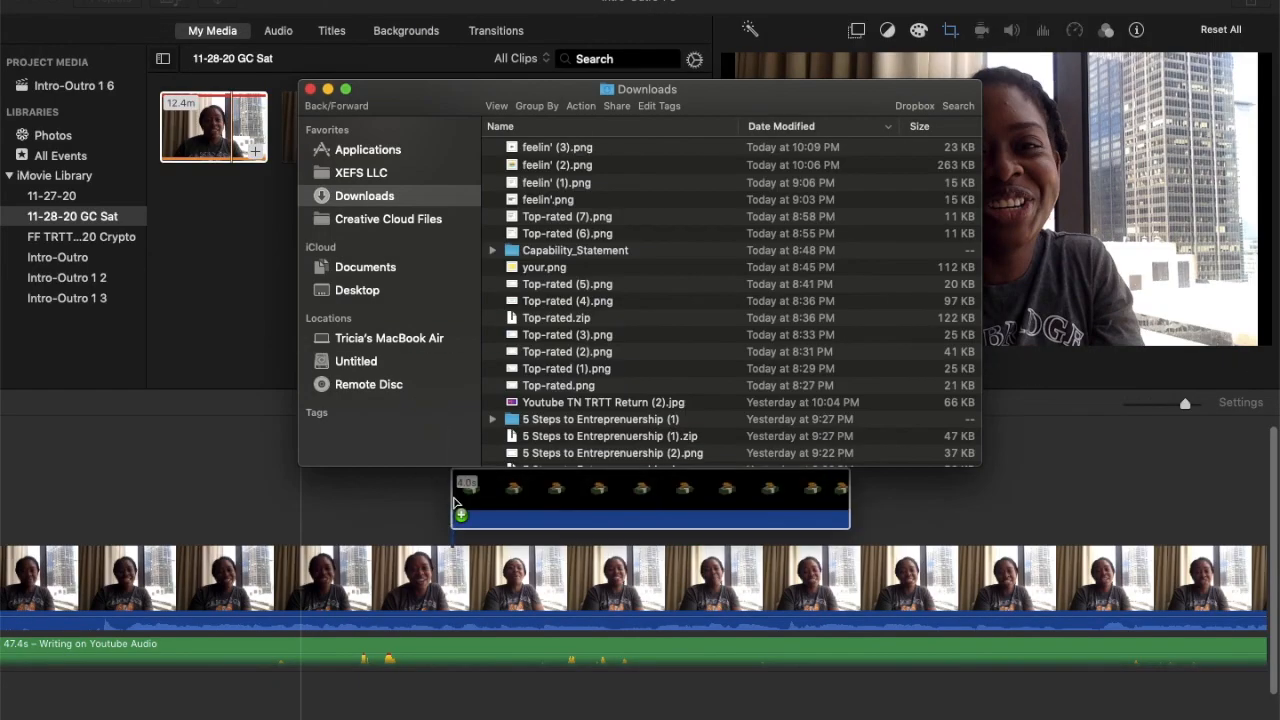
left_click_drag(455, 502, 455, 502)
- Find the Cash Register sound effect and place it beneath the money graphic in the timeline
left_click(278, 31)
left_click(72, 105)
scroll(370, 330, "down", 10)
left_click_drag(521, 526, 517, 618)
scroll(611, 560, "down", 3)
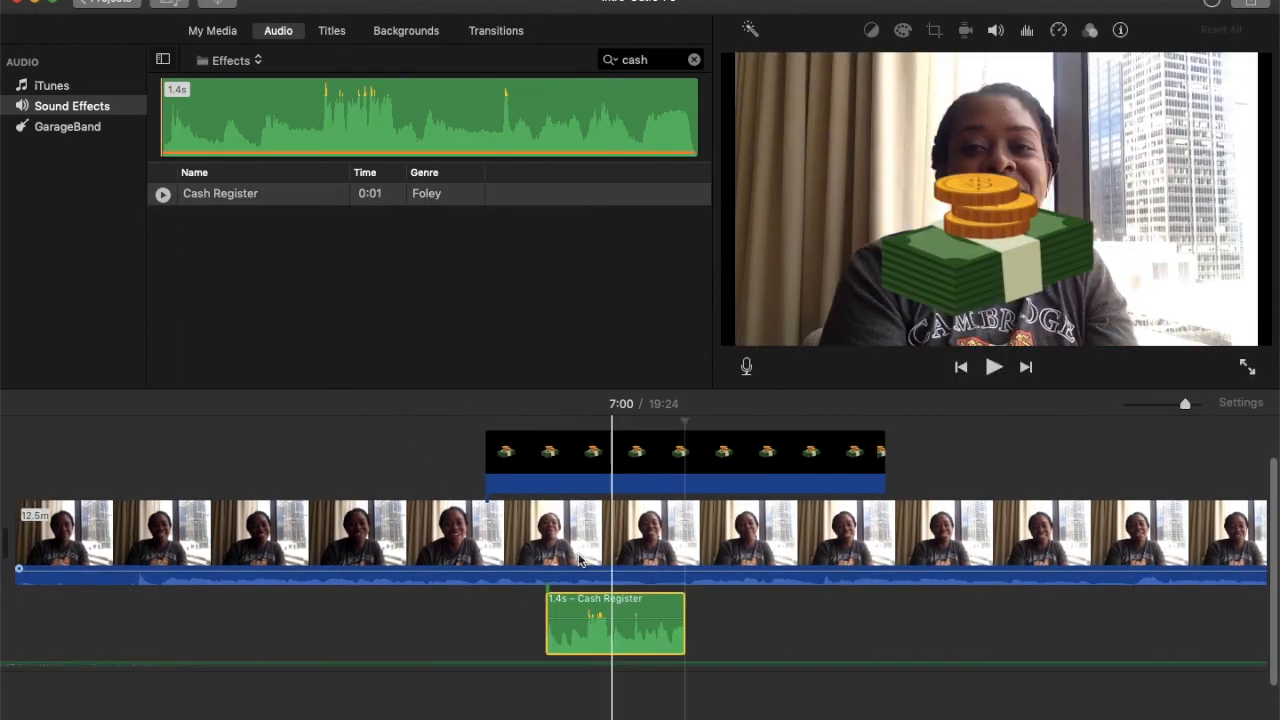
- Show the money graphic's overlay settings and play the video from ahead of the graphic to preview it
scroll(446, 503, "up", 2)
left_click(857, 30)
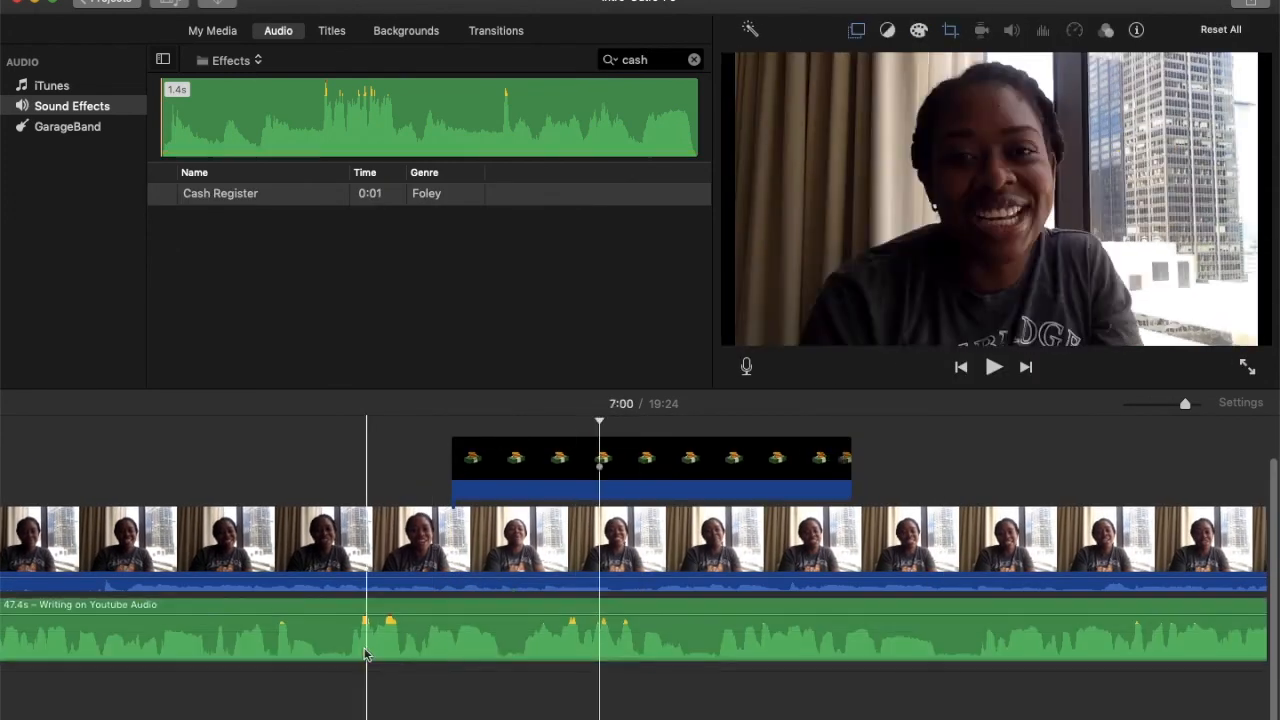
left_click(993, 367)
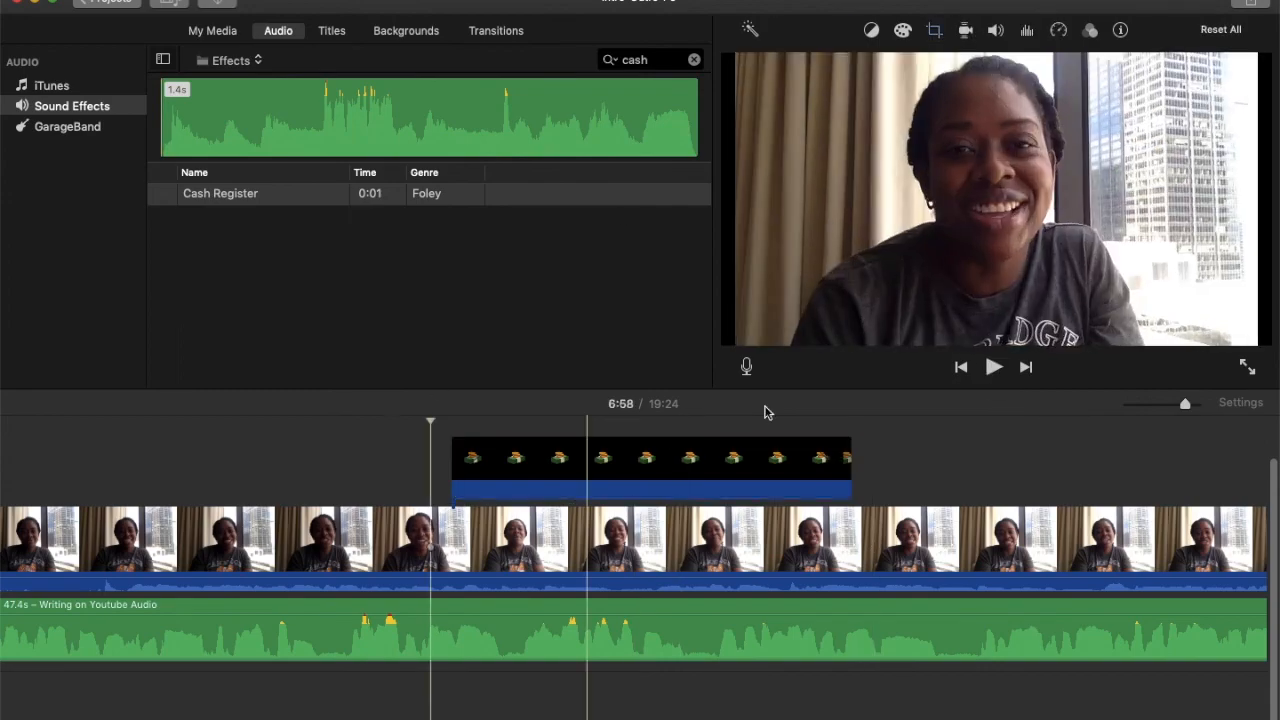